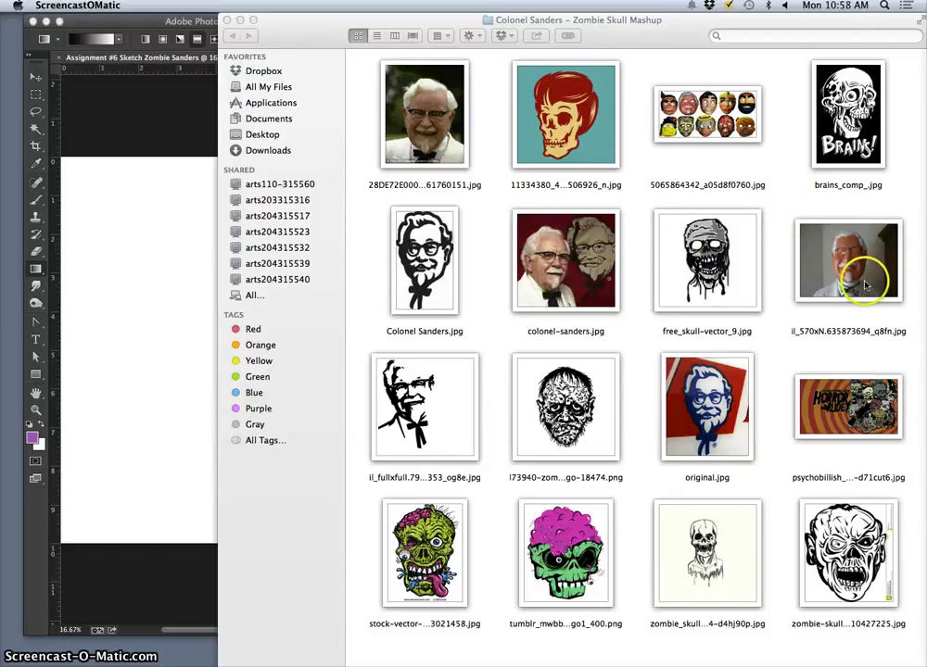
- View the Halloween masks collage and the photo of a person in a Colonel Sanders mask, closing each image
double_click(712, 134)
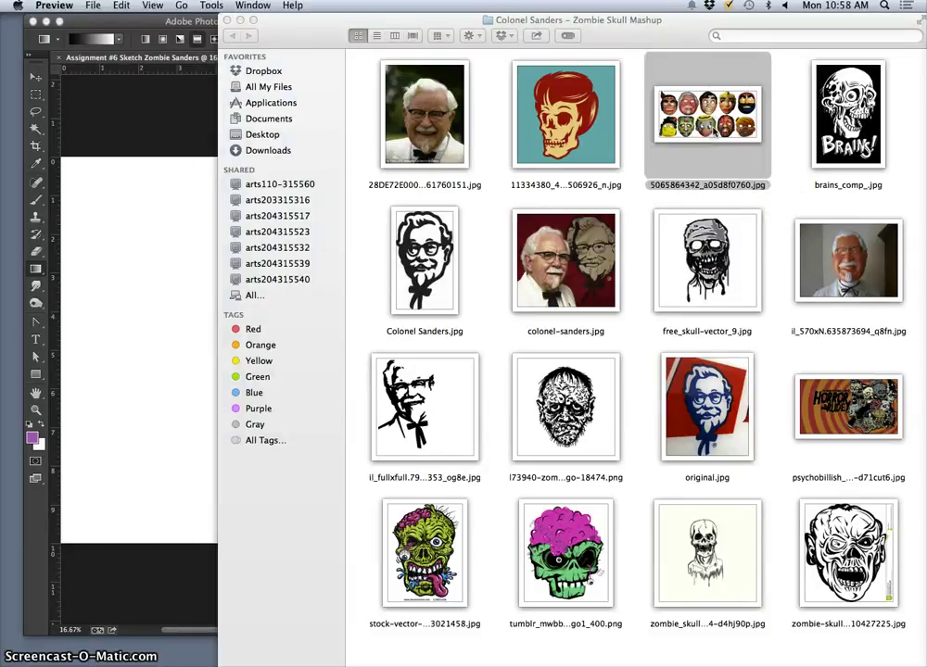
drag(329, 212, 731, 531)
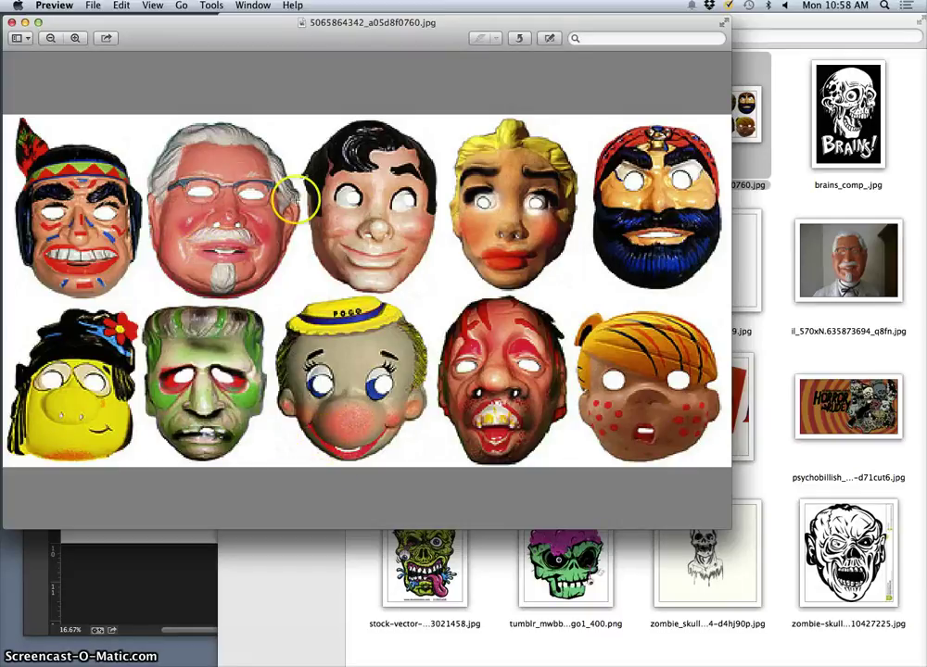
click(11, 21)
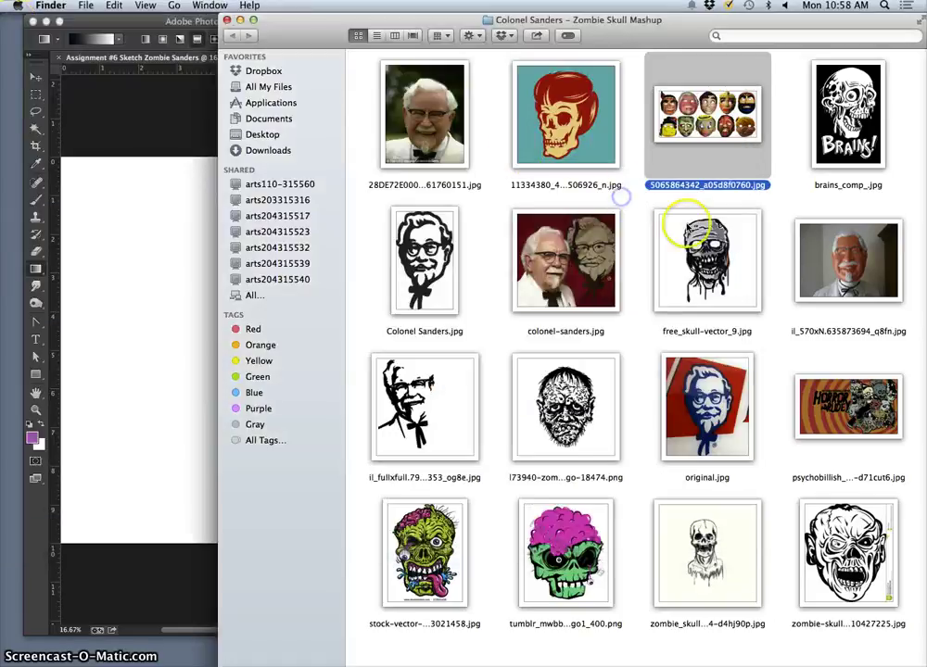
click(867, 262)
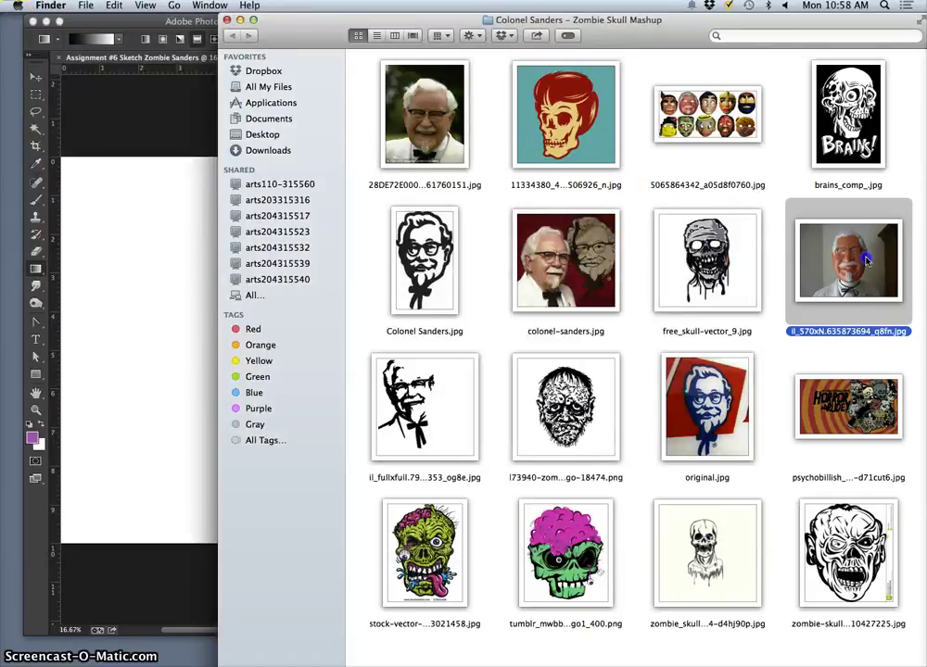
double_click(867, 262)
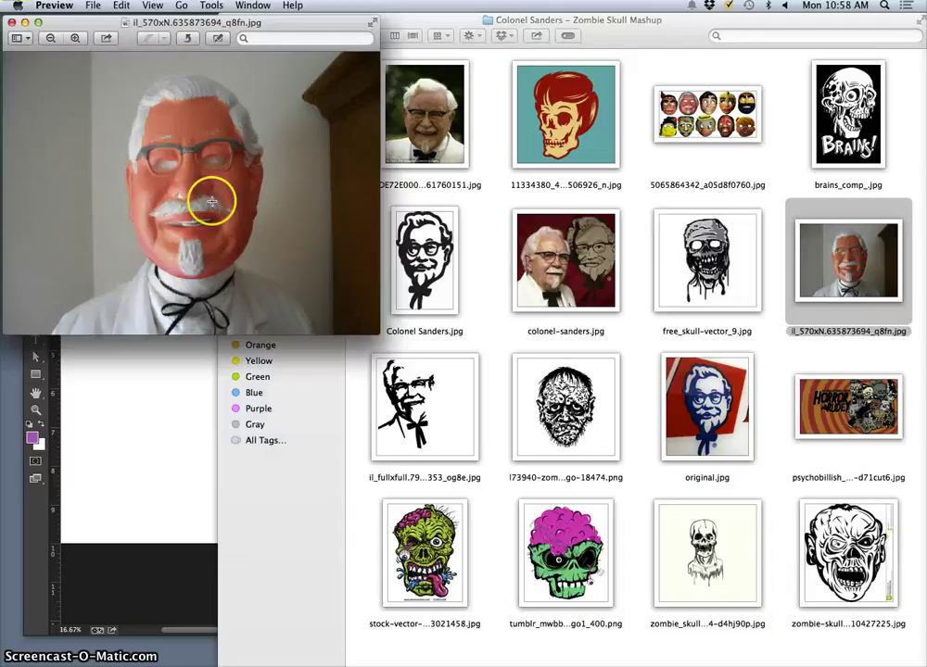
click(12, 21)
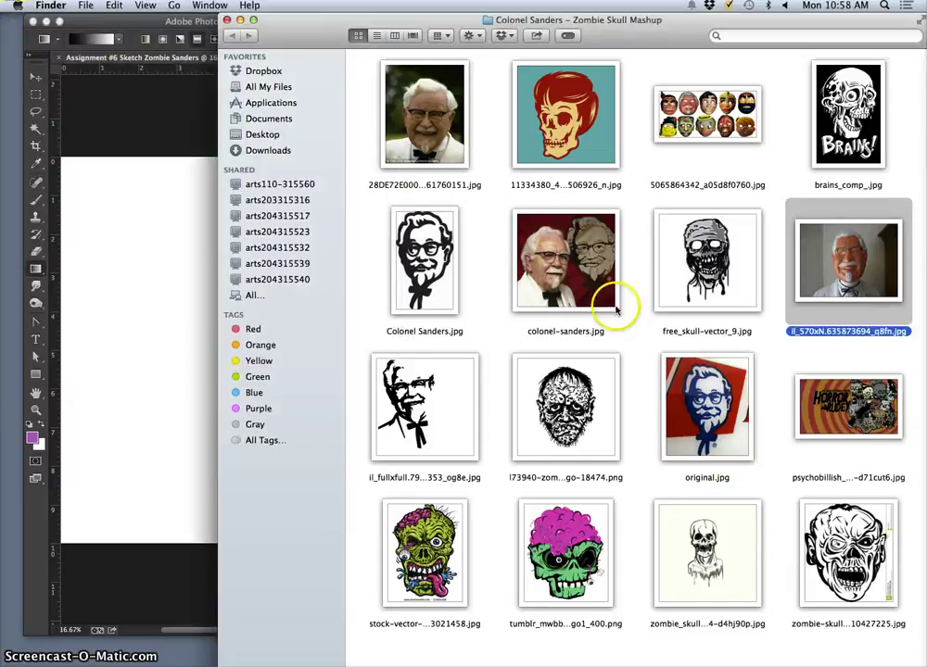
- Open the outdoor Colonel Sanders portrait and colonel-sanders.jpg, and examine the painted face behind the man up close
click(598, 273)
double_click(454, 149)
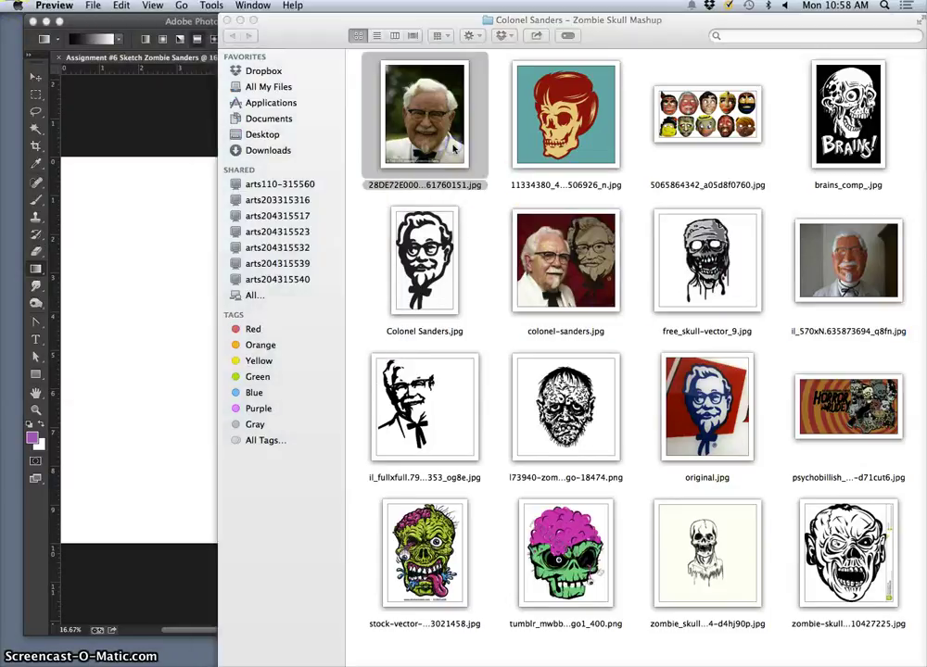
double_click(562, 318)
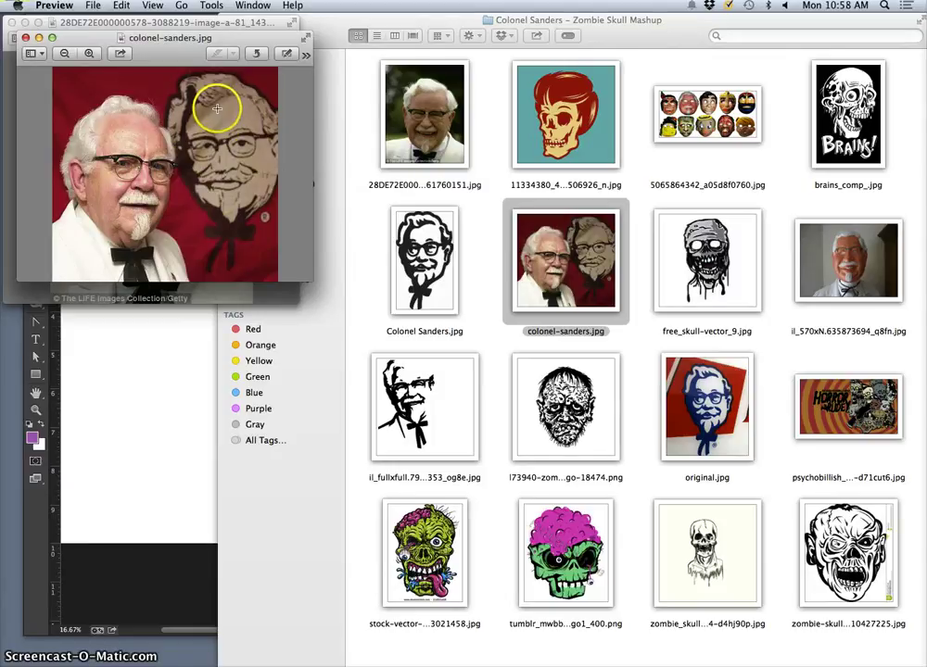
click(91, 56)
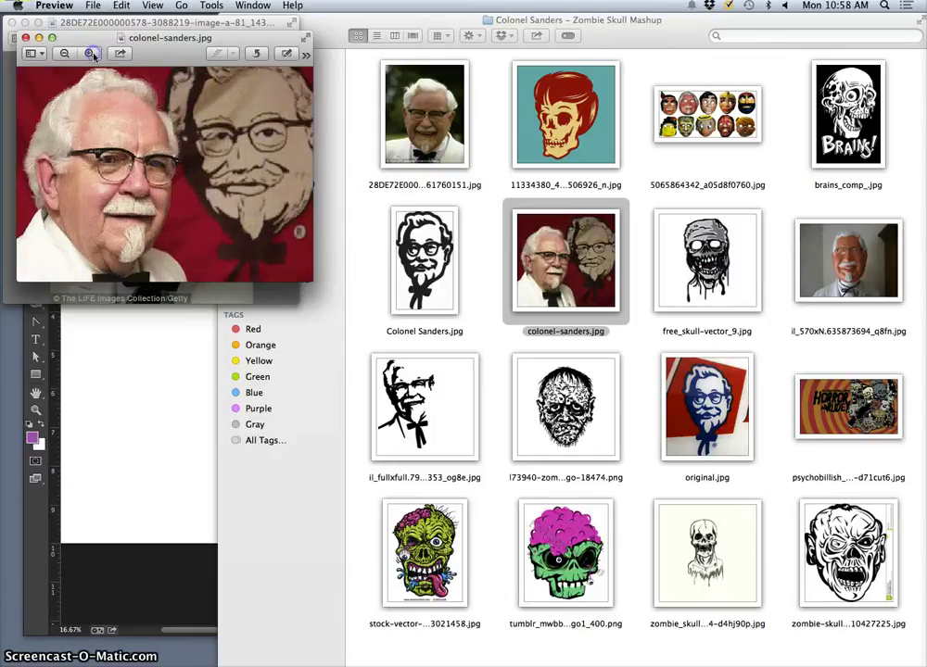
click(92, 56)
scroll(197, 129, up, 4)
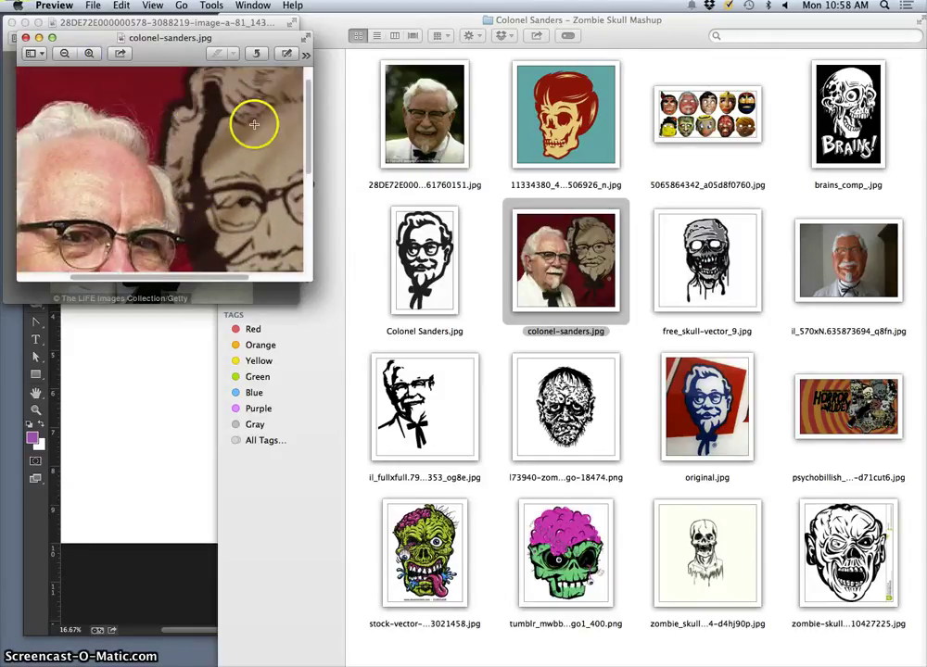
scroll(206, 129, up, 2)
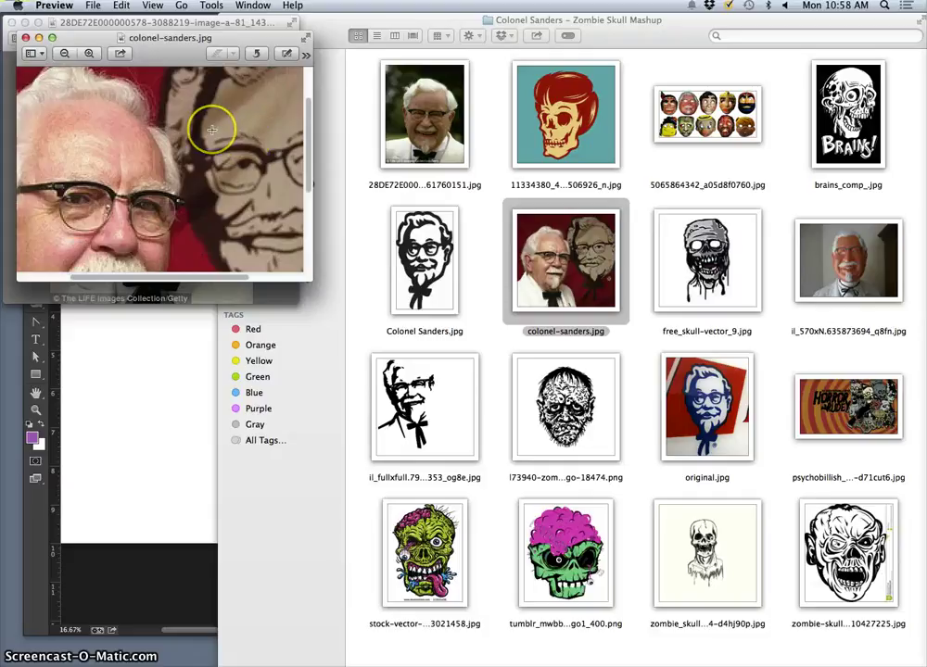
scroll(212, 130, down, 4)
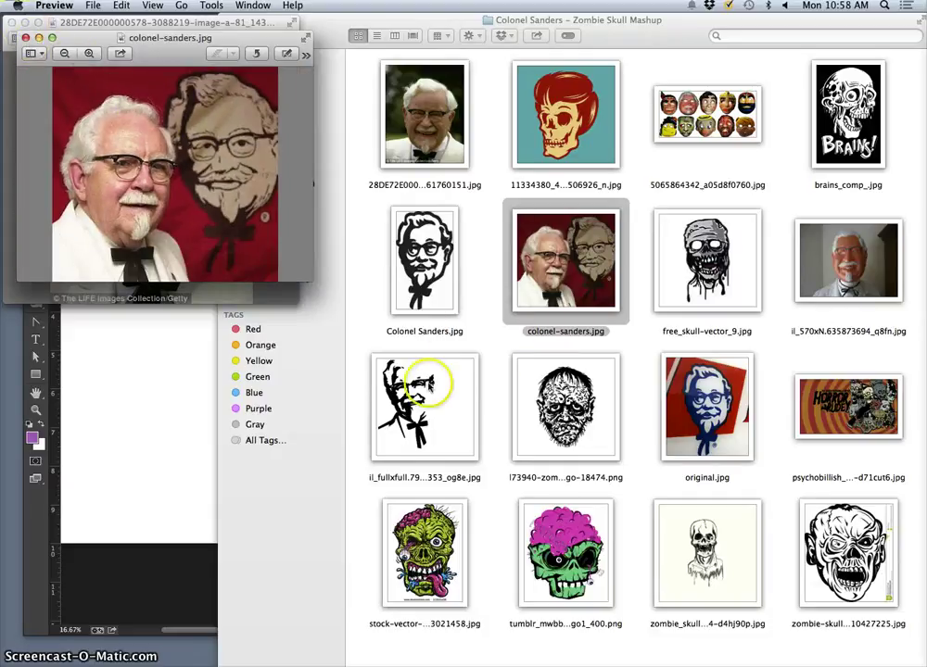
- Open the black-and-white line portrait il_fullxfull.798533353_og8e.jpg and examine its shapes at reduced and enlarged sizes
click(413, 395)
double_click(410, 392)
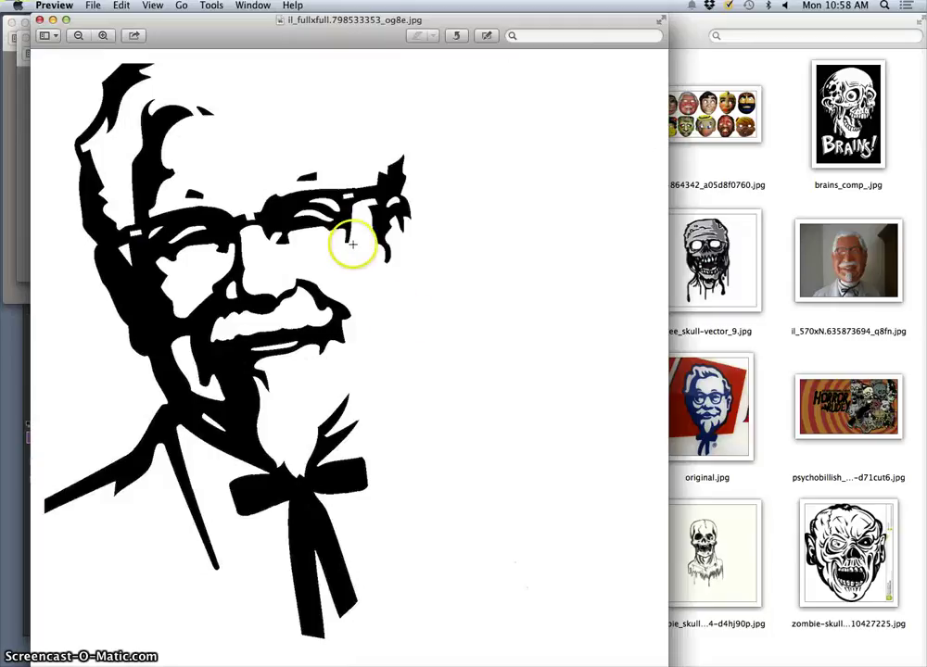
key(super+minus)
key(super+minus)
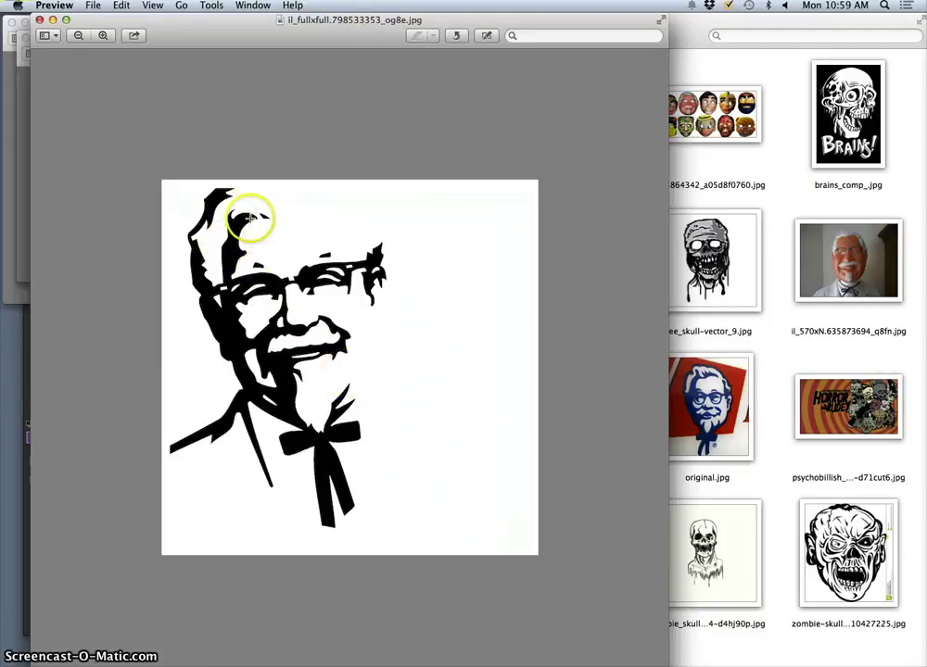
key(super+equal)
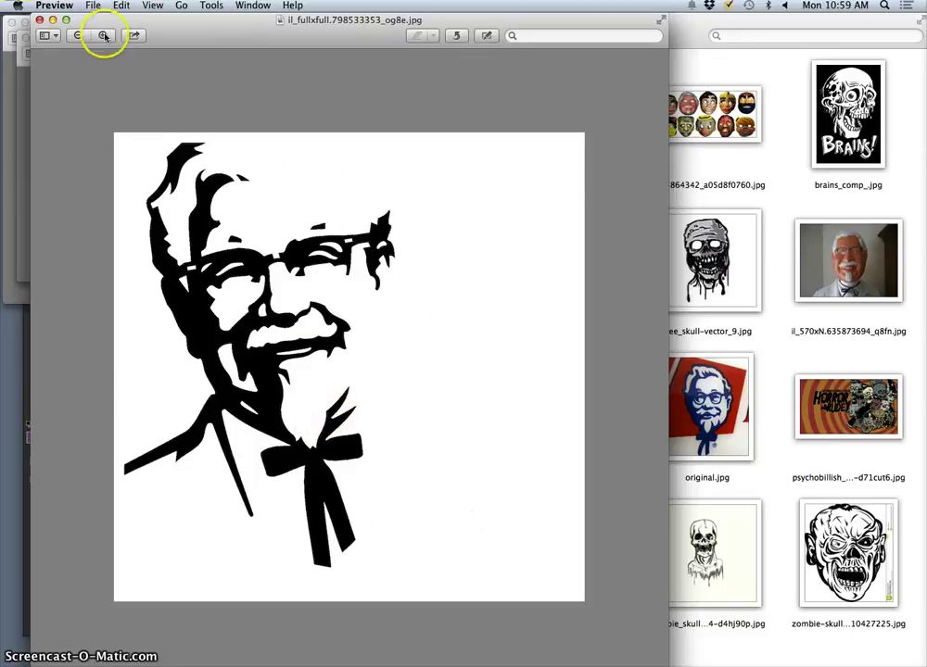
- Compare the black-and-white portrait with the two Colonel Sanders photos and close all three images
drag(88, 22, 232, 23)
click(104, 90)
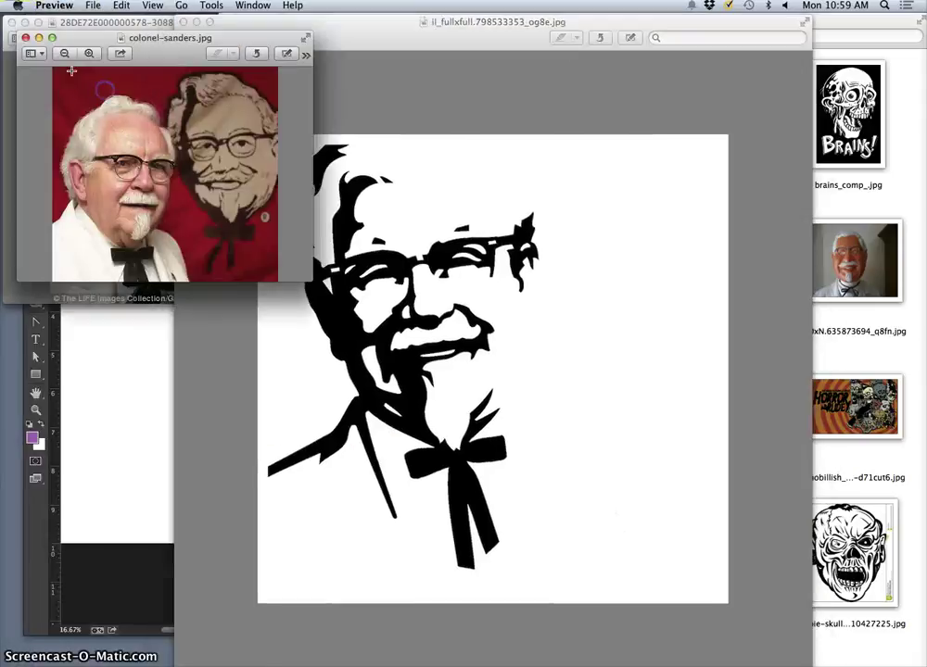
click(26, 38)
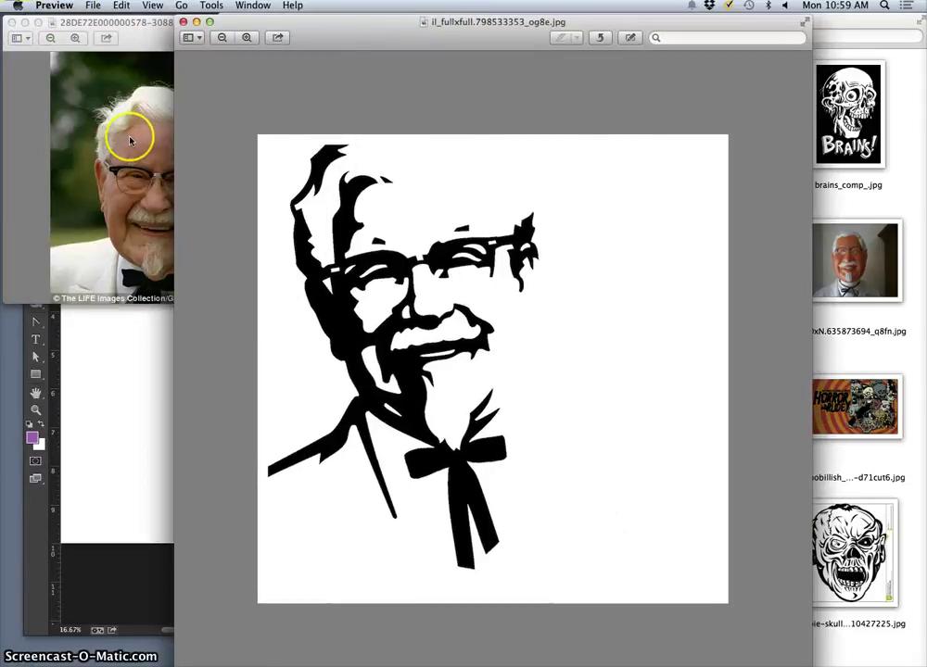
click(139, 184)
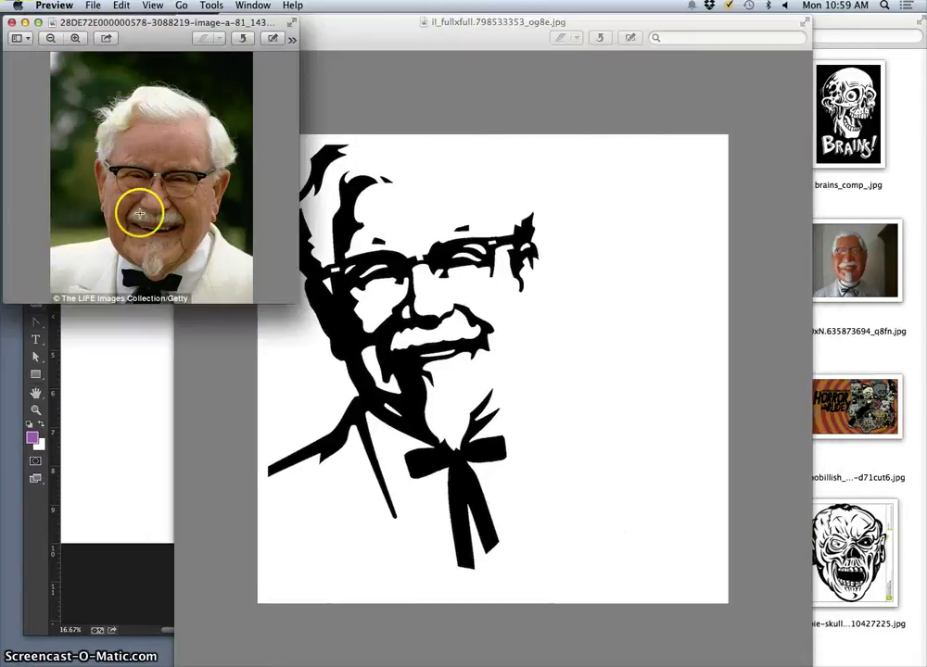
click(12, 23)
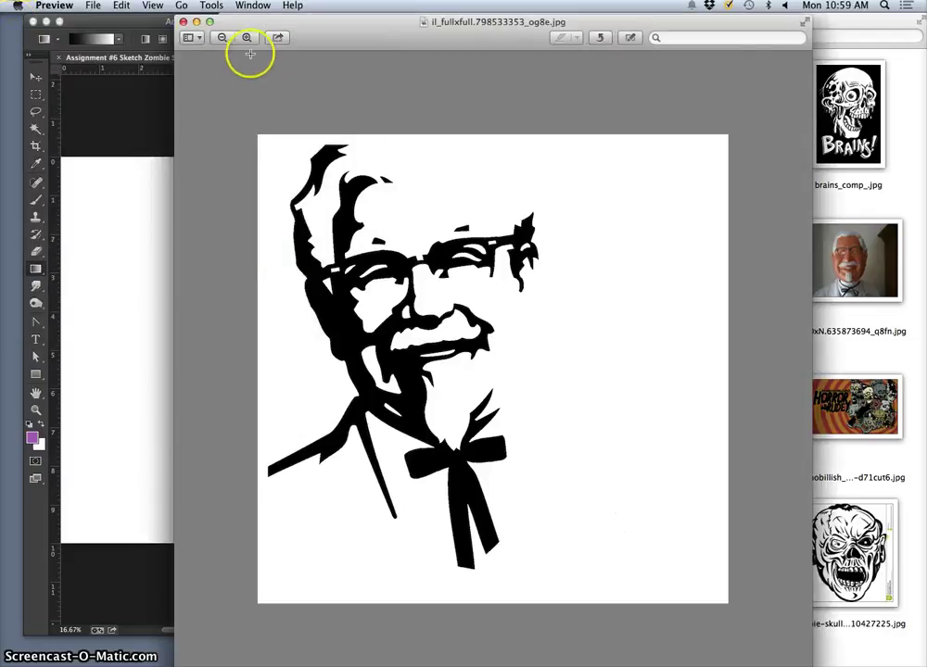
click(185, 21)
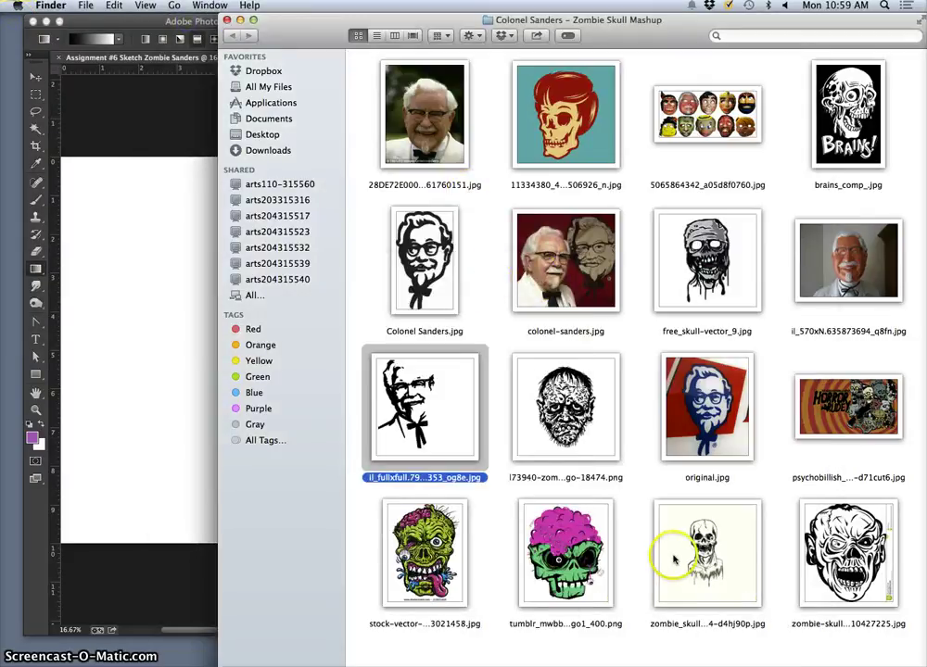
- Compare original.jpg, Colonel Sanders.jpg and the black-and-white line portrait, closing all except Colonel Sanders.jpg
double_click(716, 387)
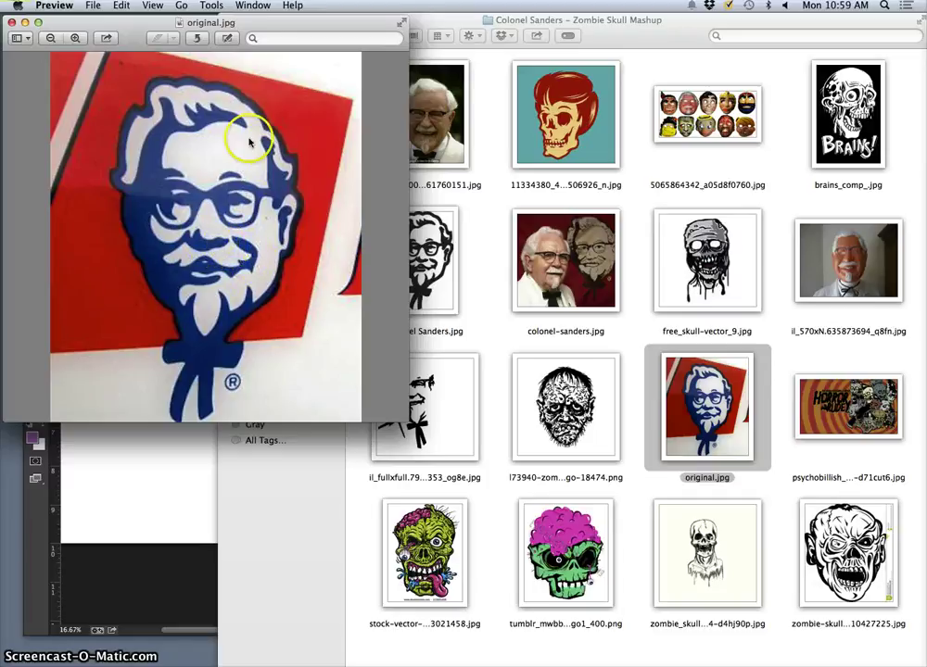
double_click(414, 295)
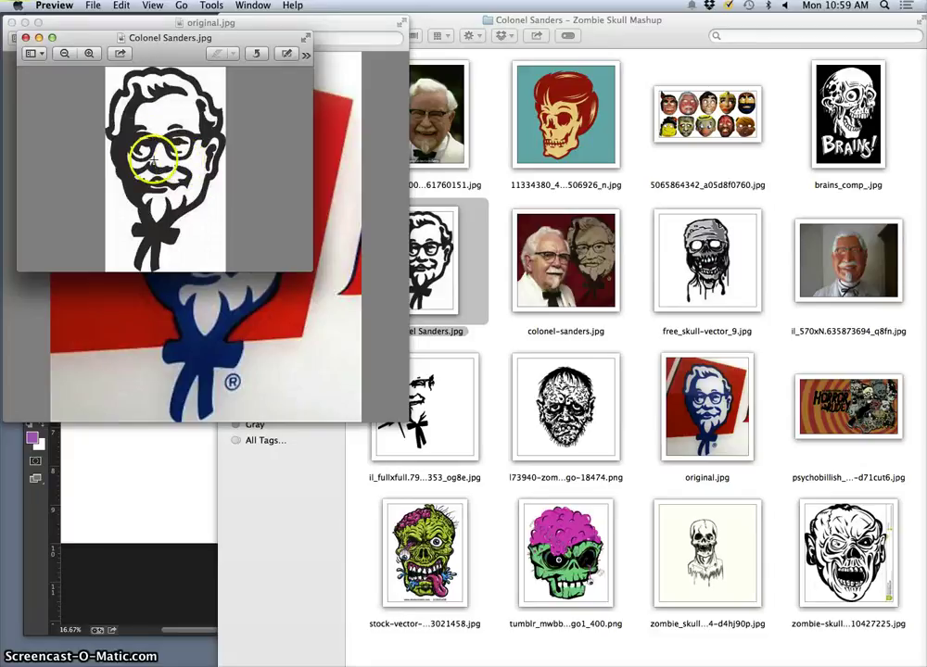
double_click(438, 445)
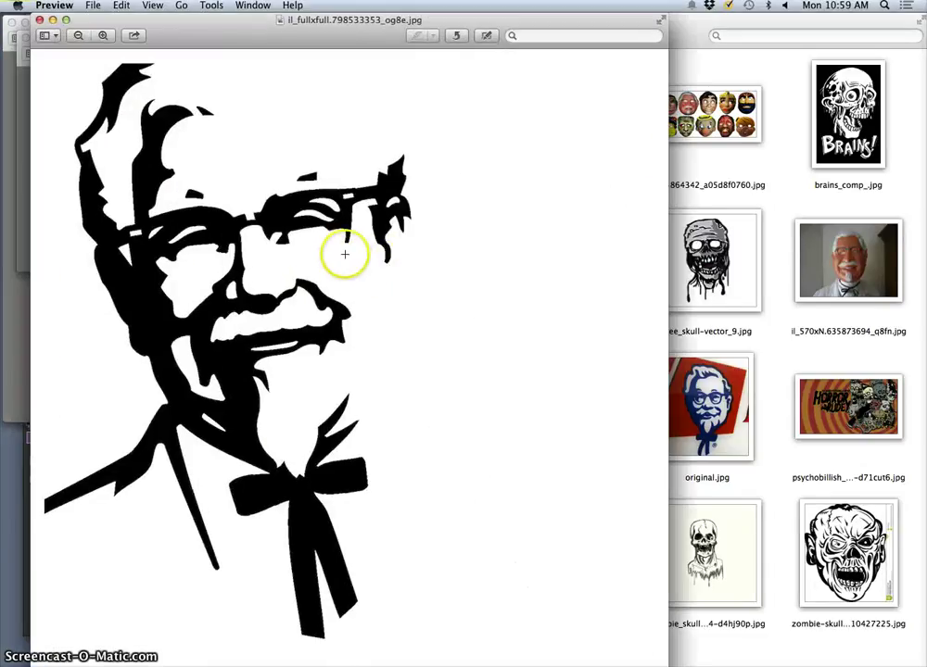
click(40, 20)
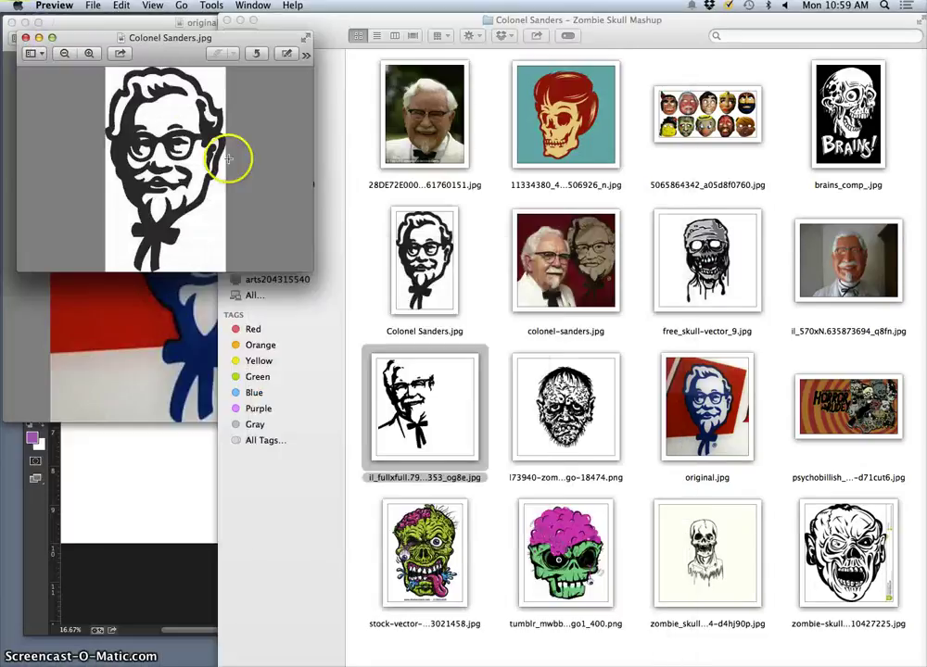
key(super+w)
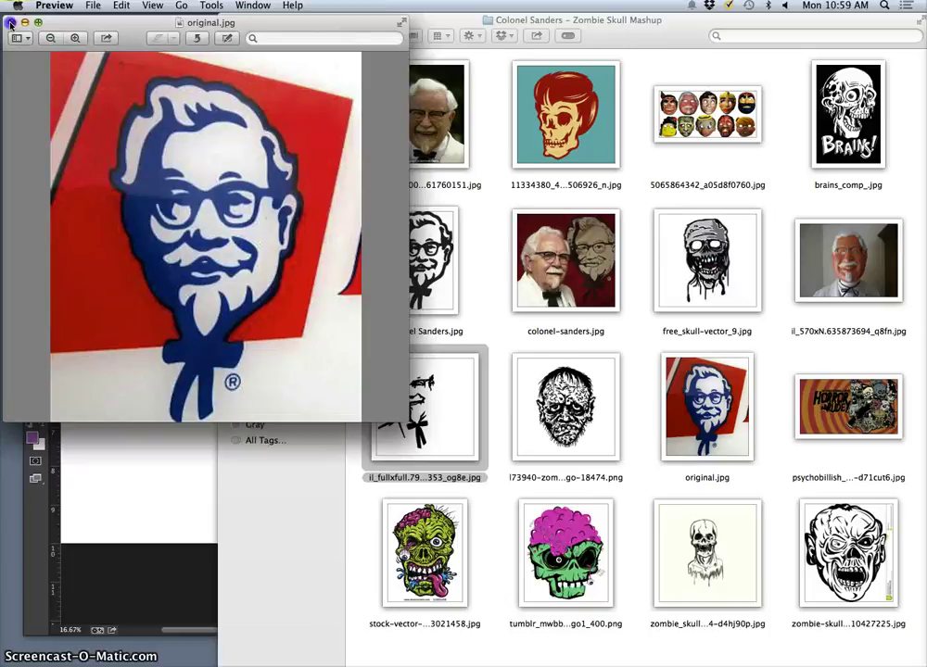
click(11, 22)
- Open the red-haired skull illustration from the reference folder and place its window beside the Colonel Sanders logo
click(486, 297)
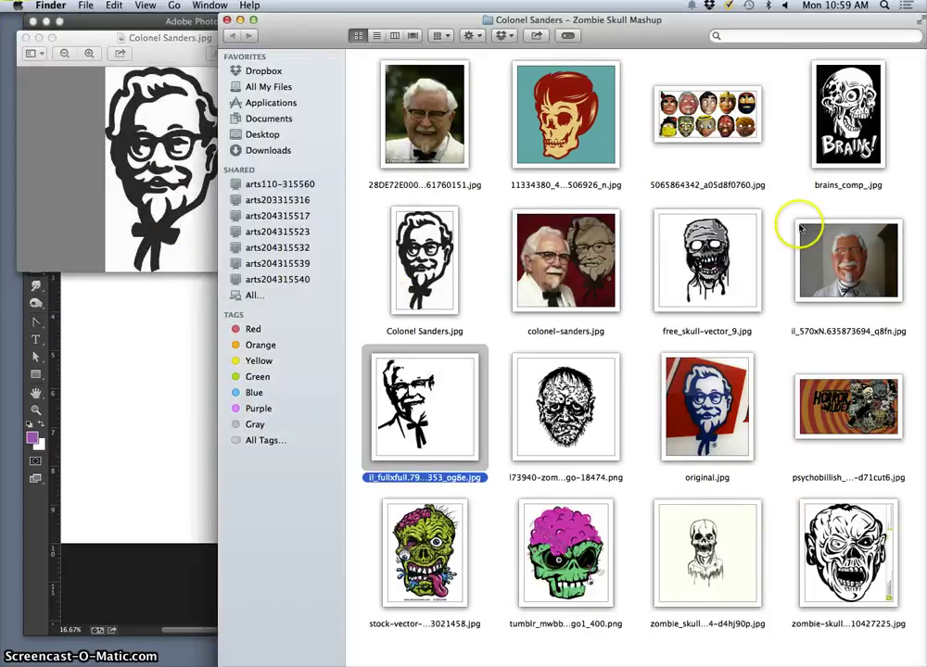
double_click(566, 134)
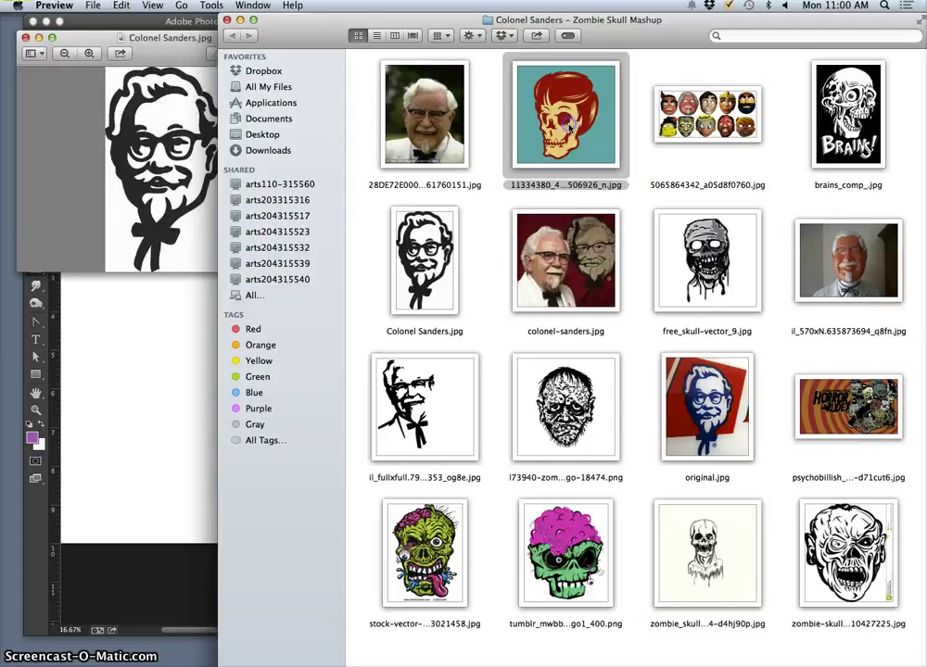
drag(176, 53, 310, 176)
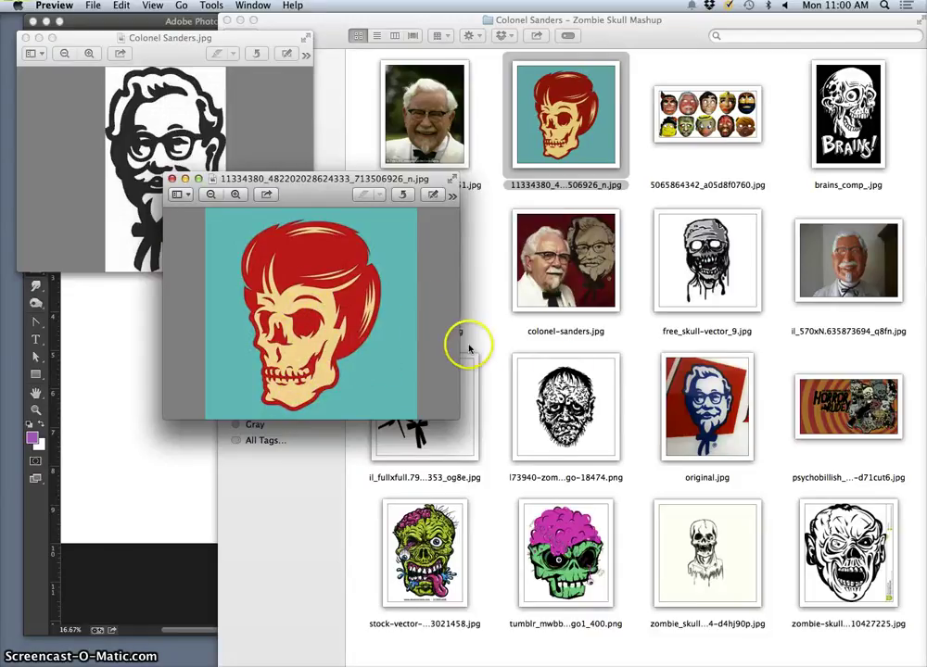
- Examine l73940-zombie-logo-18474.png at reduced and enlarged sizes to judge its detail, and close it
double_click(563, 404)
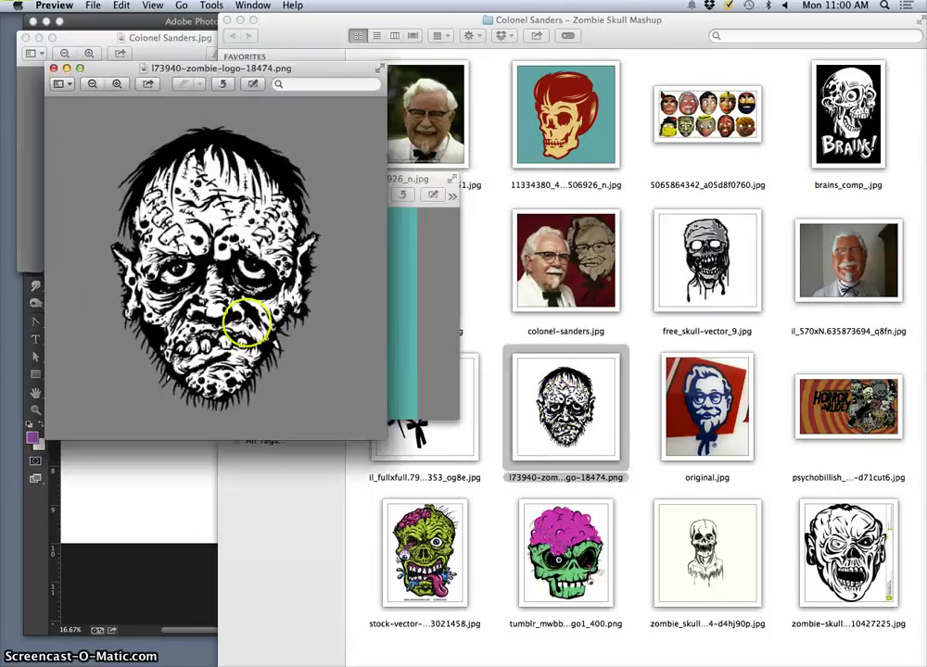
key(super+minus)
key(super+minus)
key(super+minus)
key(super+minus)
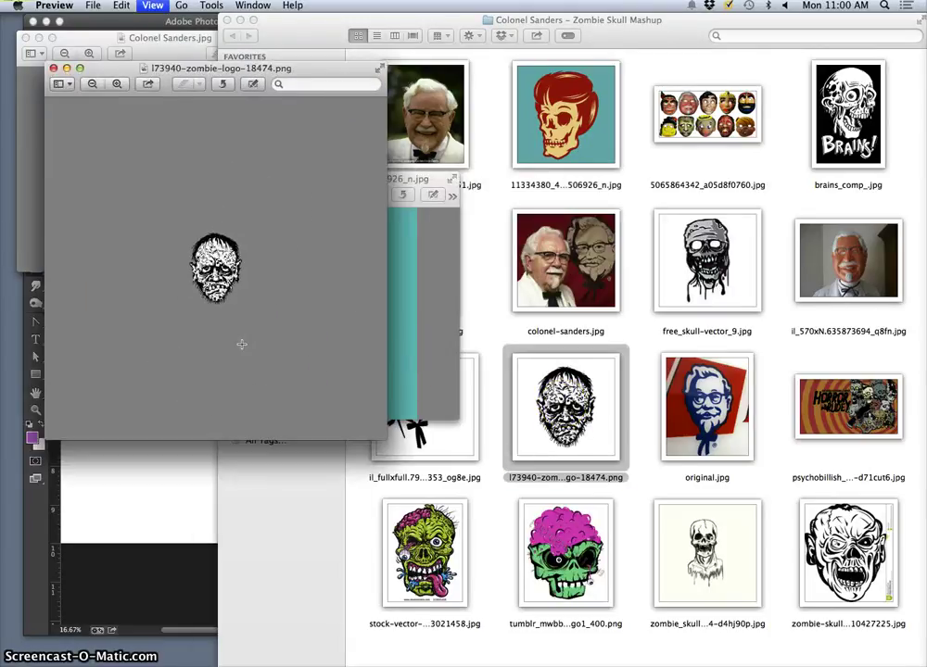
key(super+plus)
key(super+plus)
key(super+plus)
key(super+plus)
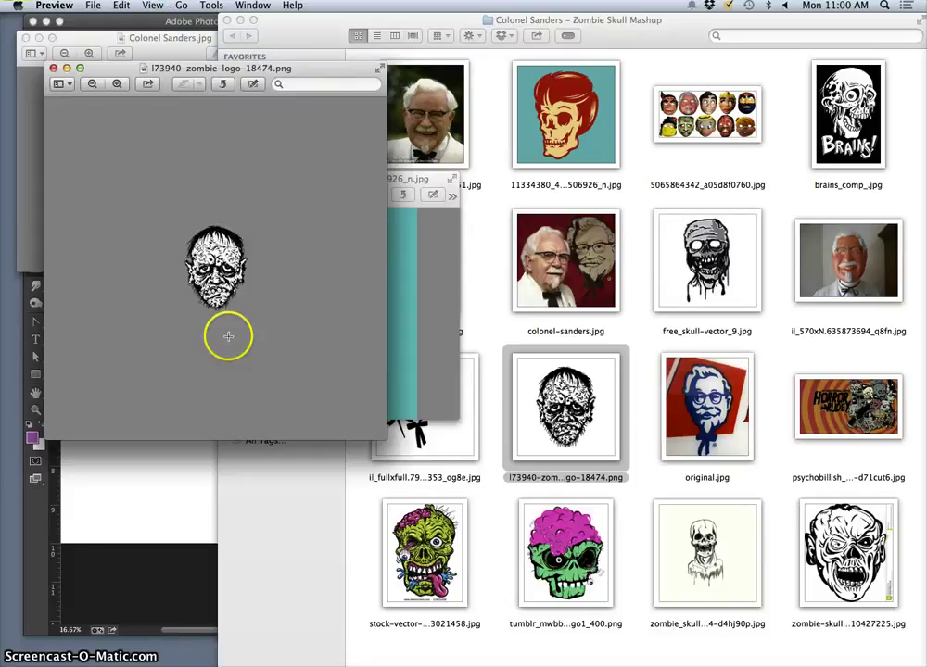
key(super+minus)
key(super+plus)
key(super+plus)
key(super+plus)
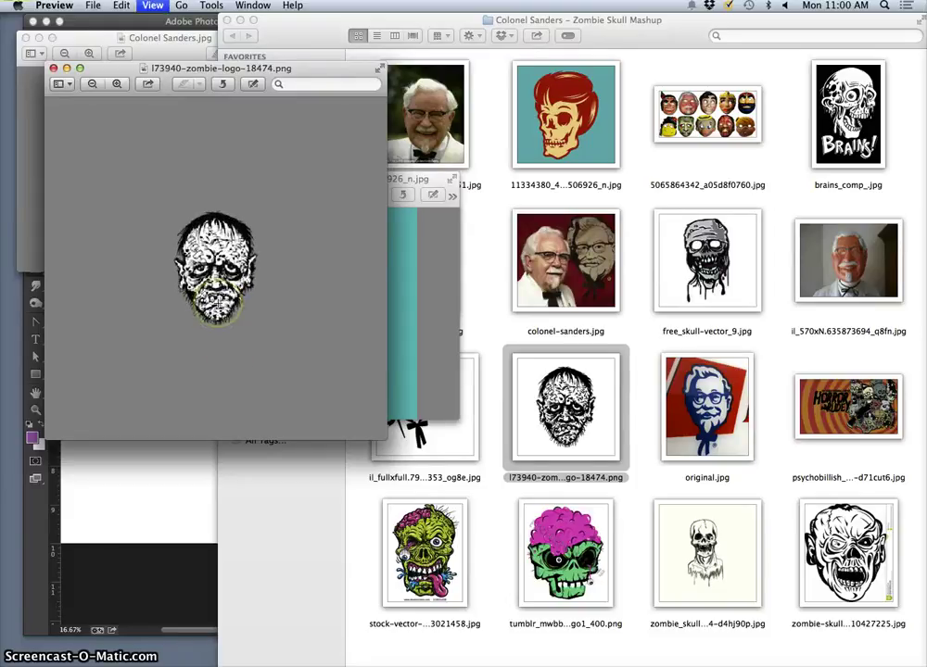
key(super+plus)
key(super+plus)
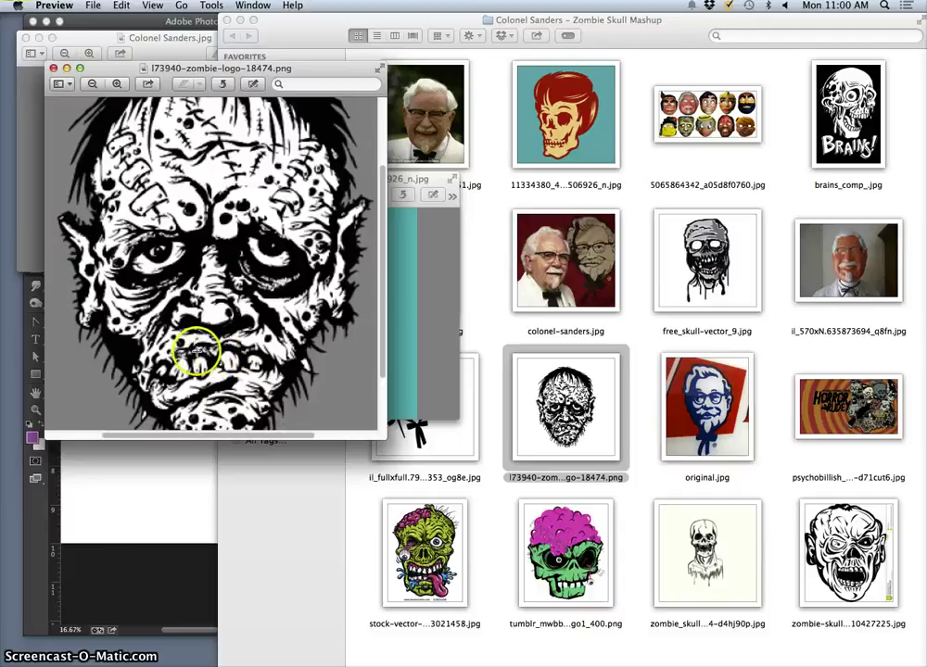
click(53, 68)
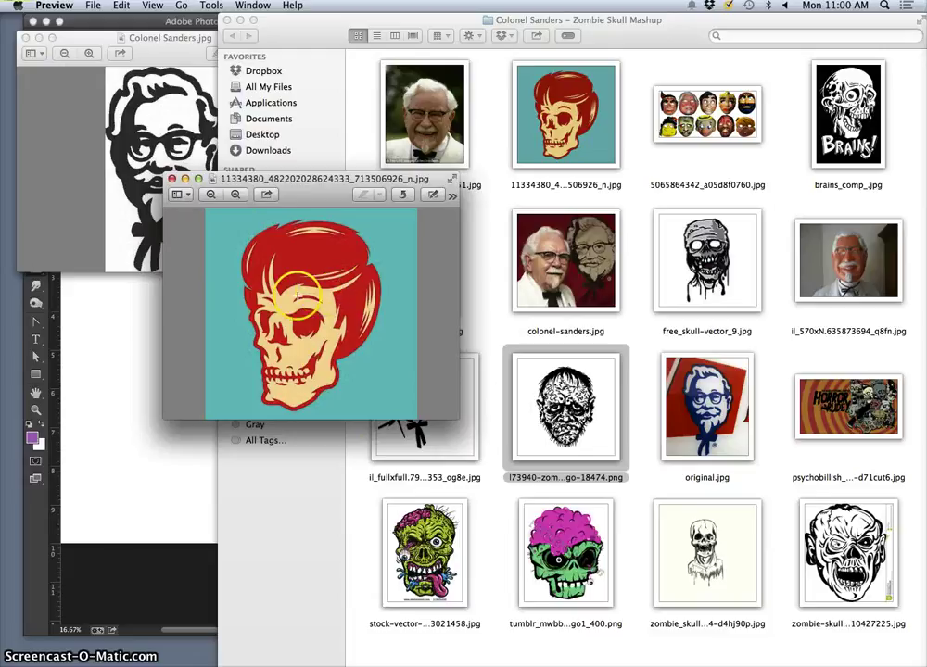
- Examine the zombie-skull-bone-face line drawing, the green stock-vector zombie head and the pink-brained tumblr skull, closing each image
double_click(848, 552)
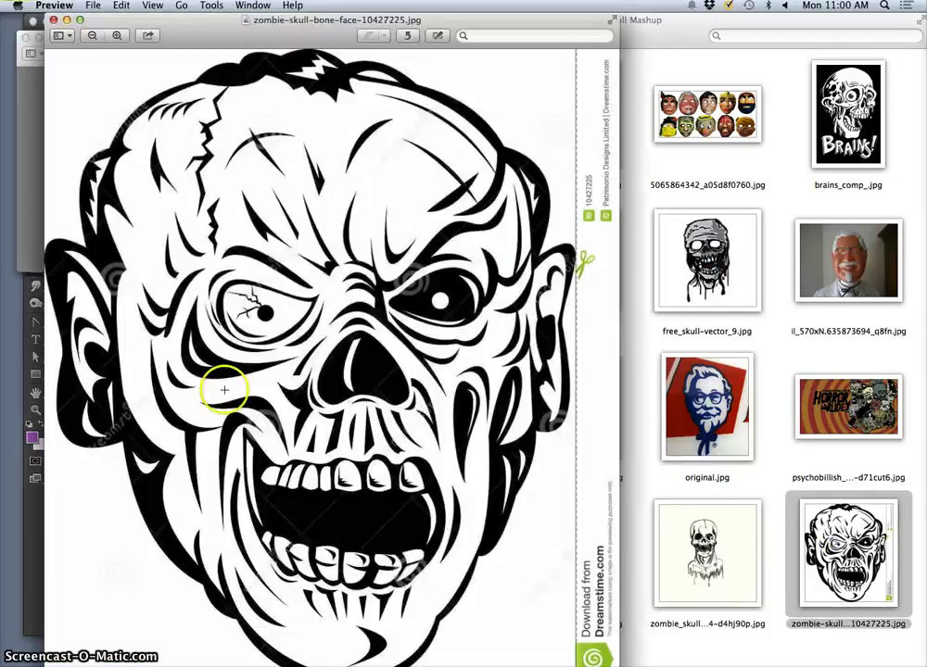
click(53, 20)
click(634, 377)
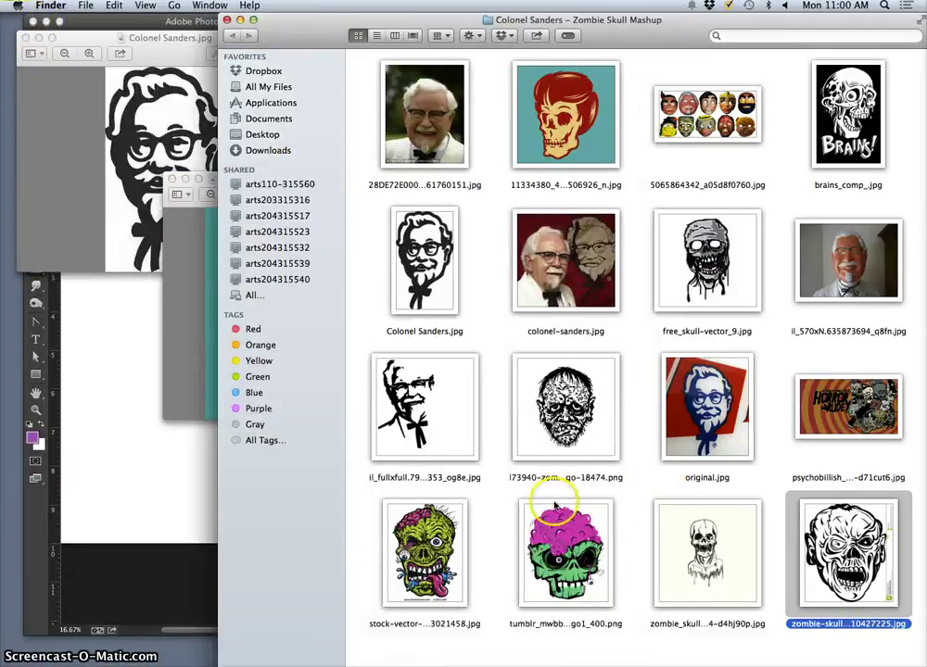
double_click(454, 549)
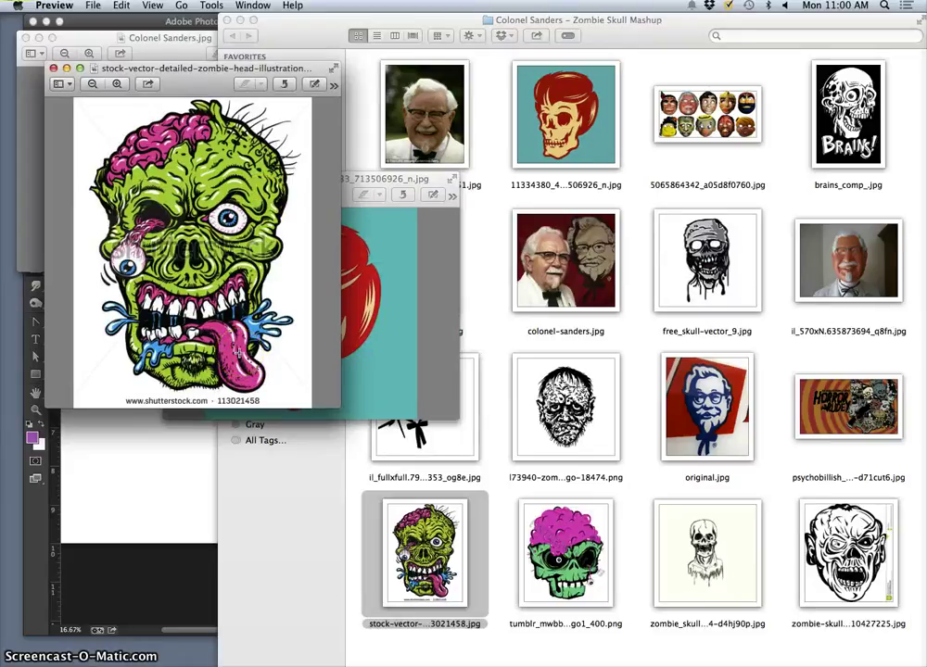
double_click(533, 554)
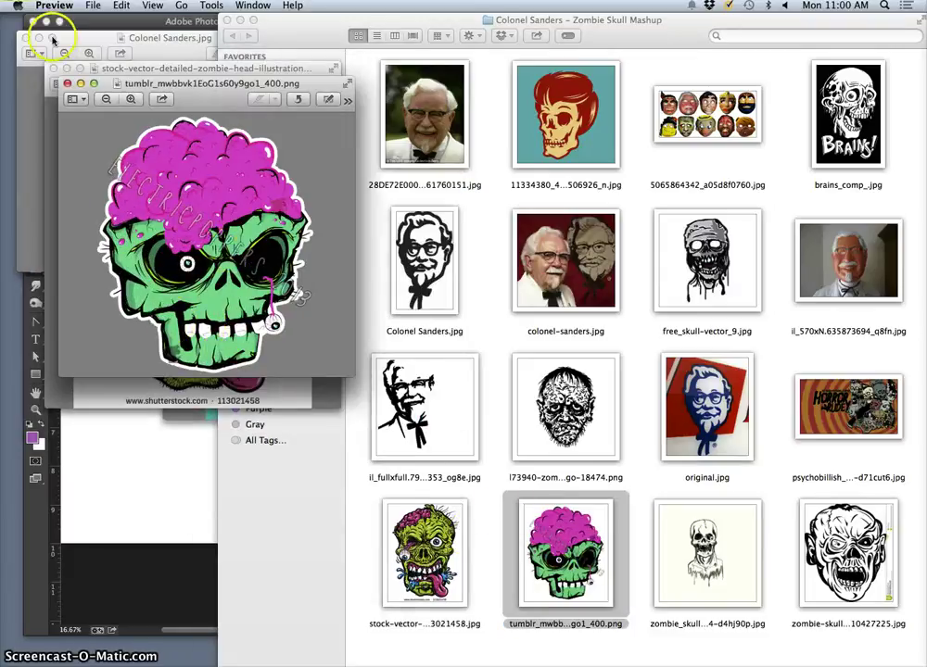
click(67, 84)
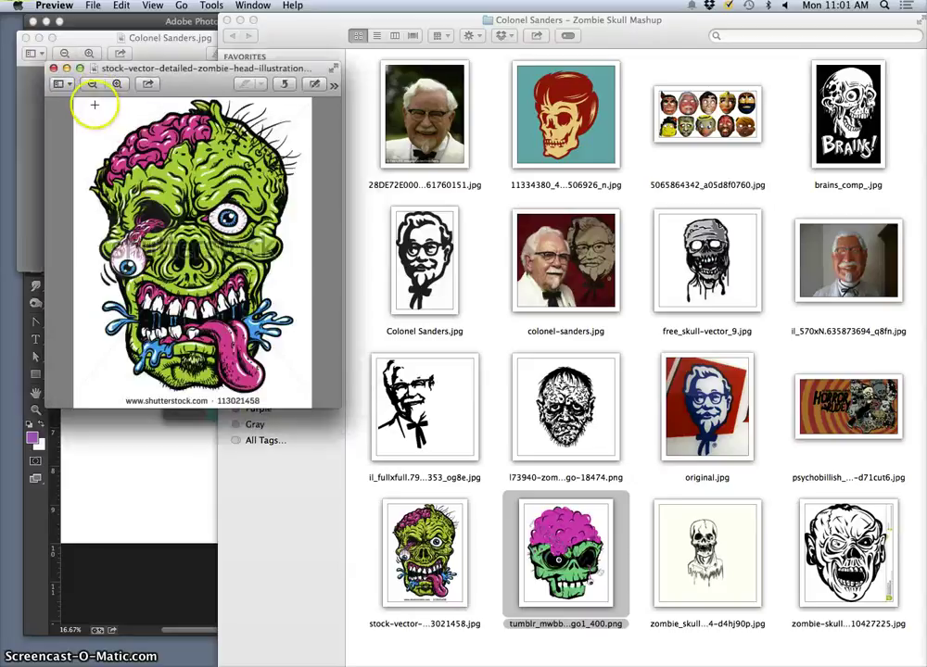
click(54, 69)
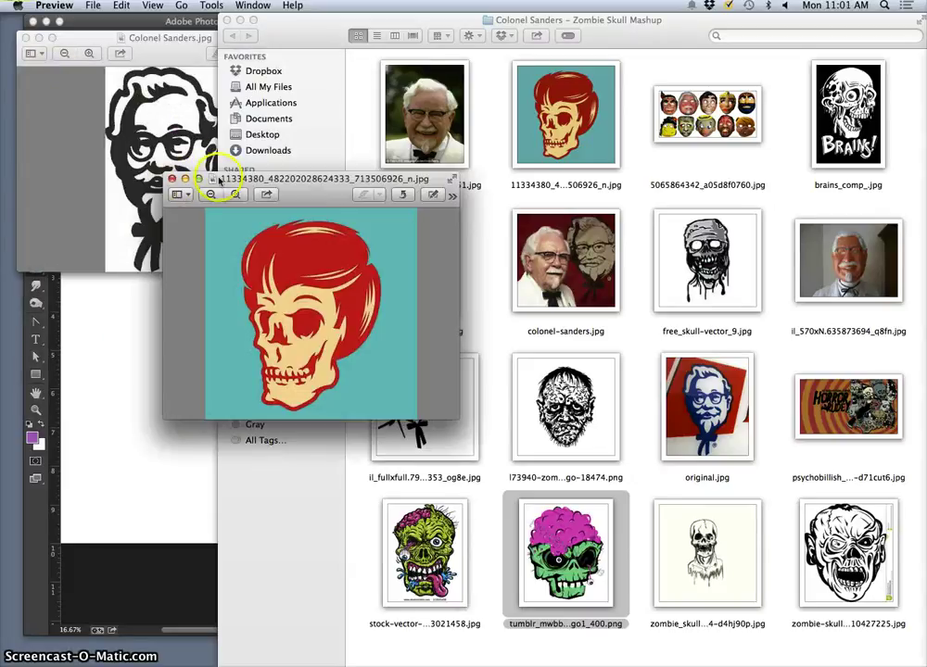
- Shift the red-haired skull image window slightly and reduce the reference folder's icon size to 128 × 128
mouse_move(287, 176)
mouse_down()
mouse_move(338, 179)
mouse_move(663, 58)
mouse_move(304, 71)
mouse_move(210, 102)
mouse_move(317, 168)
mouse_move(472, 163)
mouse_move(275, 161)
mouse_up()
click(646, 198)
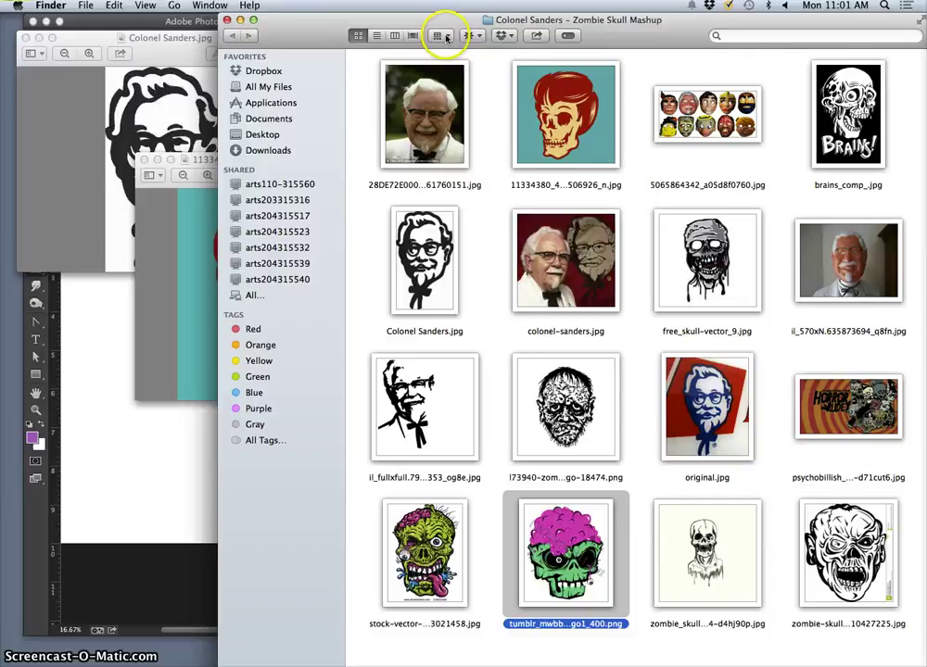
click(474, 37)
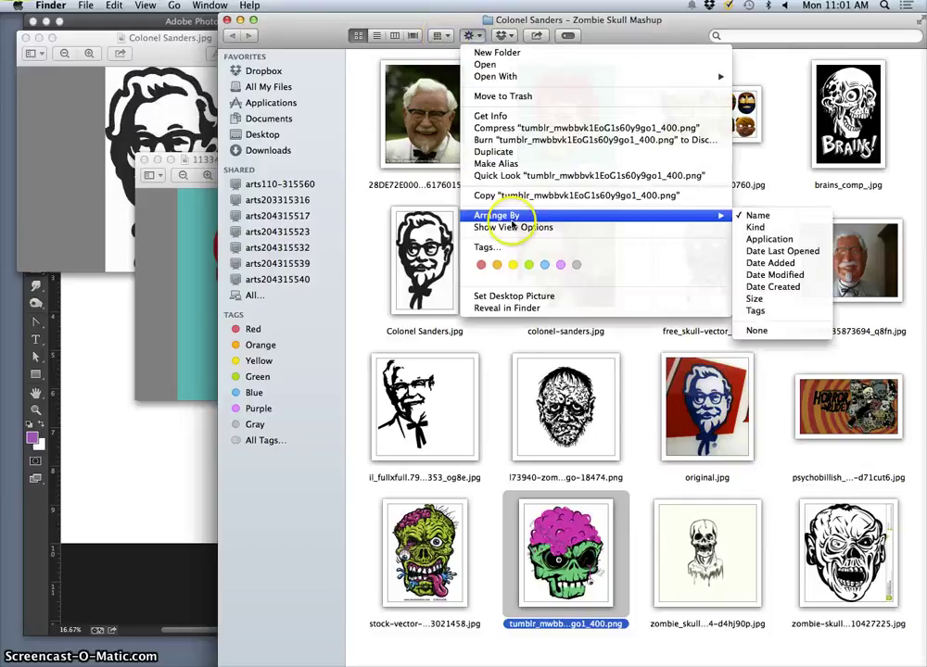
click(511, 227)
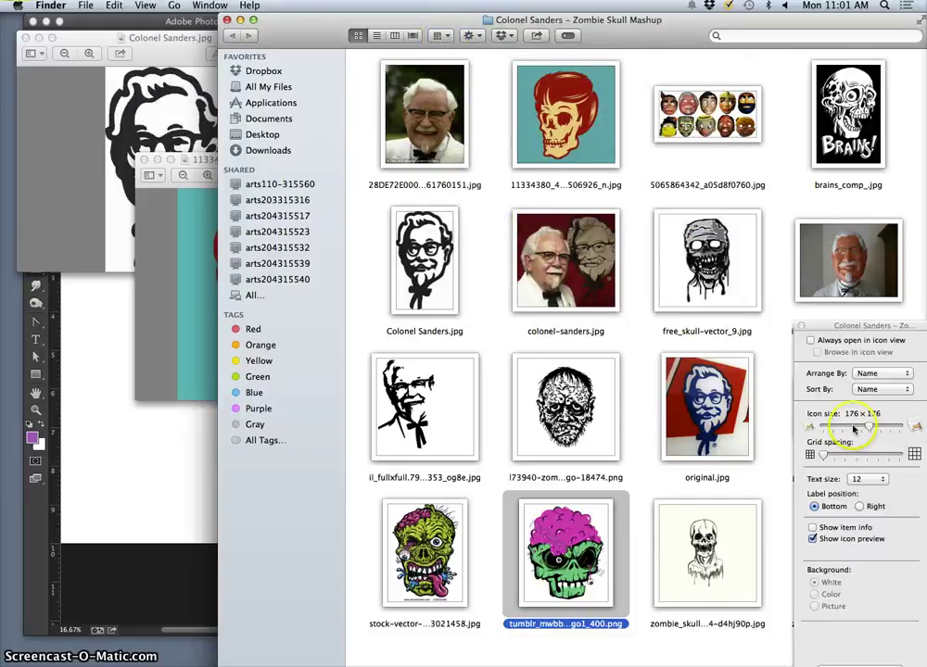
drag(873, 425, 862, 424)
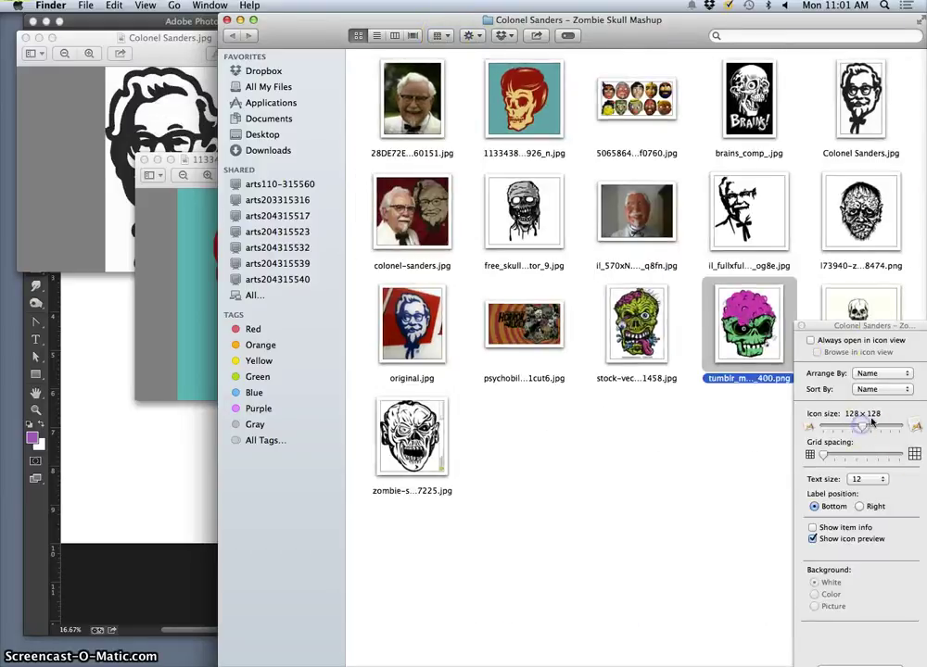
click(802, 327)
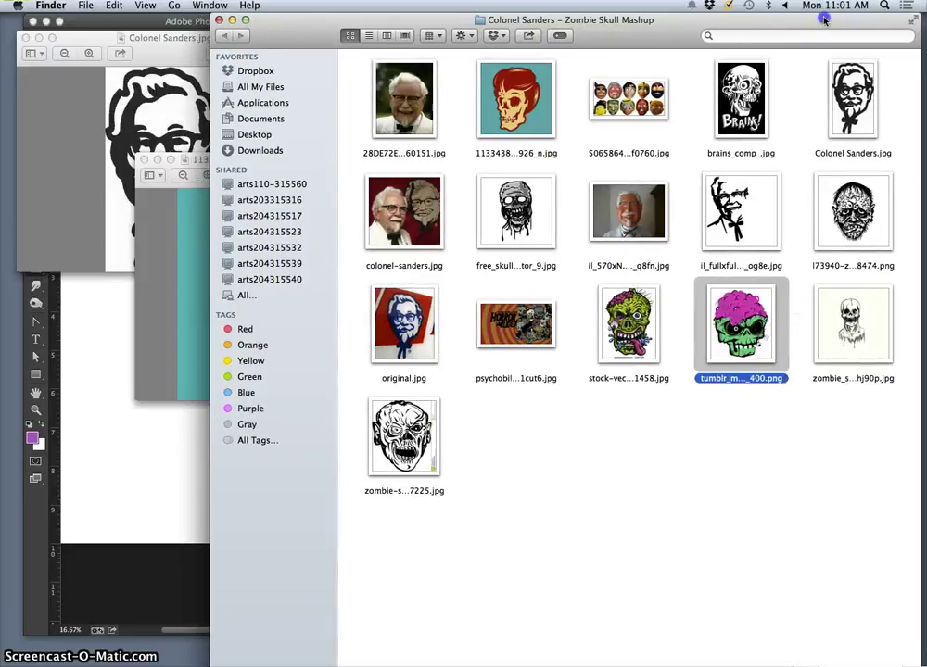
- Narrow the reference folder window to three columns of thumbnails and place it beside the Photoshop and image windows
drag(823, 18, 697, 19)
drag(794, 664, 543, 666)
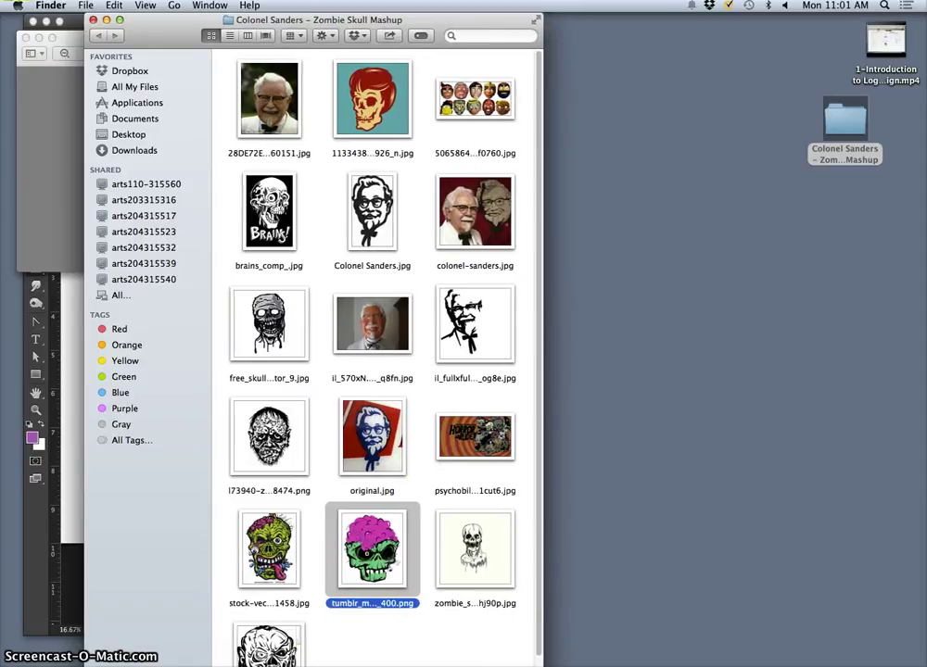
drag(344, 21, 750, 20)
drag(844, 18, 830, 18)
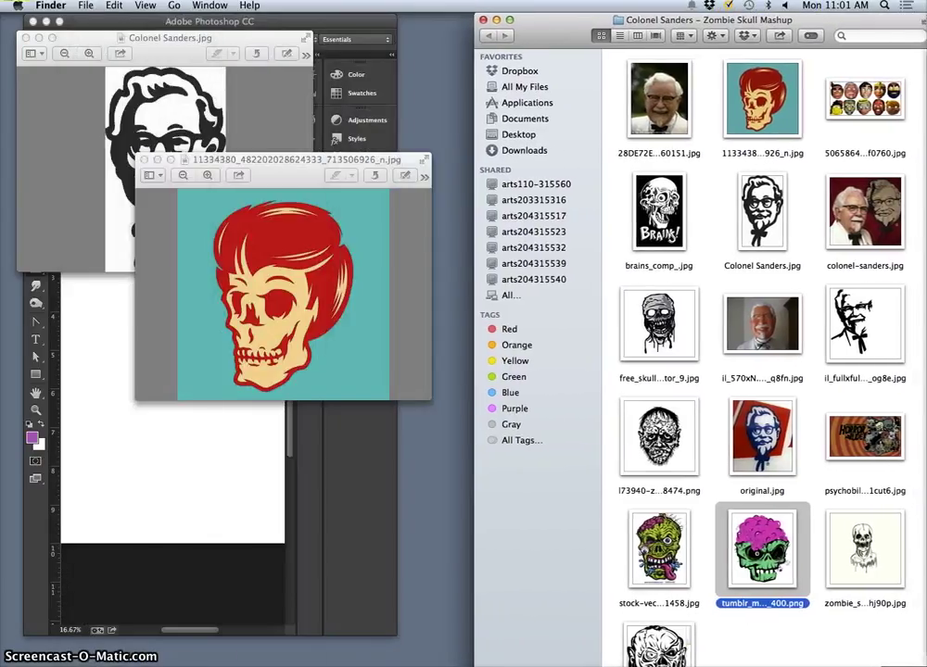
scroll(839, 180, down, 1)
scroll(833, 184, down, 1)
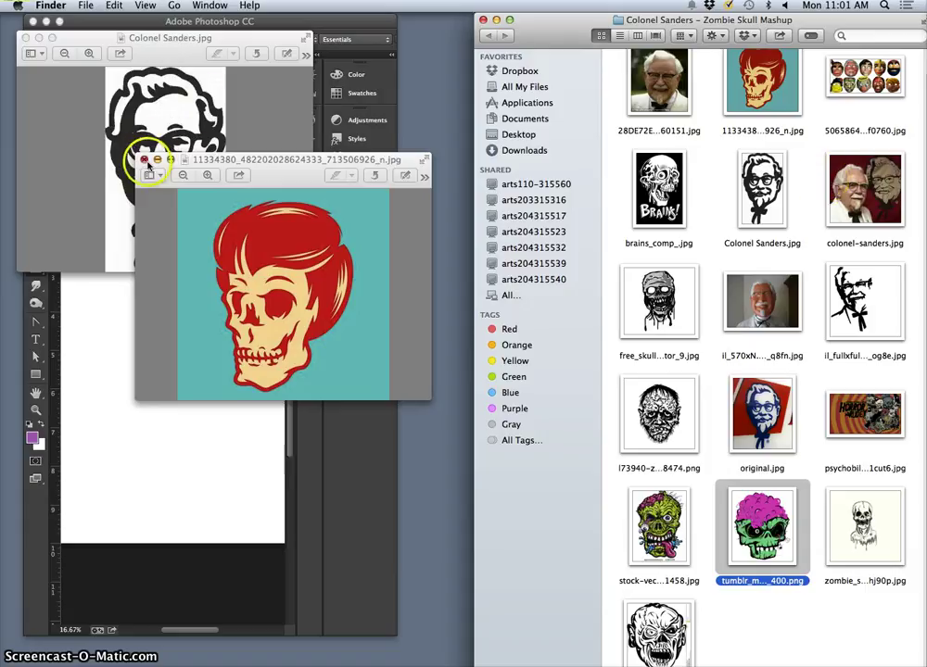
- Switch to Photoshop, place its window between the reference images and the folder, and enlarge it to show the whole page
drag(270, 161, 468, 426)
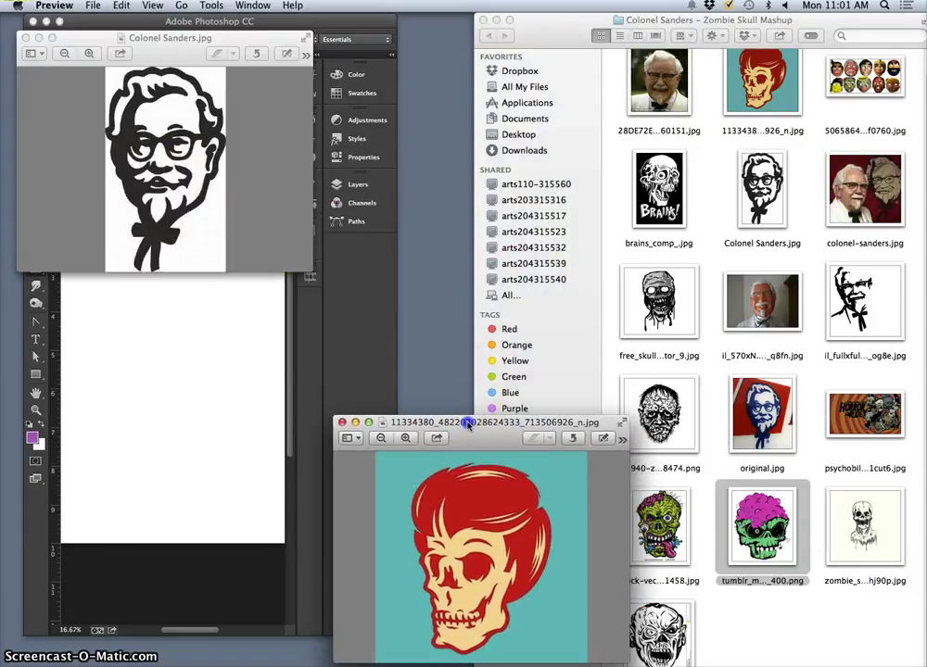
click(225, 19)
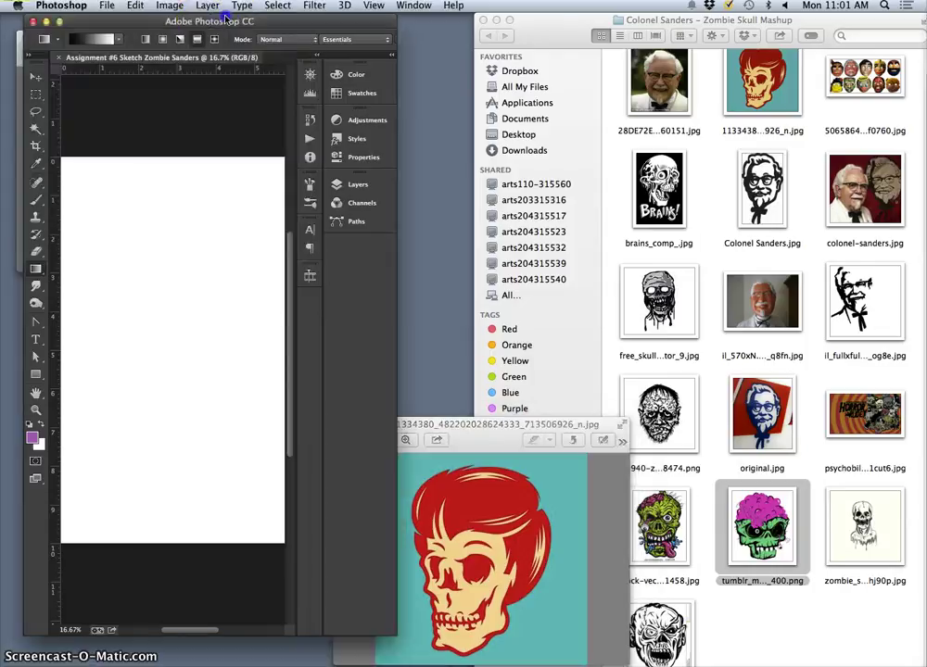
drag(237, 20, 310, 18)
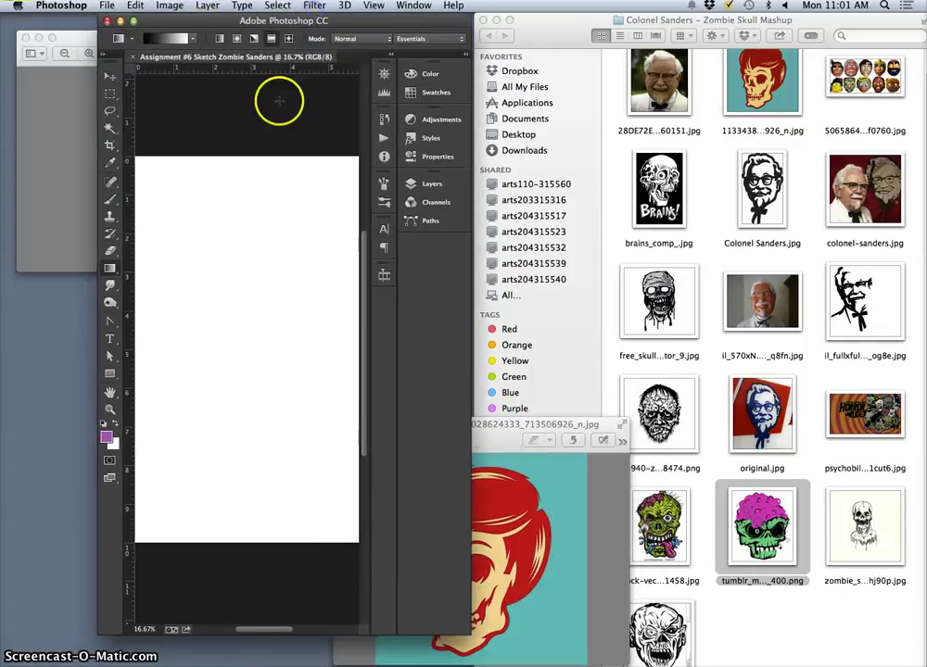
drag(519, 424, 193, 297)
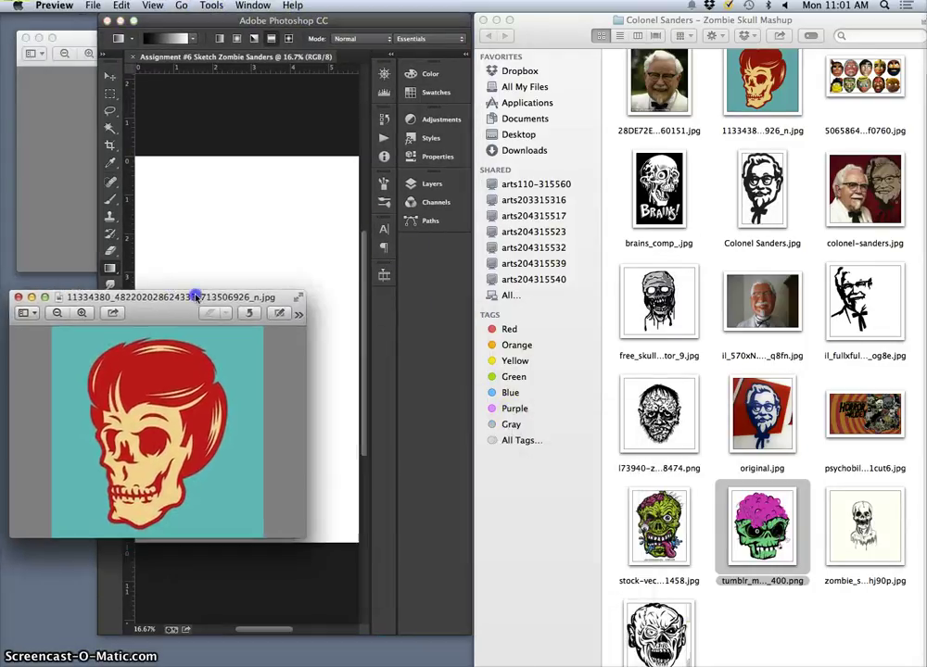
click(234, 260)
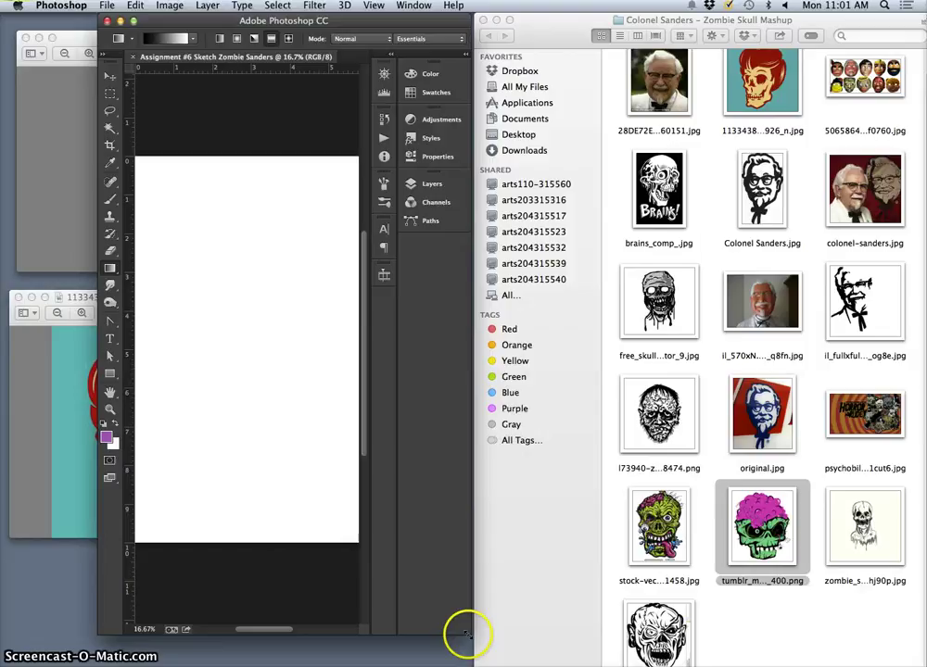
drag(469, 633, 628, 664)
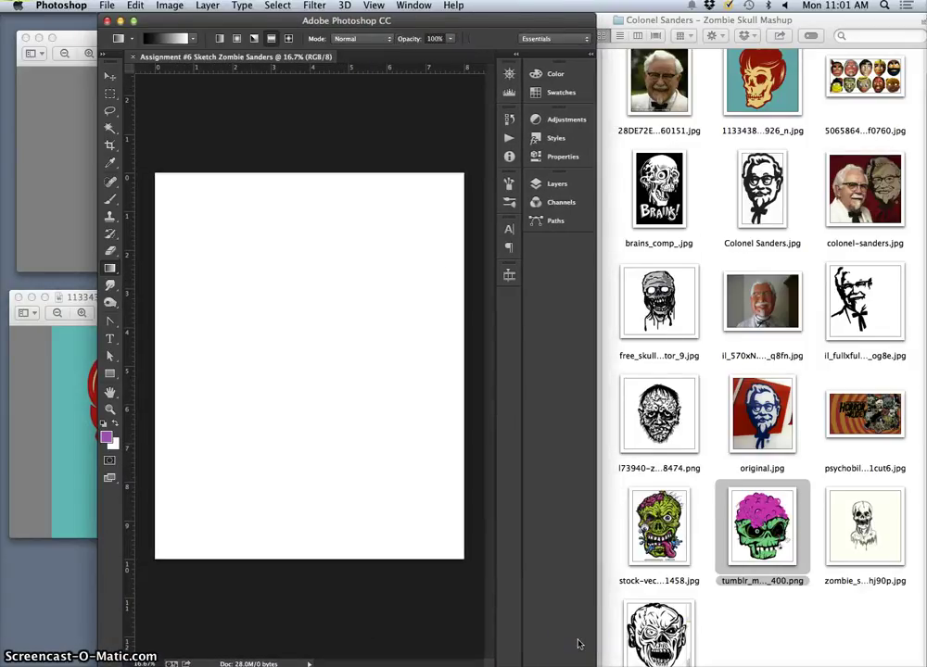
- Reset the foreground and background colours to default black and white and add a new layer above the Background
click(103, 424)
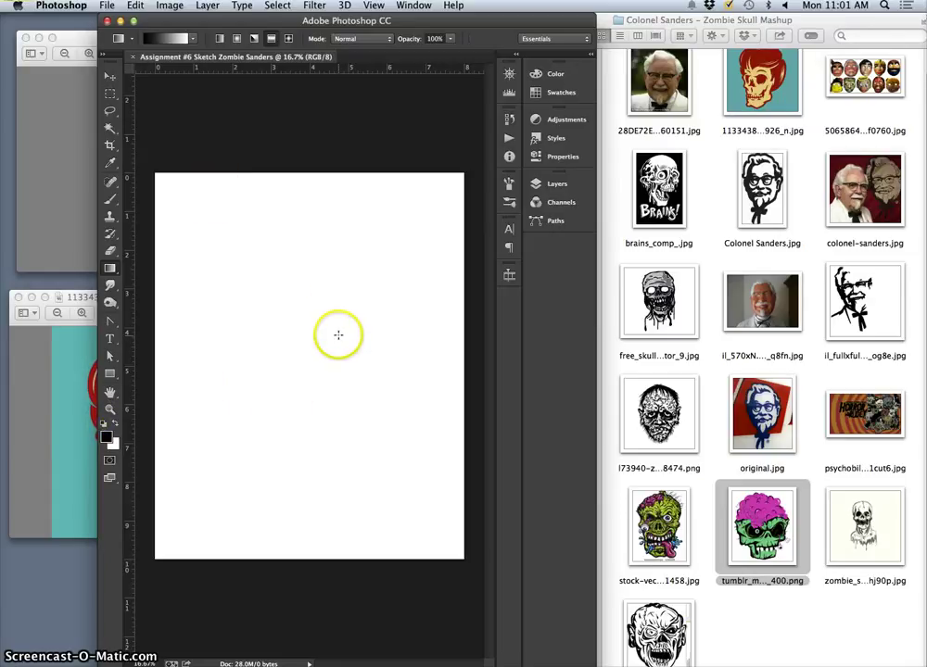
click(556, 184)
click(372, 259)
click(480, 300)
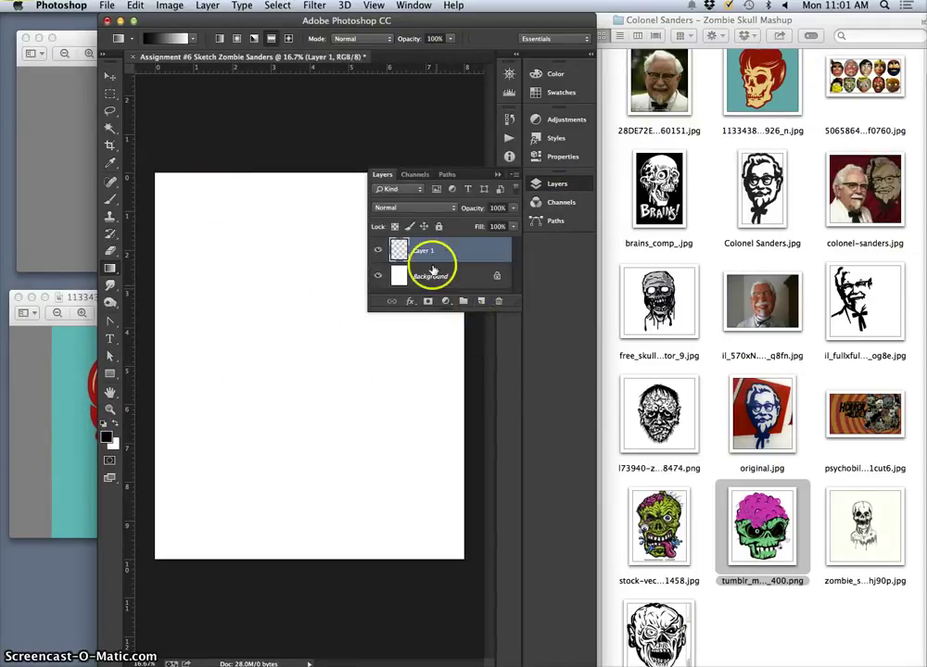
click(499, 174)
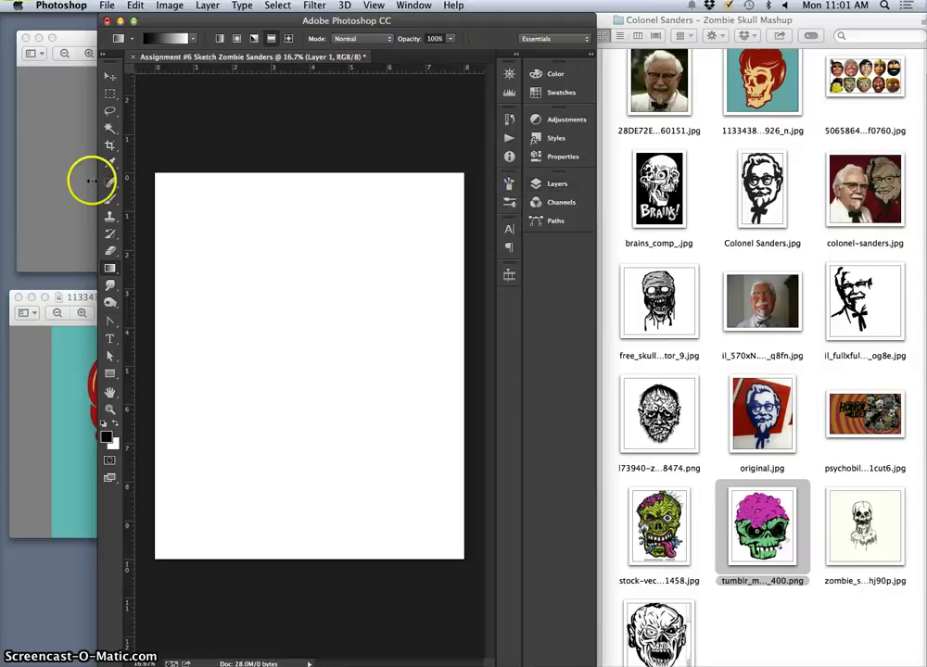
- Set up the Brush tool with 80% opacity and a 60 px size
click(111, 201)
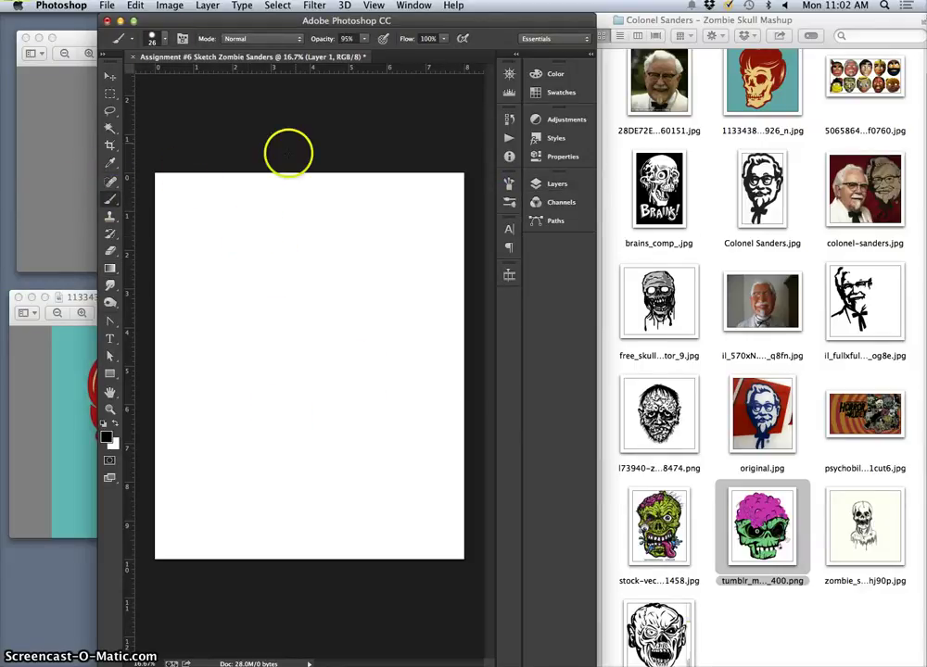
click(363, 38)
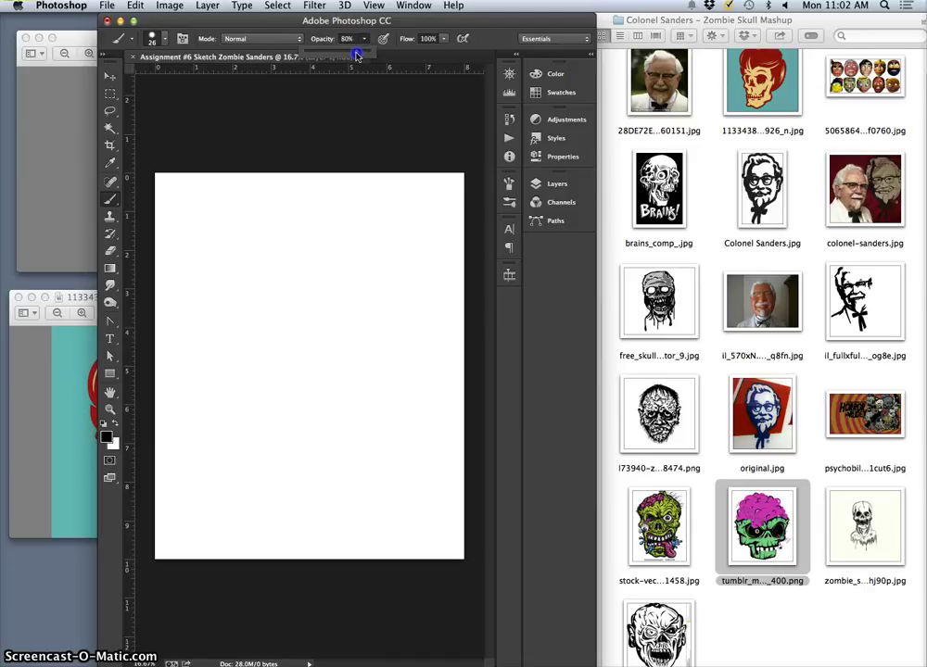
click(156, 38)
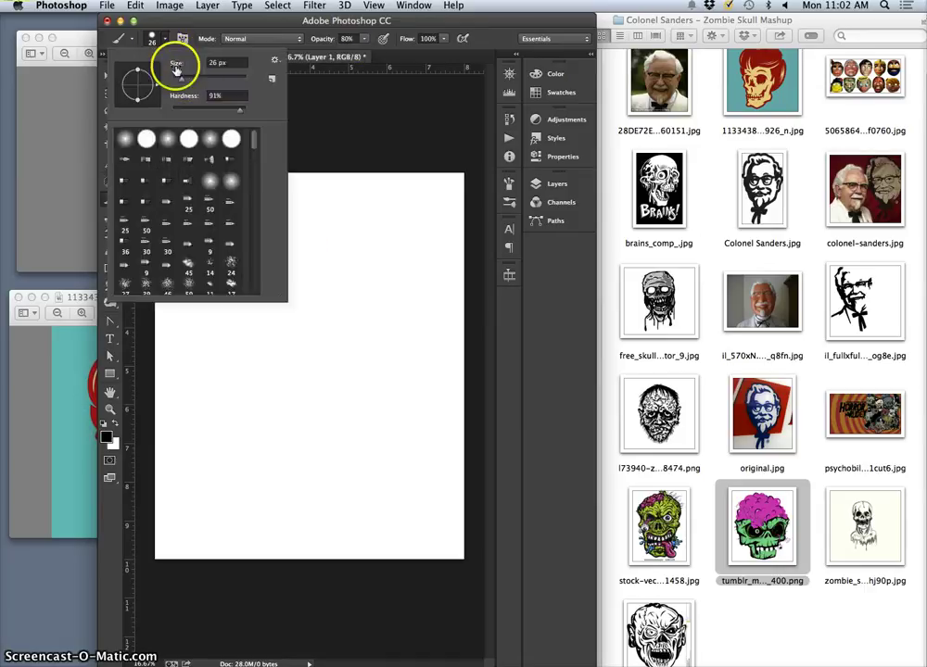
drag(176, 70, 195, 80)
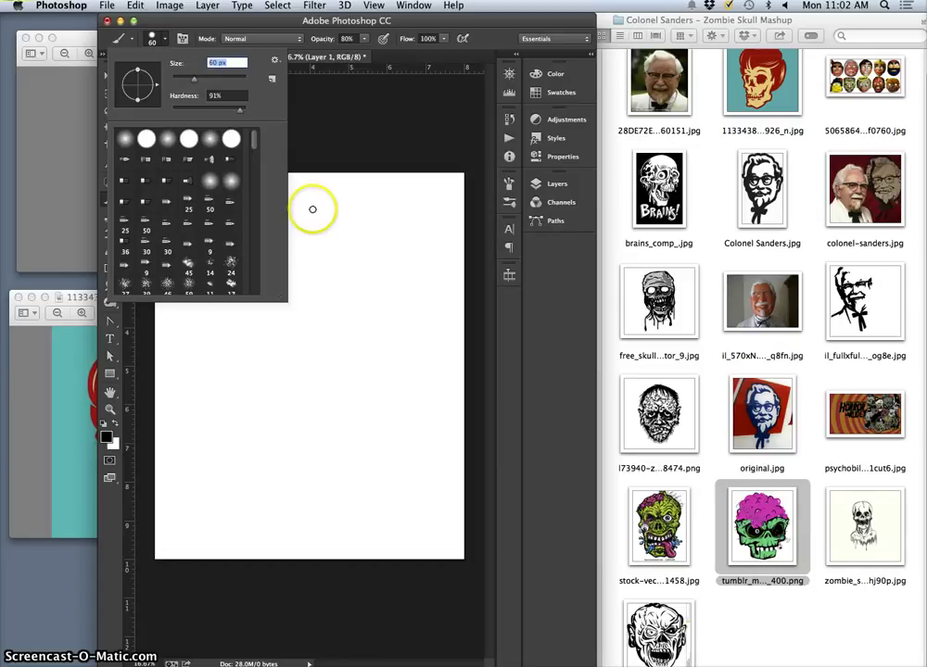
click(307, 185)
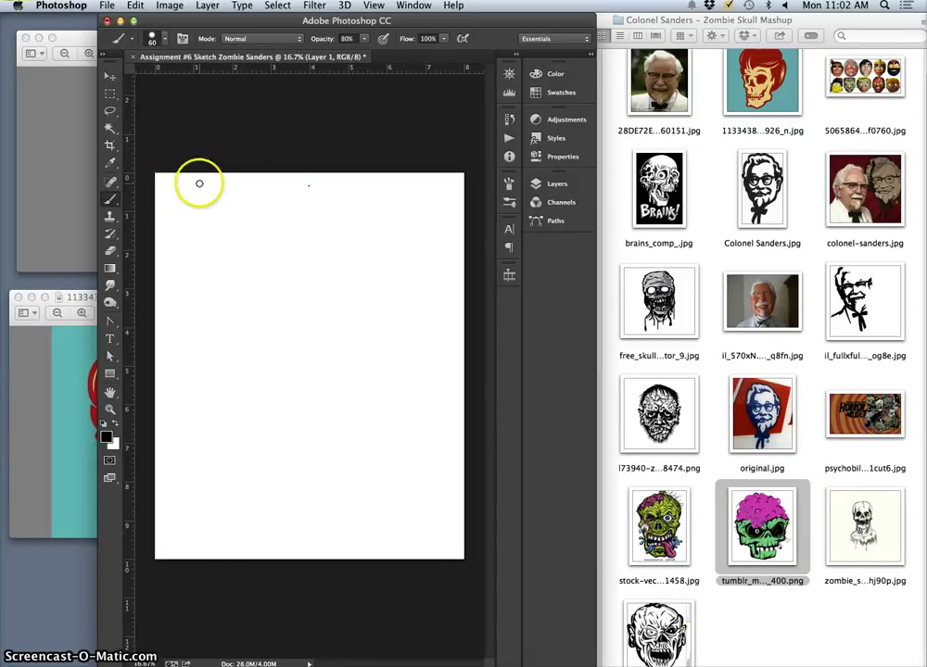
- Handwrite the title "logo mashup - Colonel Sanders + Zombie skull" across the top of the page with the brush
mouse_move(198, 183)
mouse_down()
mouse_move(221, 213)
mouse_move(255, 195)
mouse_up()
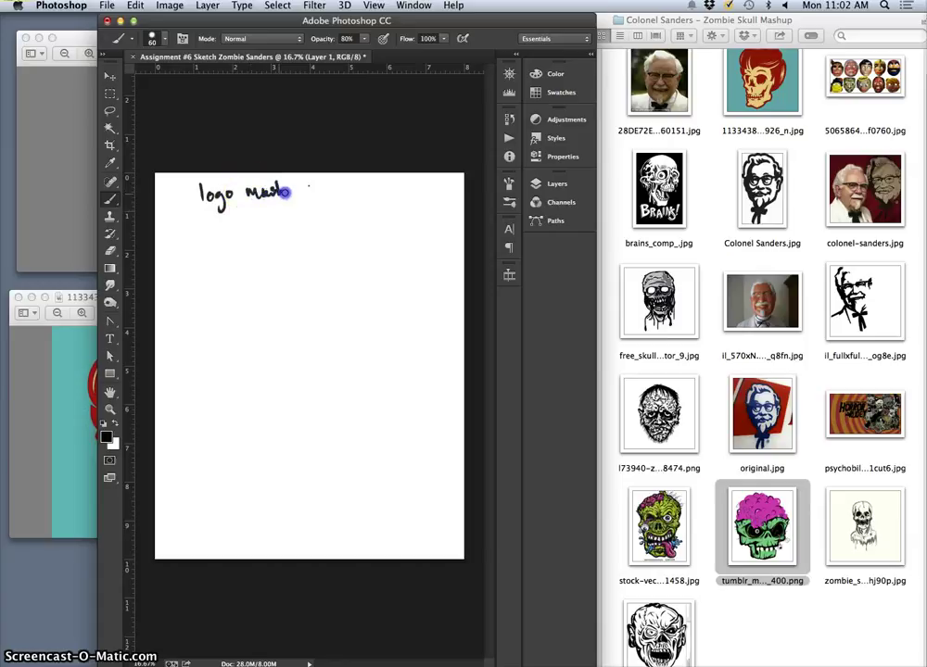
mouse_move(307, 191)
mouse_down()
mouse_move(337, 180)
mouse_move(354, 195)
mouse_move(416, 189)
mouse_move(411, 175)
mouse_move(443, 190)
mouse_up()
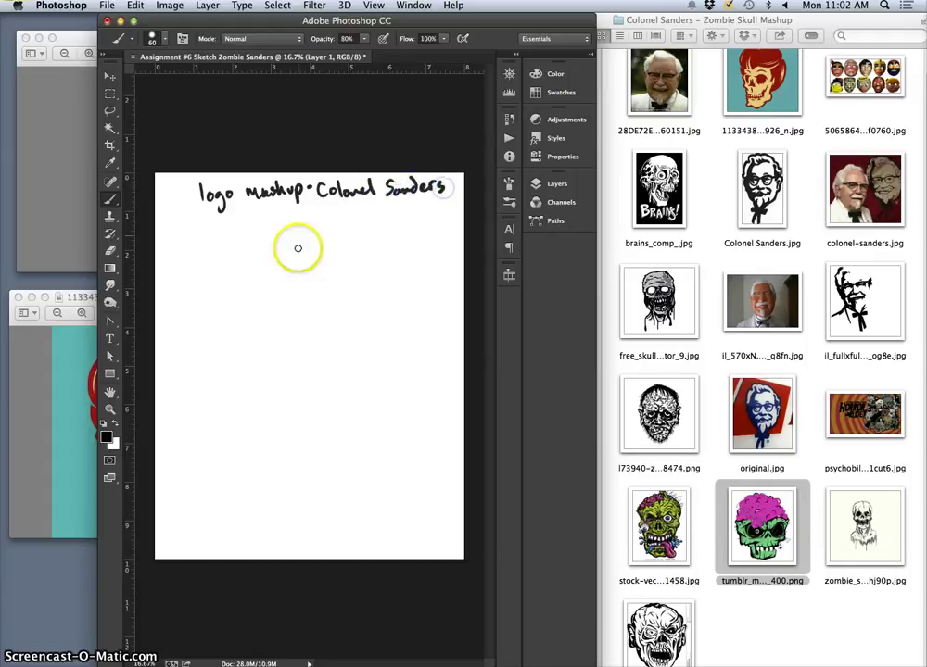
click(365, 205)
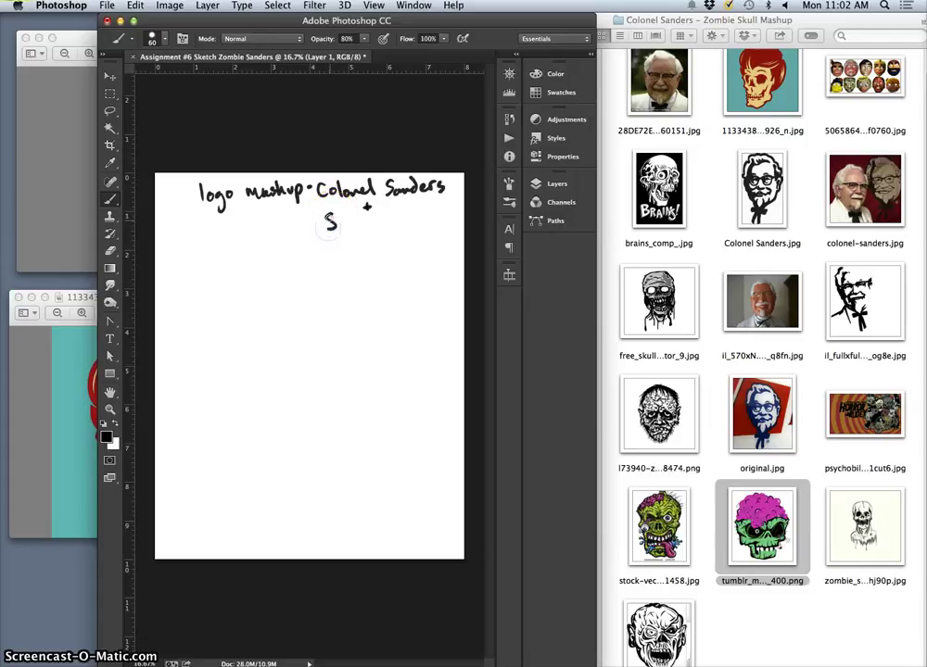
key(super+z)
drag(324, 220, 332, 222)
drag(376, 225, 380, 224)
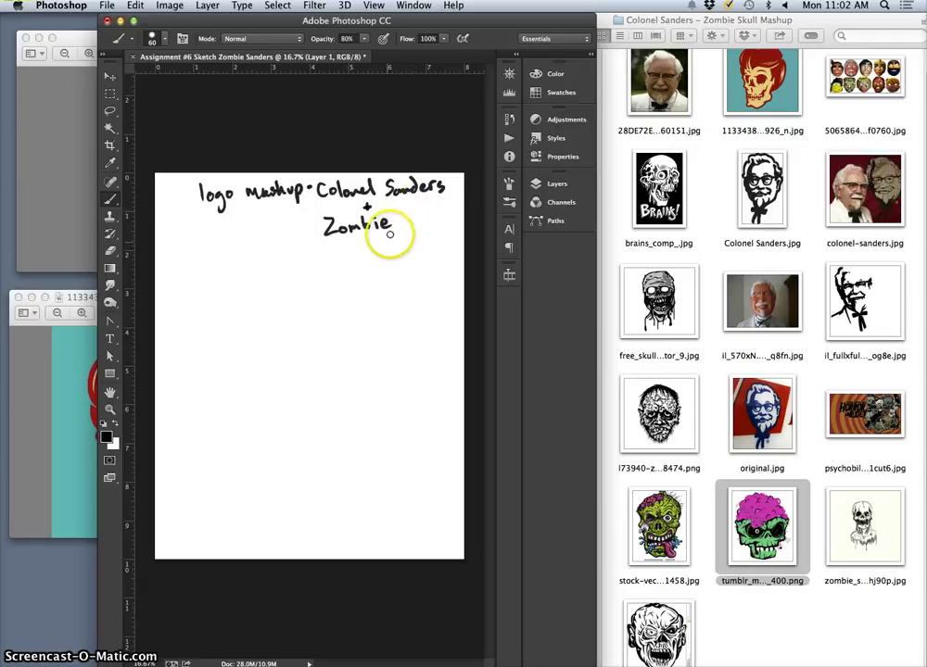
drag(413, 210, 405, 223)
mouse_move(416, 205)
mouse_down()
mouse_move(417, 220)
mouse_move(452, 218)
mouse_up()
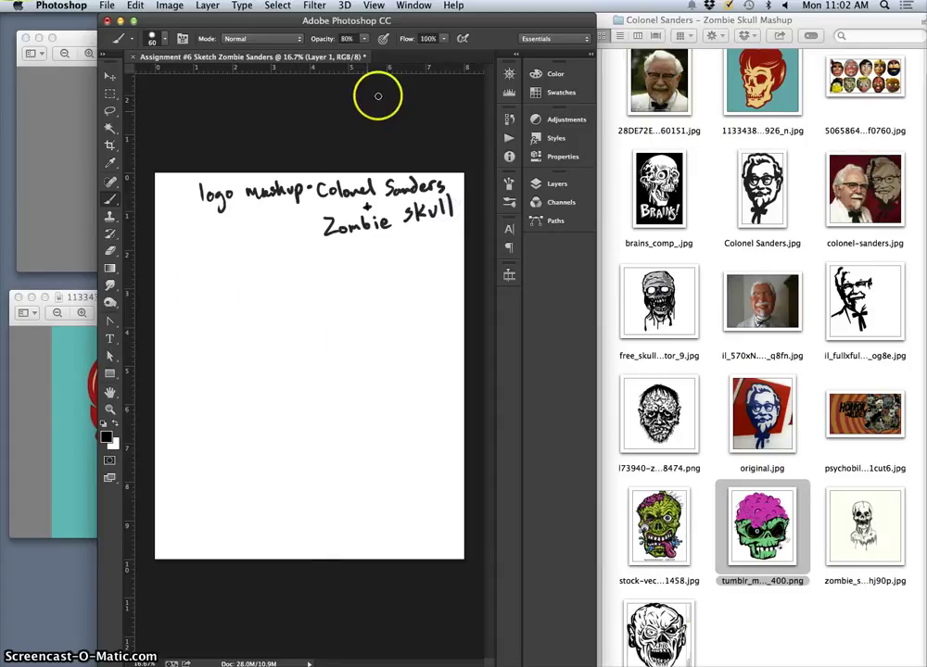
- Rearrange the windows so the Colonel Sanders and skull references sit stacked beside the Photoshop page, shrinking the skull window, and return to Photoshop
drag(326, 20, 353, 20)
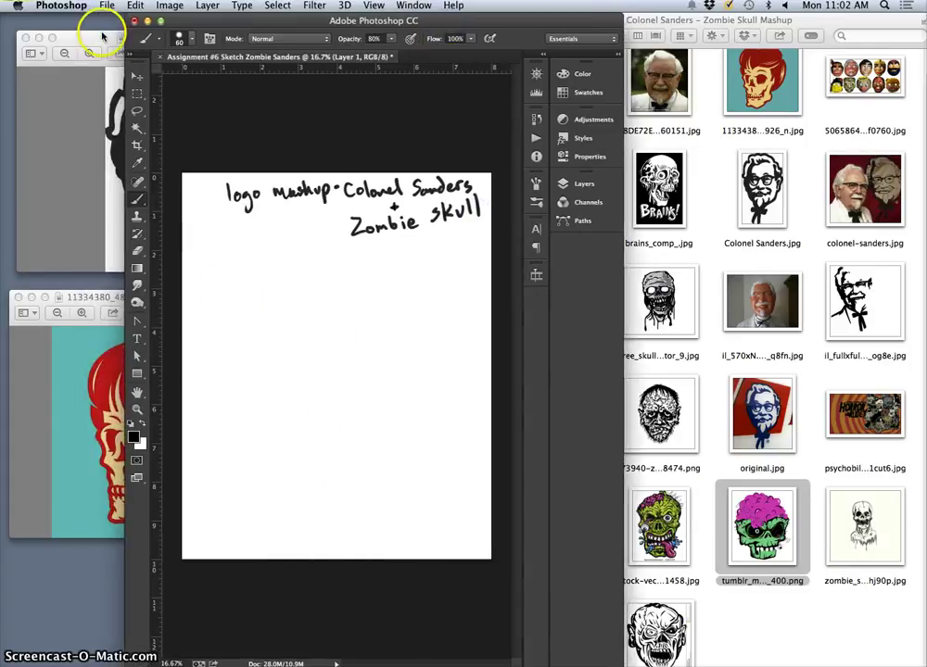
drag(103, 38, 1, 24)
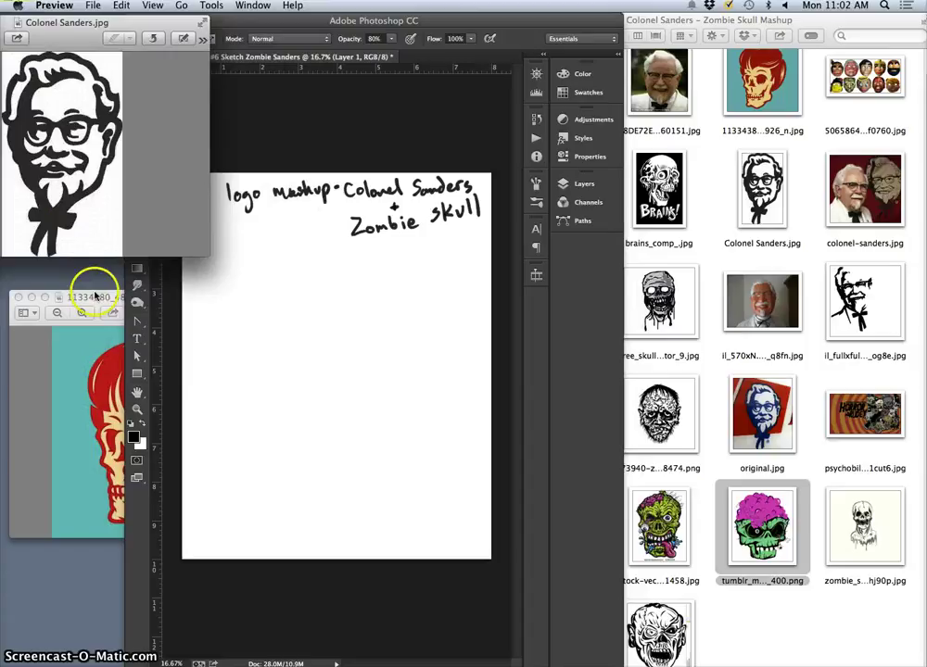
drag(94, 296, 14, 275)
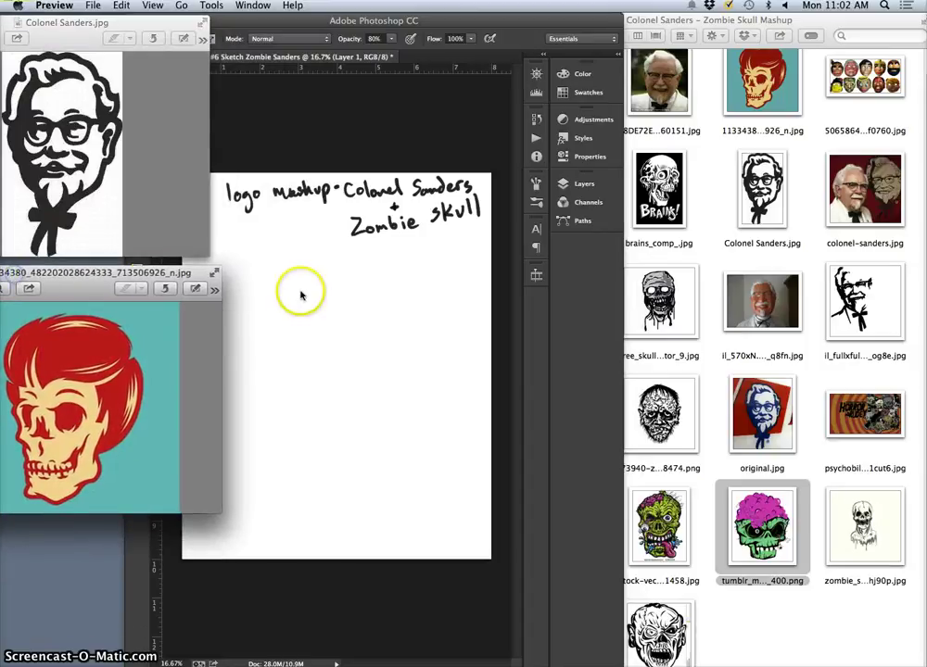
drag(221, 511, 145, 482)
drag(172, 270, 151, 269)
click(319, 324)
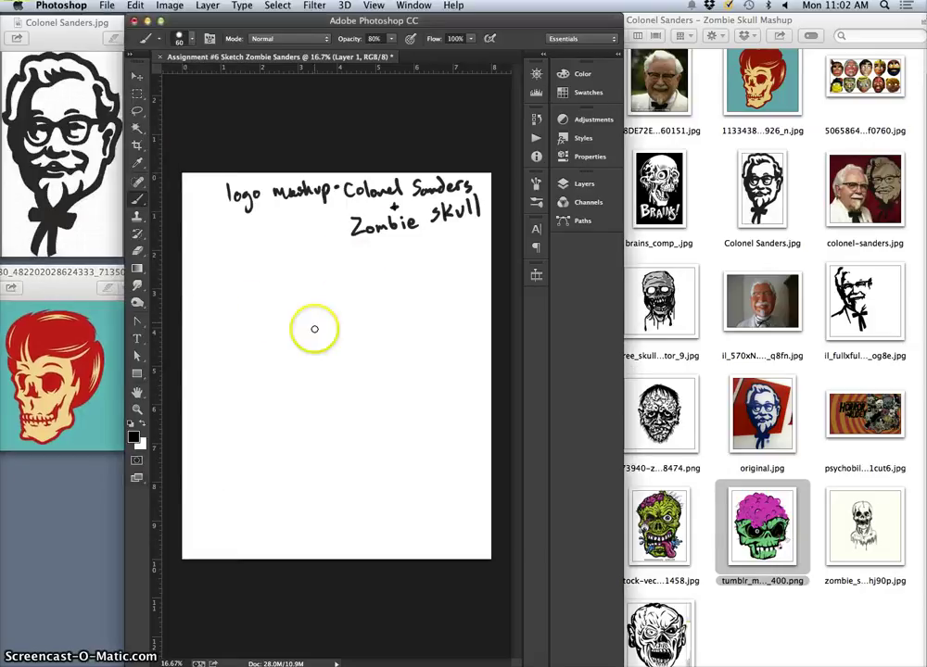
- Sketch the Colonel's wavy hair outline with its inner hairline and one ear in the middle of the page
mouse_move(302, 295)
mouse_down()
mouse_move(283, 312)
mouse_move(288, 331)
mouse_move(304, 309)
mouse_move(328, 300)
mouse_move(362, 324)
mouse_up()
drag(336, 296, 357, 311)
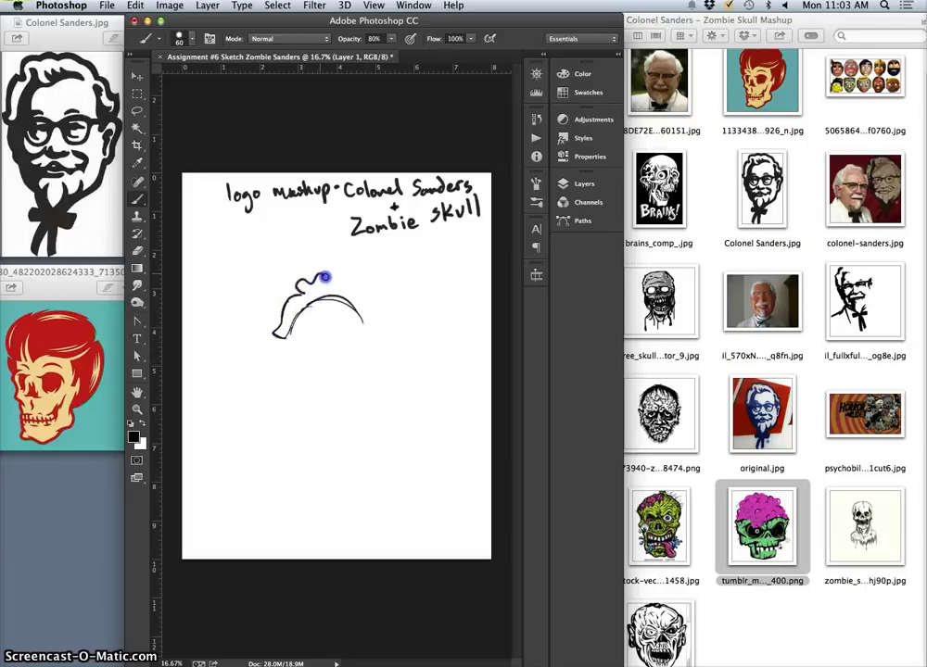
mouse_move(361, 295)
mouse_down()
mouse_move(381, 319)
mouse_move(391, 311)
mouse_move(382, 342)
mouse_up()
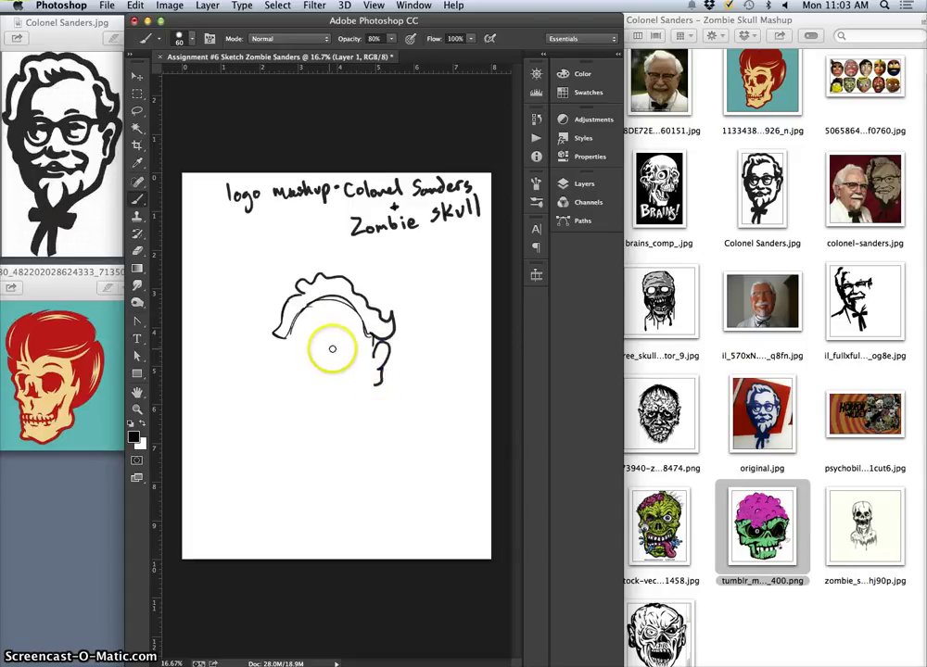
- Draw the first eye and the side contour of the face, filling dark hair strands along the forehead
mouse_move(331, 350)
mouse_down()
mouse_move(340, 347)
mouse_move(332, 372)
mouse_move(345, 361)
mouse_move(336, 360)
mouse_up()
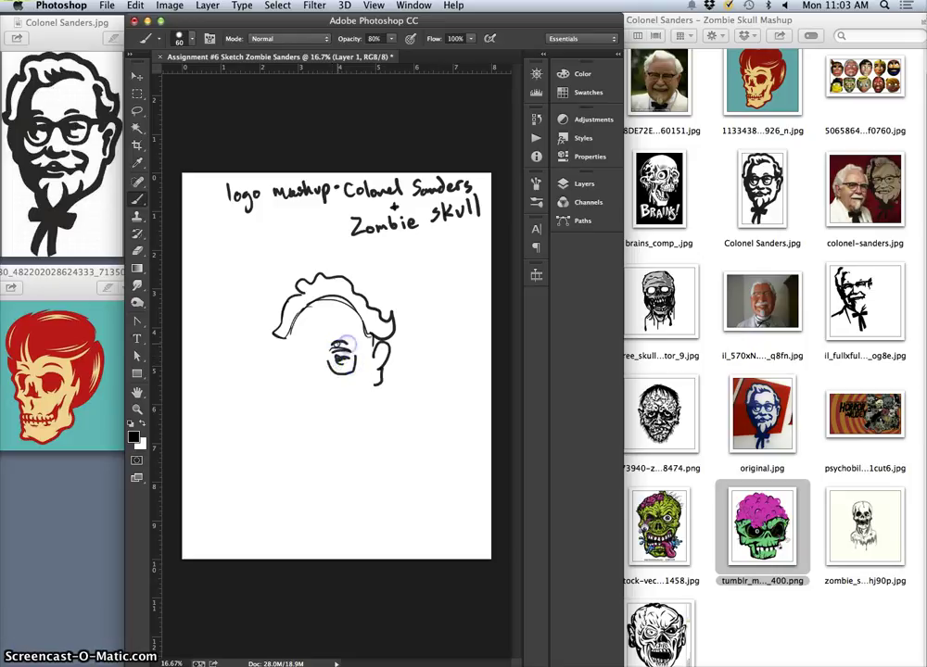
drag(298, 326, 343, 311)
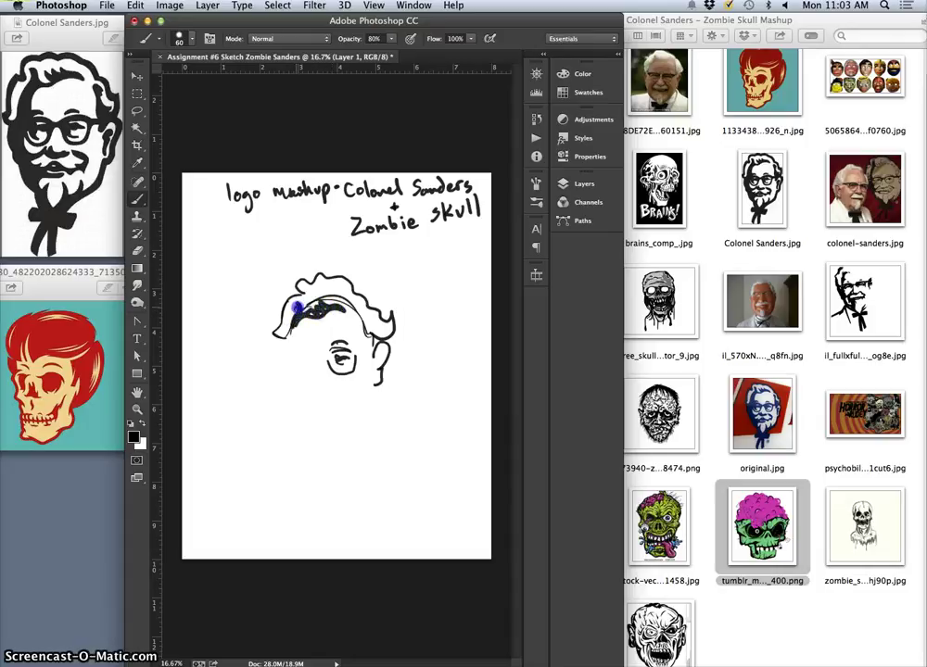
drag(287, 303, 283, 319)
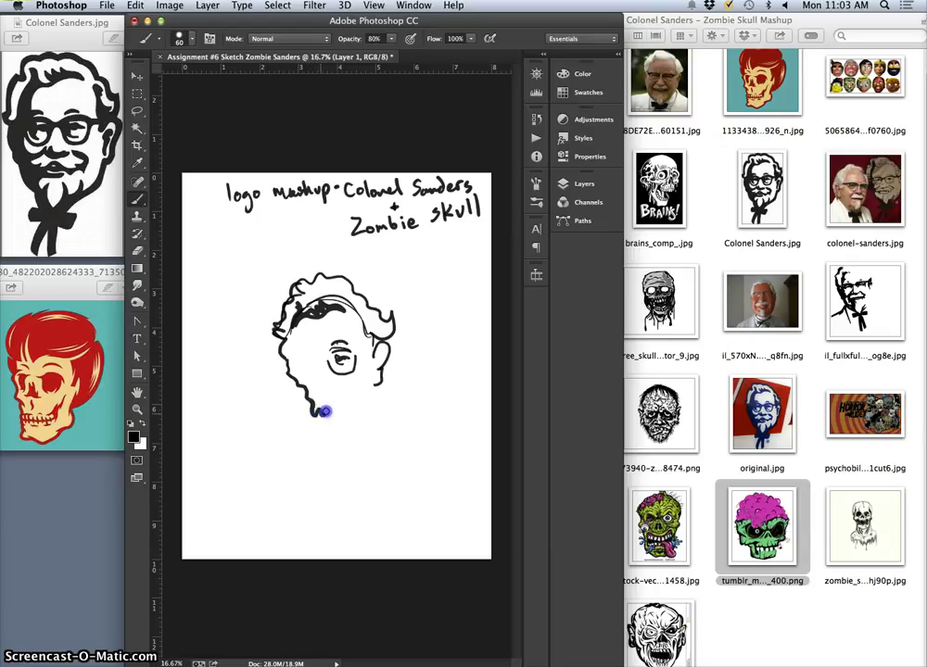
- Draw the skull's jagged upper jaw and mustache line, and add the dark nose cavity above it
drag(342, 409, 349, 391)
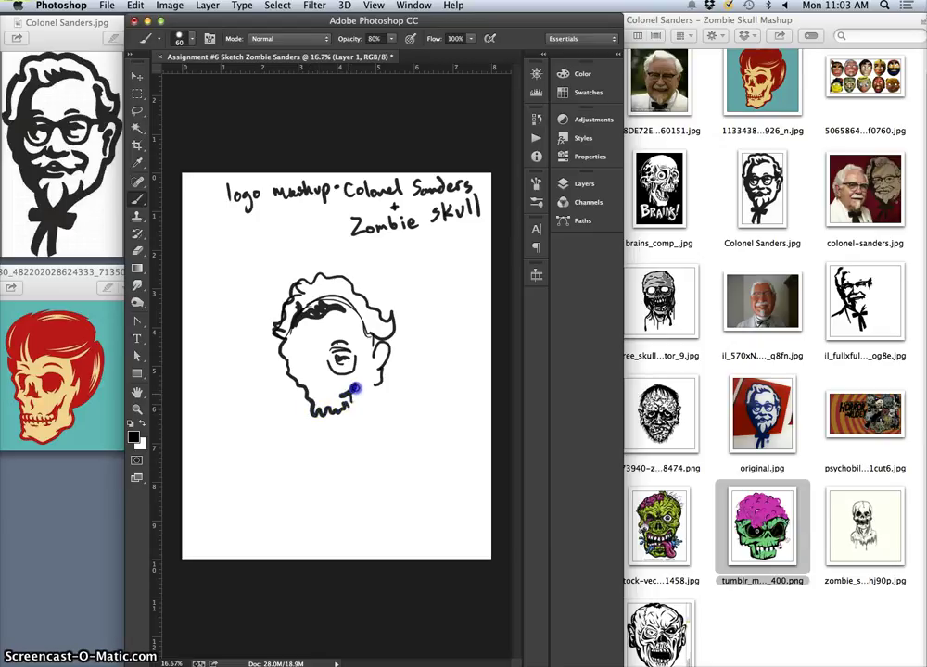
drag(362, 378, 336, 385)
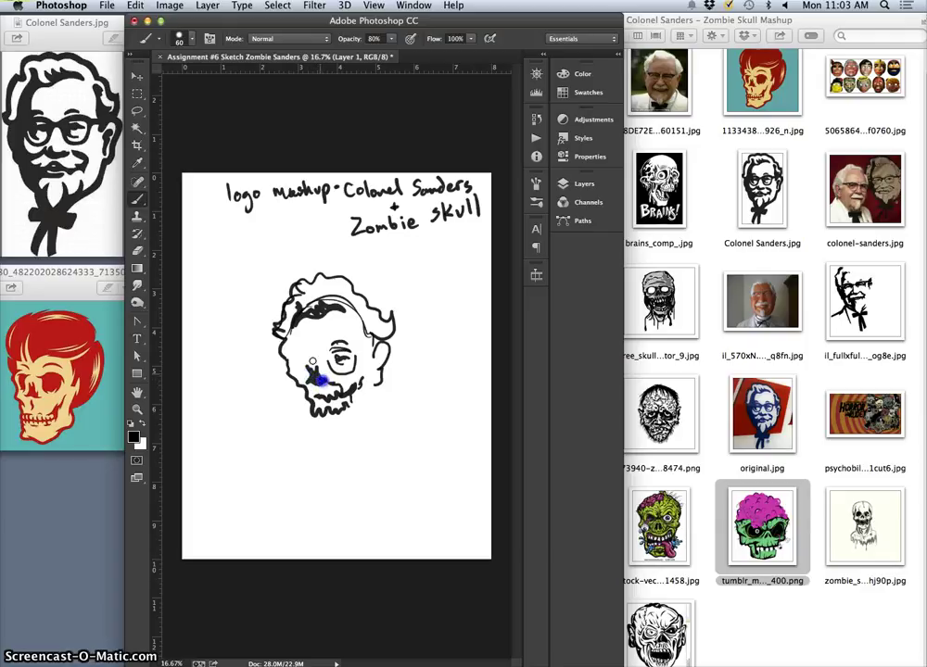
drag(301, 357, 300, 356)
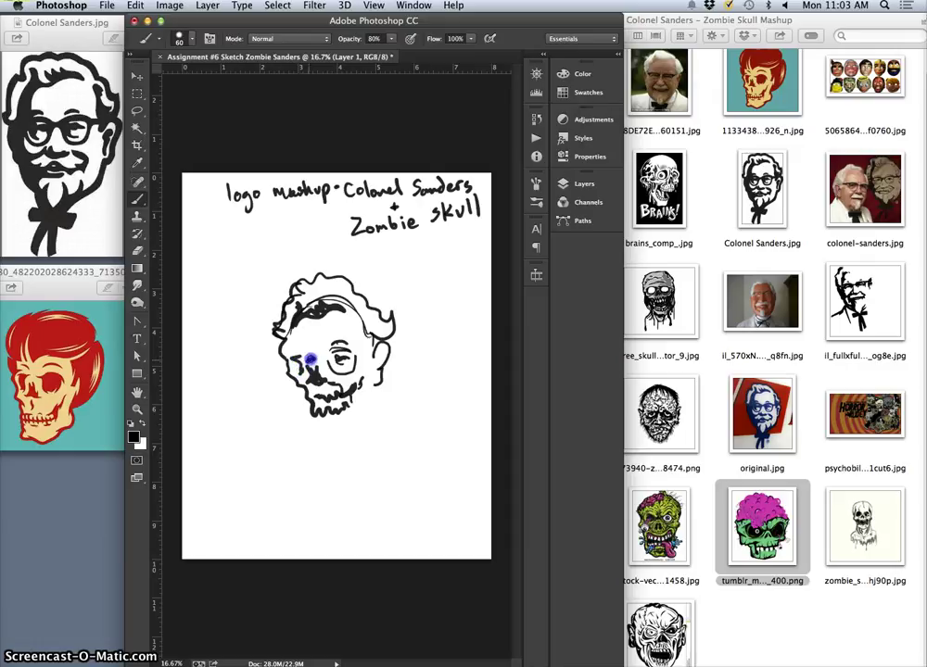
- Draw the Colonel's thick-rimmed glasses across both eyes, and add dark detail to the ear and upper teeth
mouse_move(327, 368)
mouse_down()
mouse_move(352, 366)
mouse_move(370, 347)
mouse_move(304, 364)
mouse_move(299, 380)
mouse_up()
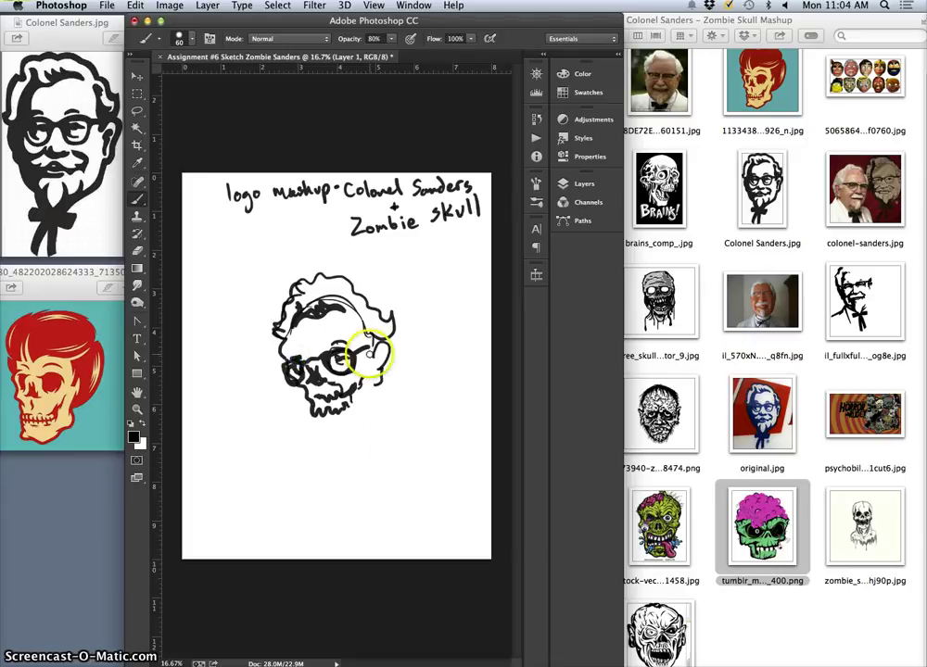
drag(355, 353, 358, 352)
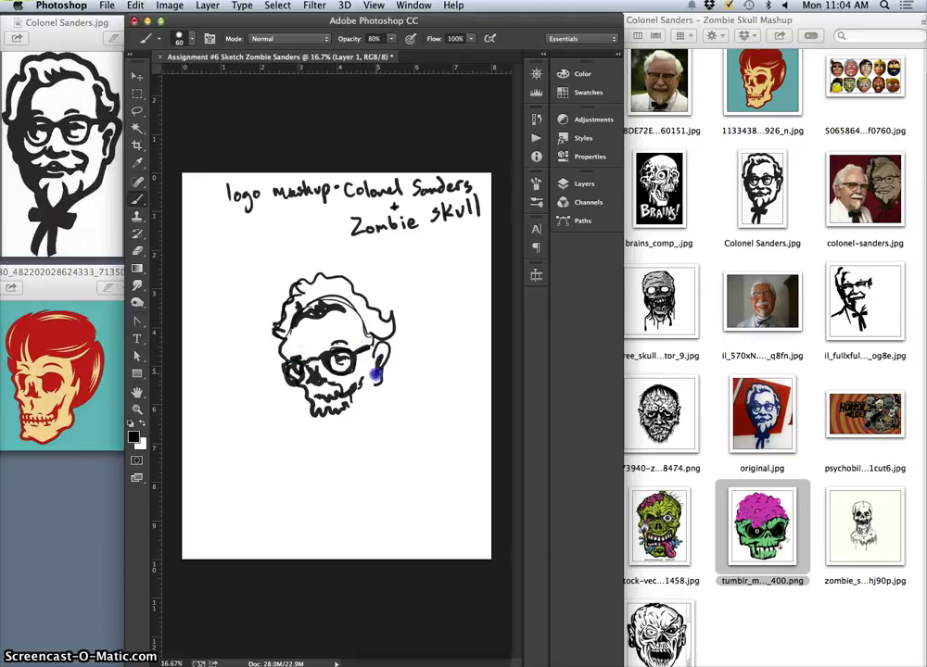
mouse_move(376, 374)
mouse_down()
mouse_move(354, 424)
mouse_move(347, 405)
mouse_move(318, 408)
mouse_up()
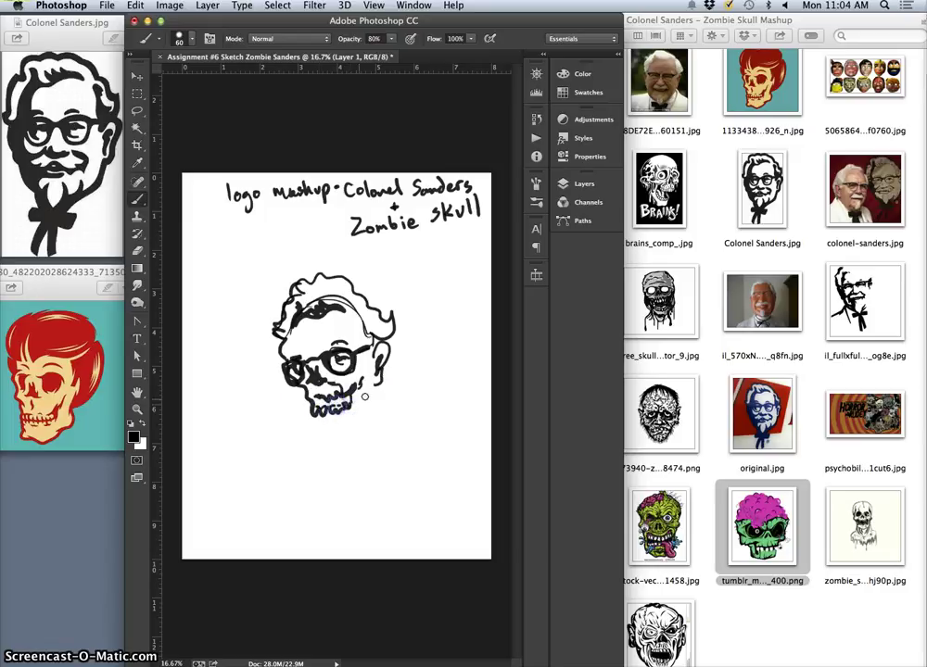
- Draw the skull's lower jaw hanging open from the cheek and the Colonel's string bow tie below it
click(363, 386)
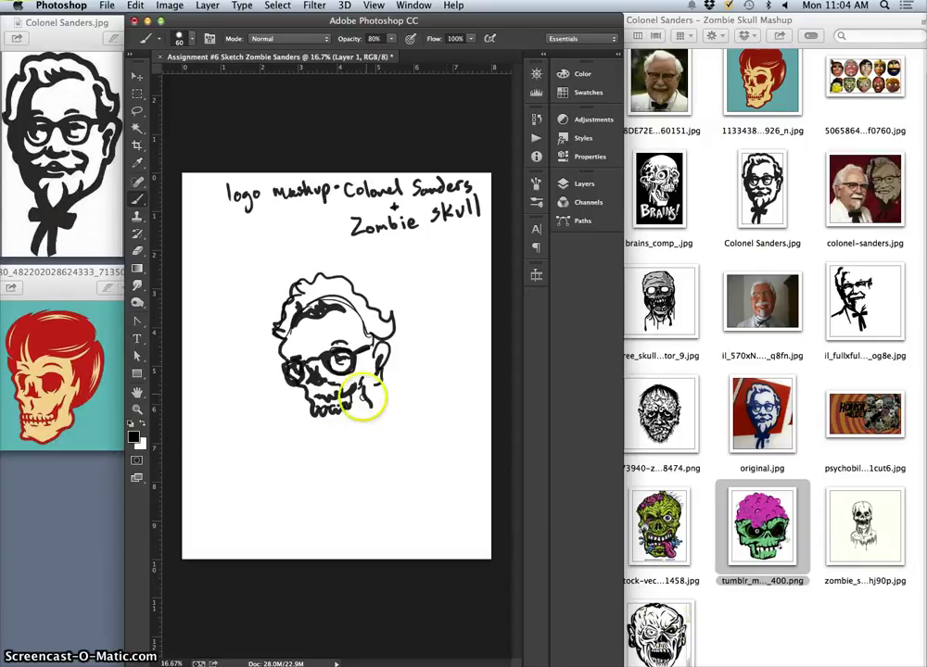
click(356, 397)
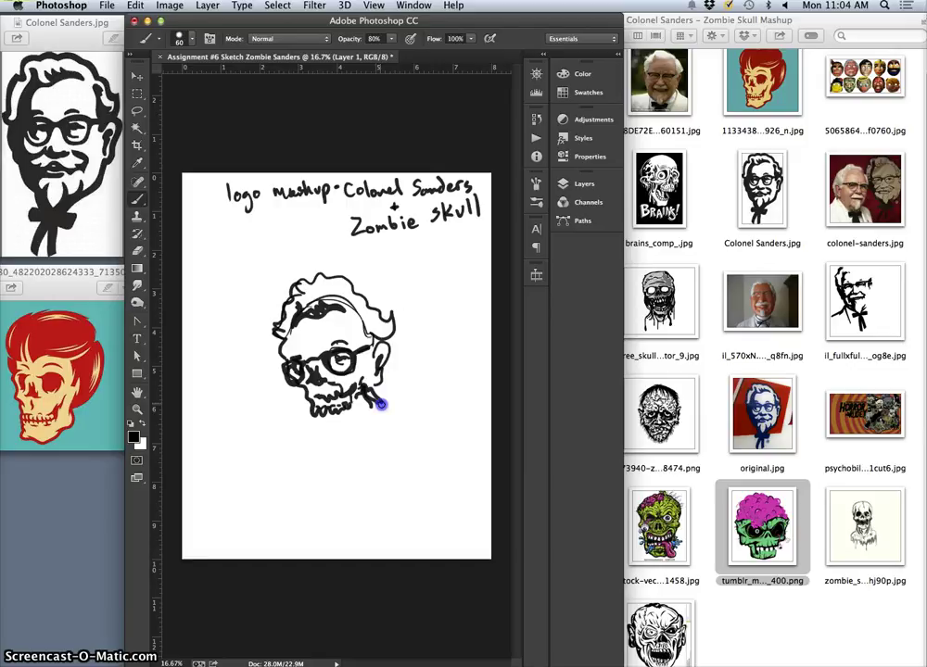
drag(369, 428, 364, 428)
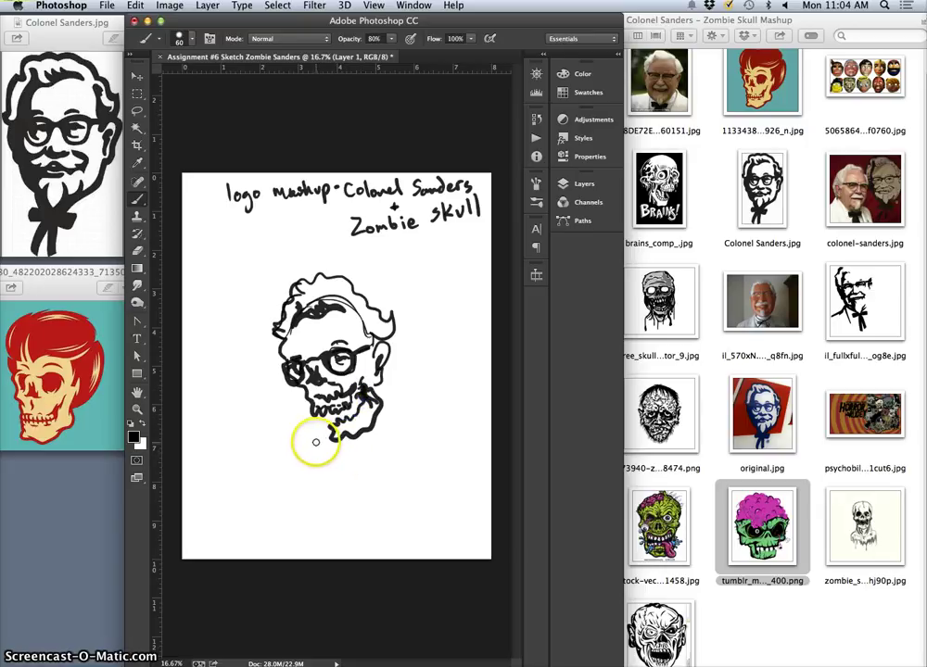
drag(321, 443, 322, 443)
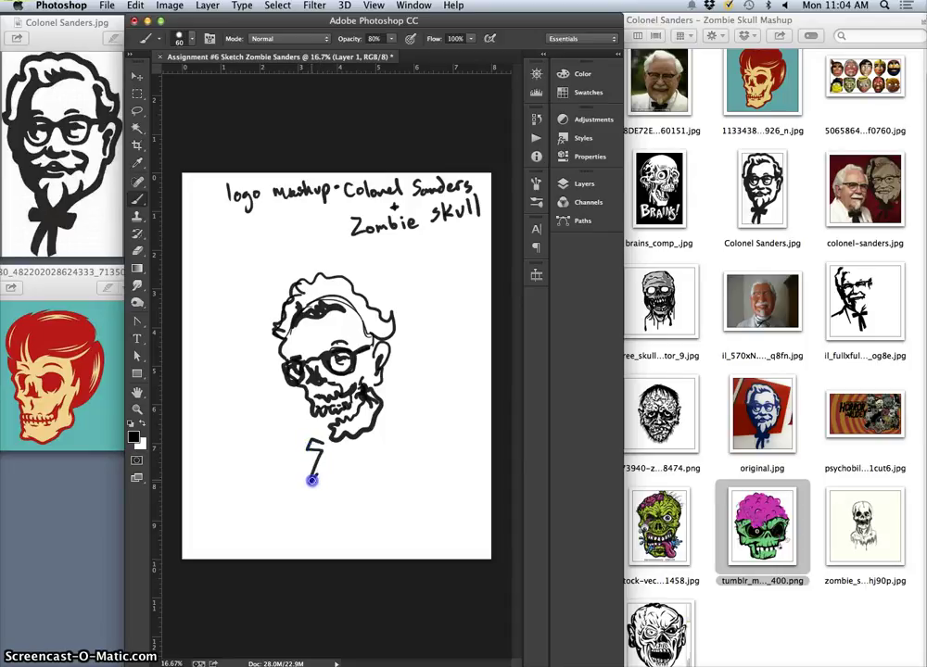
drag(312, 480, 323, 457)
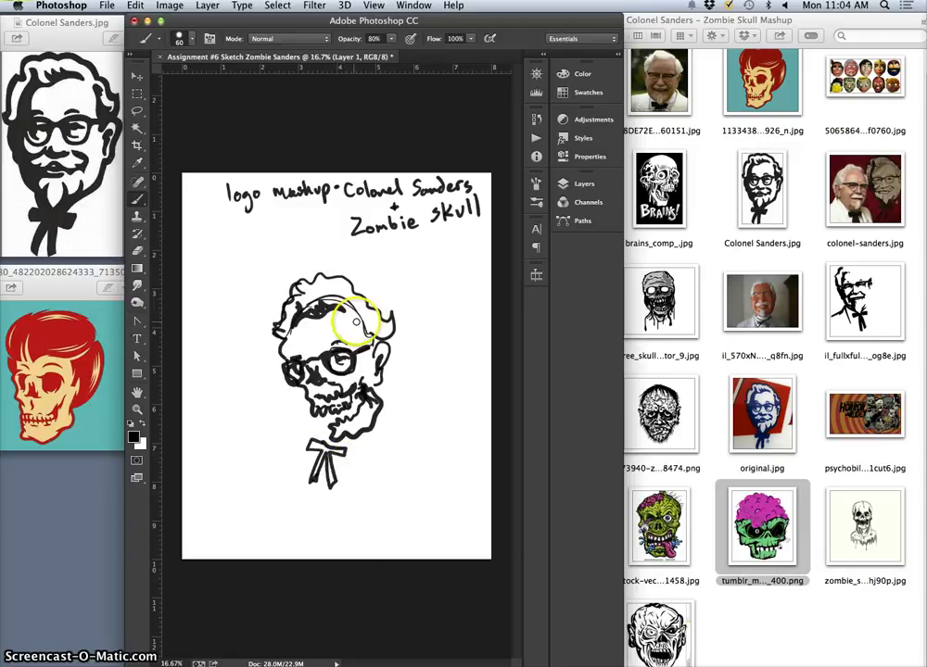
- Darken the hairline by the temple and thicken the hair's outer contour, adding brow strokes above the glasses
drag(357, 324, 375, 345)
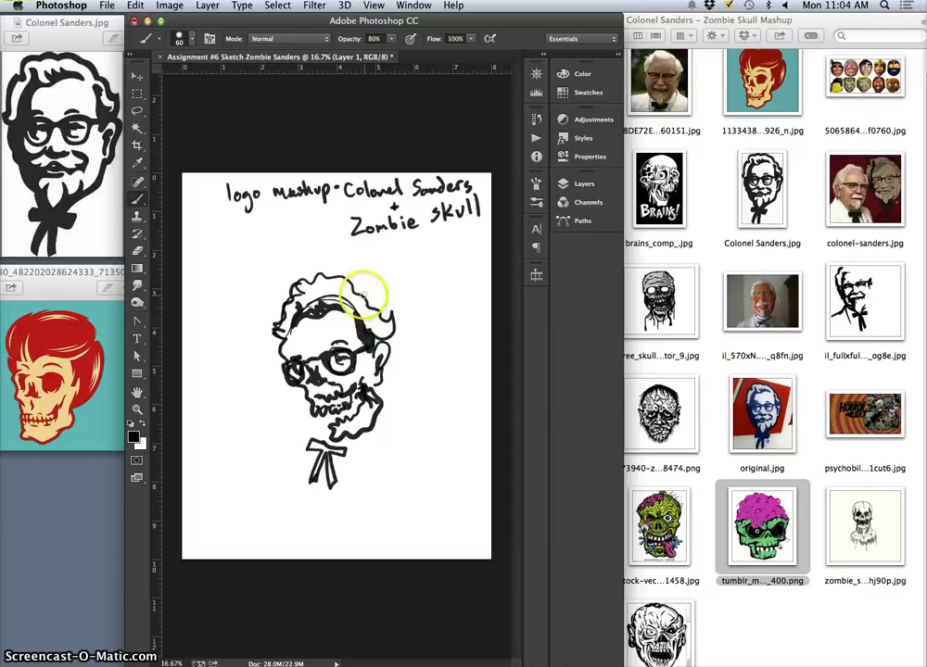
drag(363, 295, 354, 285)
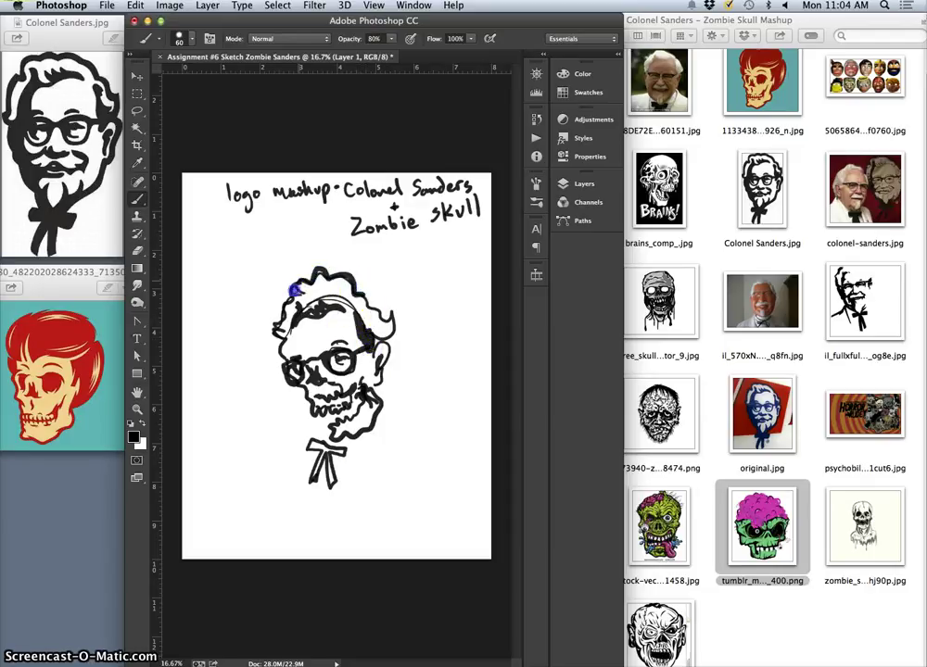
drag(290, 301, 286, 308)
drag(290, 358, 293, 354)
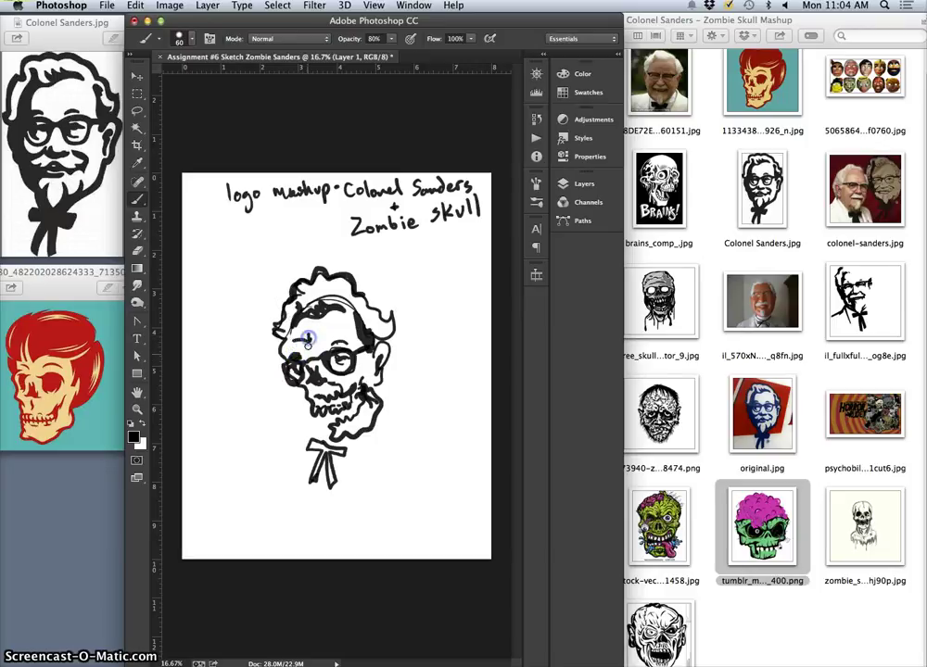
drag(308, 340, 308, 347)
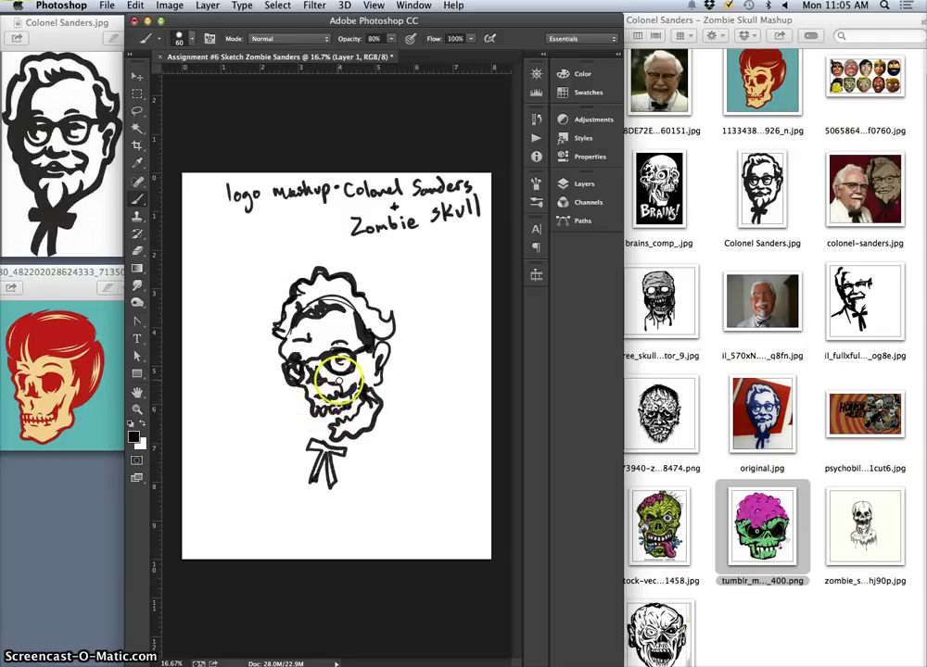
- Shade the mouth area around the upper teeth, the cheek and the inside of the lower jaw in black
mouse_move(339, 379)
mouse_down()
mouse_move(323, 466)
mouse_move(330, 482)
mouse_move(319, 406)
mouse_up()
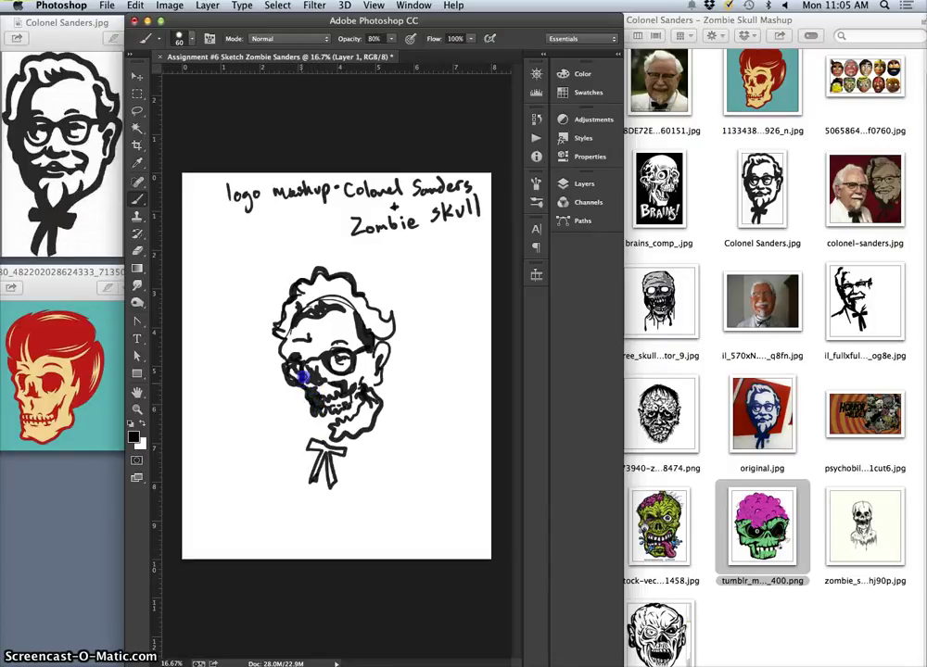
drag(295, 373, 298, 378)
drag(338, 410, 339, 424)
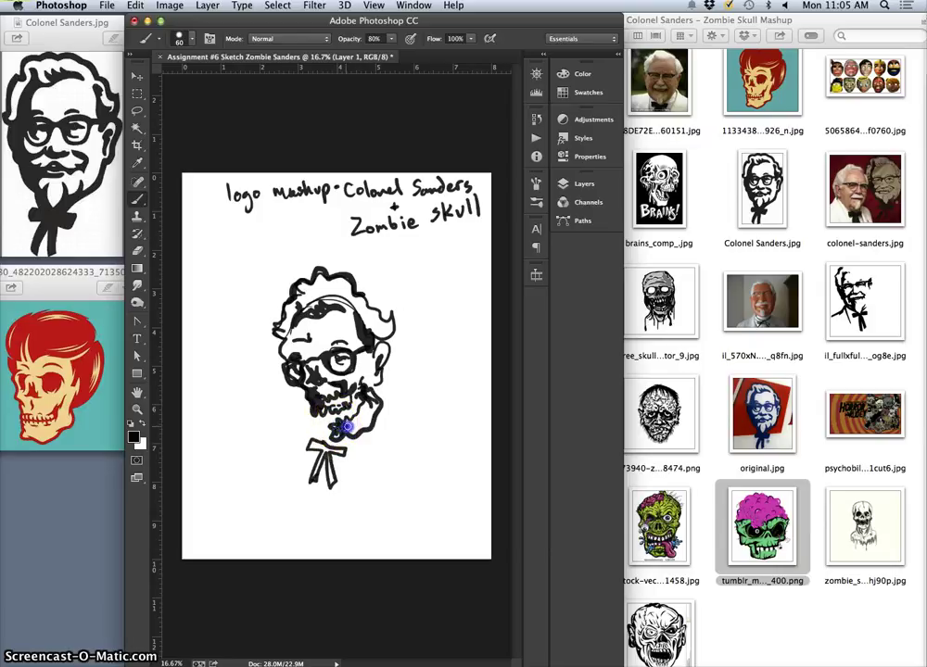
mouse_move(344, 405)
mouse_down()
mouse_move(332, 481)
mouse_move(348, 410)
mouse_up()
drag(344, 429, 344, 432)
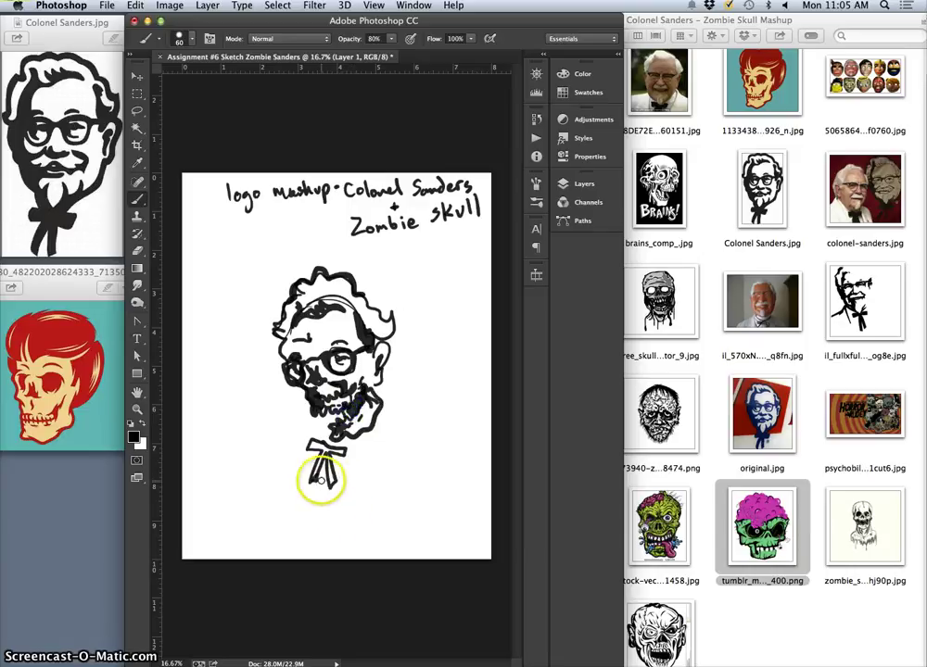
drag(379, 394, 368, 369)
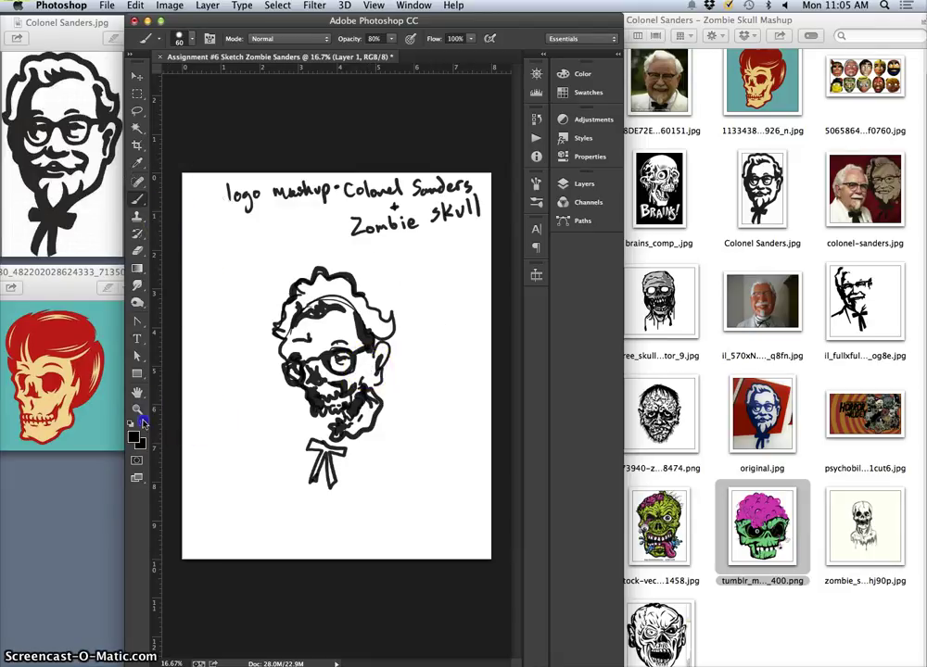
- Dab a white correction at the jaw hinge, swap back to black and redraw the cheek lines there
click(143, 423)
click(366, 383)
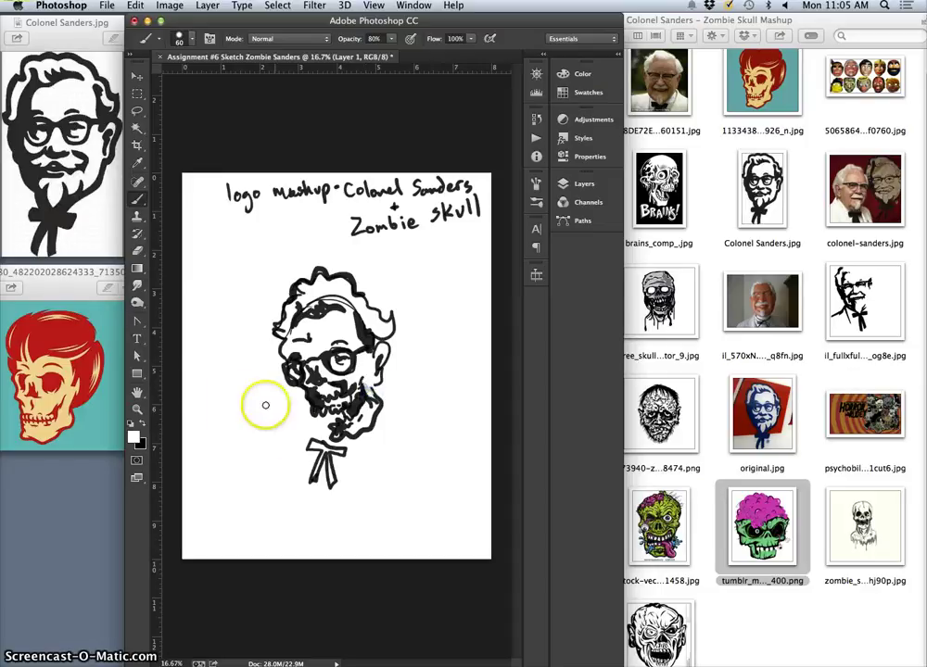
click(142, 422)
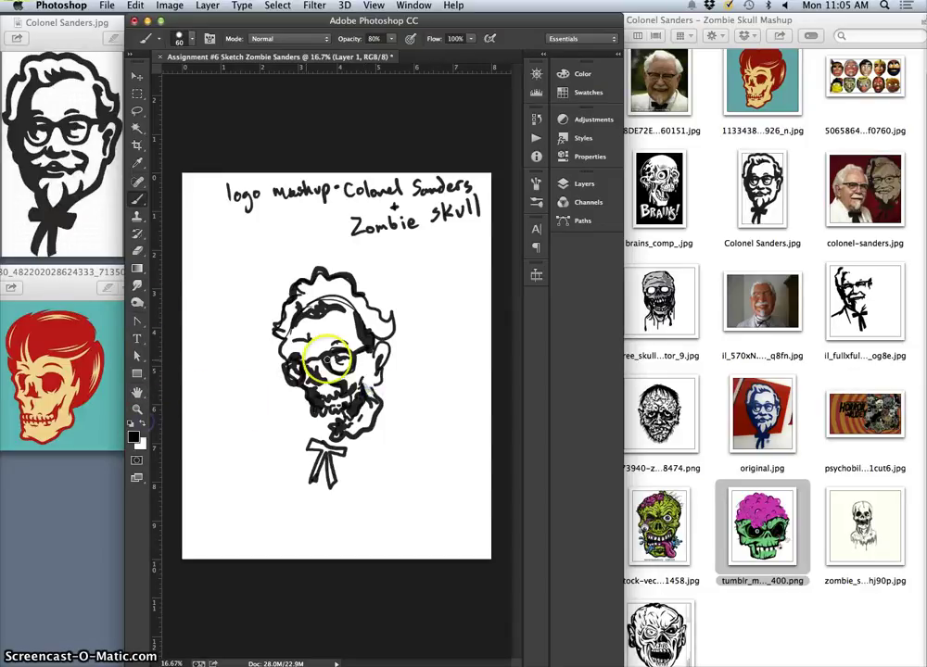
click(363, 380)
click(369, 375)
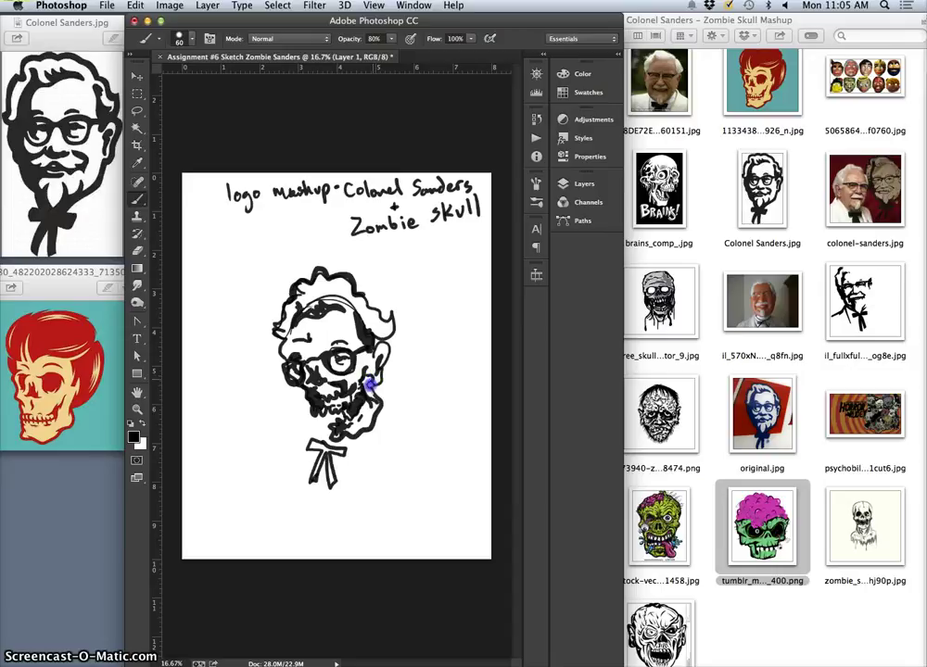
drag(377, 395, 380, 400)
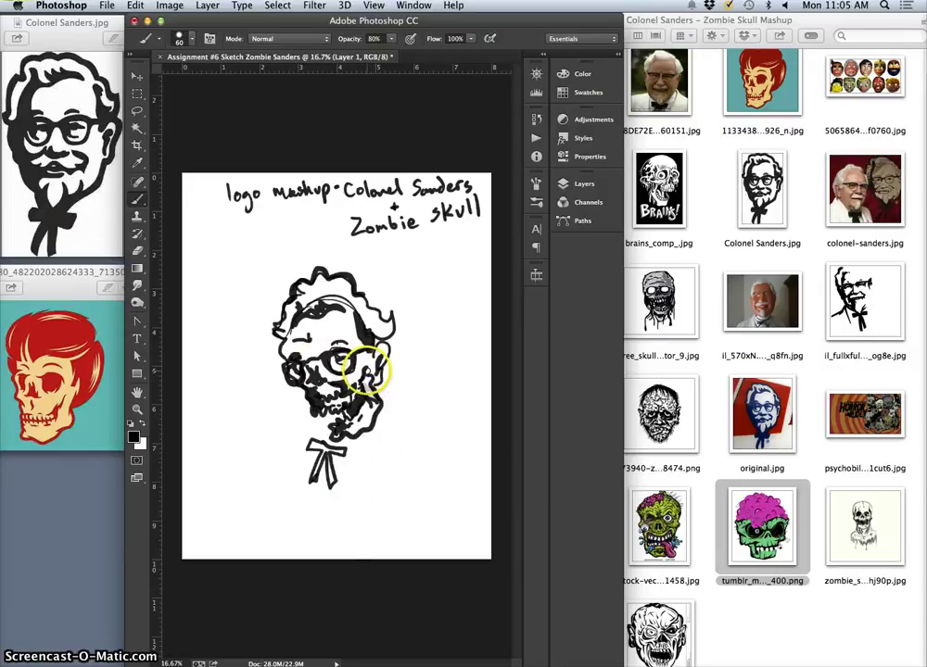
- Thicken the outer contours of the hair, ear and jaw, and fill in the dark areas around the temples
mouse_move(368, 373)
mouse_down()
mouse_move(361, 383)
mouse_move(379, 374)
mouse_move(306, 393)
mouse_move(321, 386)
mouse_move(304, 381)
mouse_move(306, 341)
mouse_move(289, 350)
mouse_up()
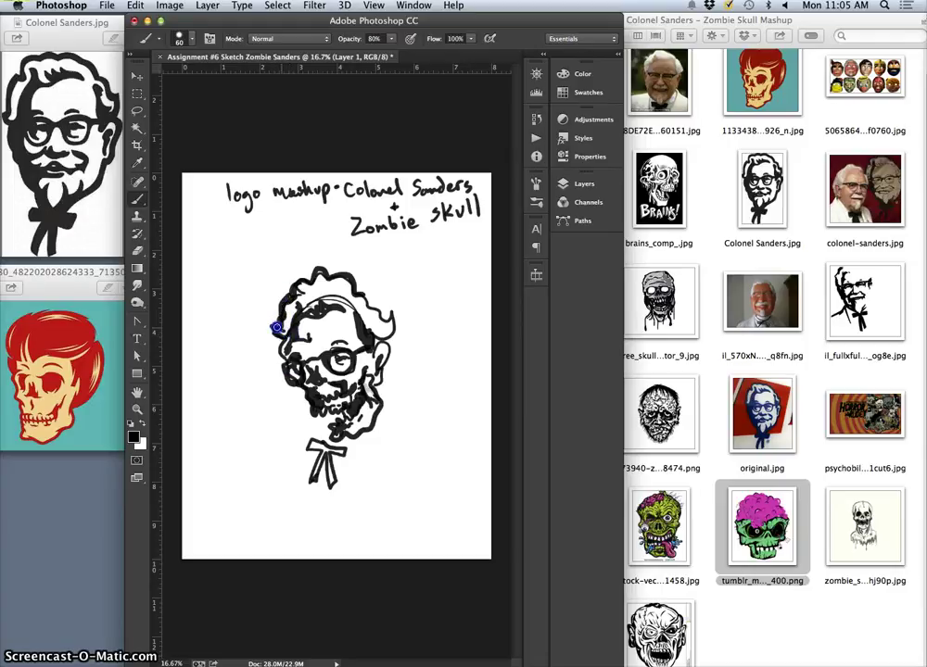
mouse_move(295, 358)
mouse_down()
mouse_move(372, 455)
mouse_move(378, 420)
mouse_move(359, 445)
mouse_move(348, 432)
mouse_move(359, 436)
mouse_up()
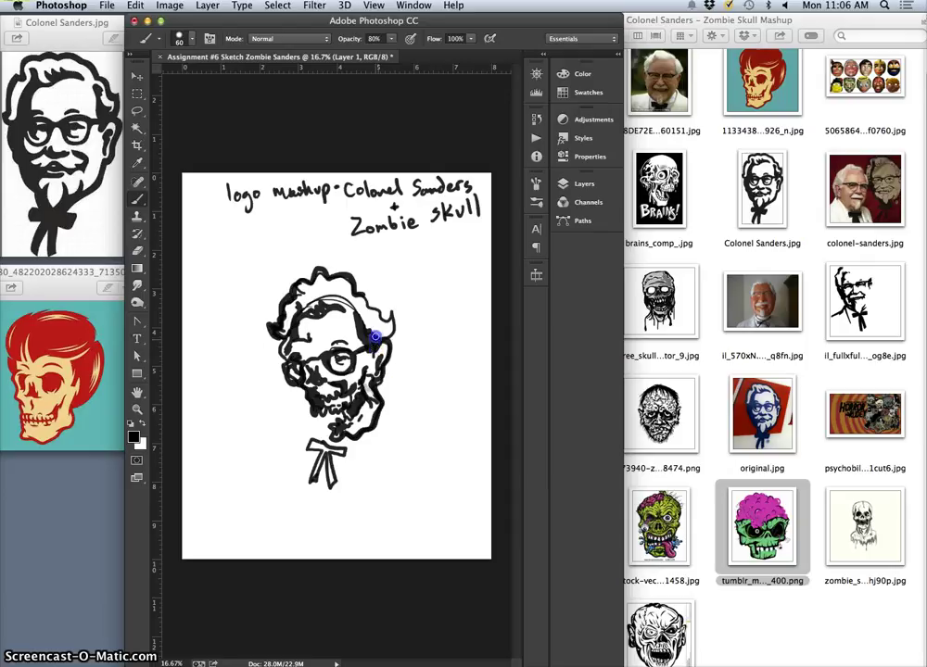
mouse_move(369, 342)
mouse_down()
mouse_move(372, 310)
mouse_move(357, 309)
mouse_move(362, 325)
mouse_up()
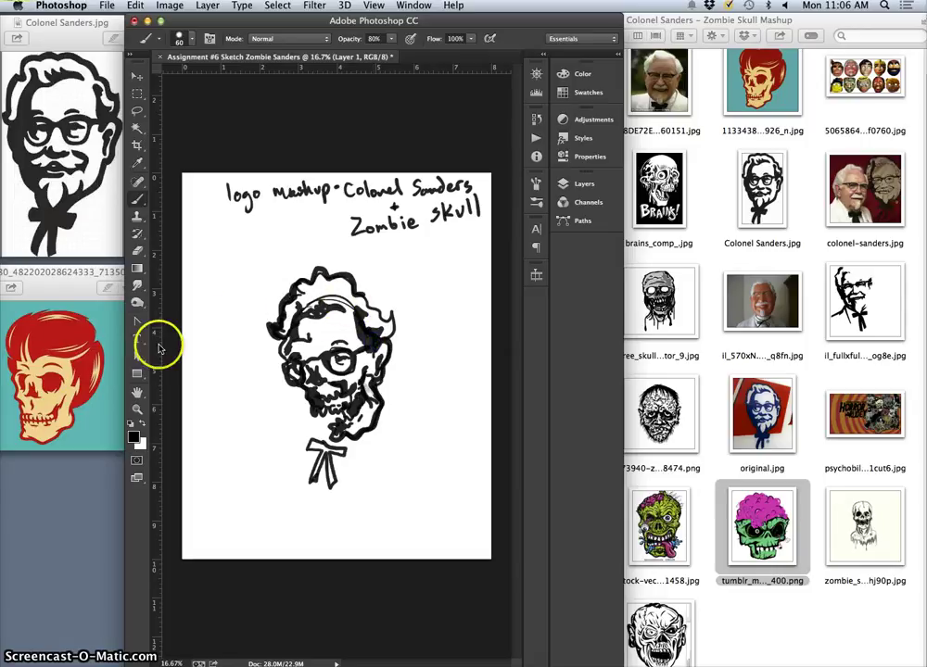
- Touch up the large head's hairline, try filling in the bow tie in black and undo the last tie stroke
drag(322, 305, 317, 308)
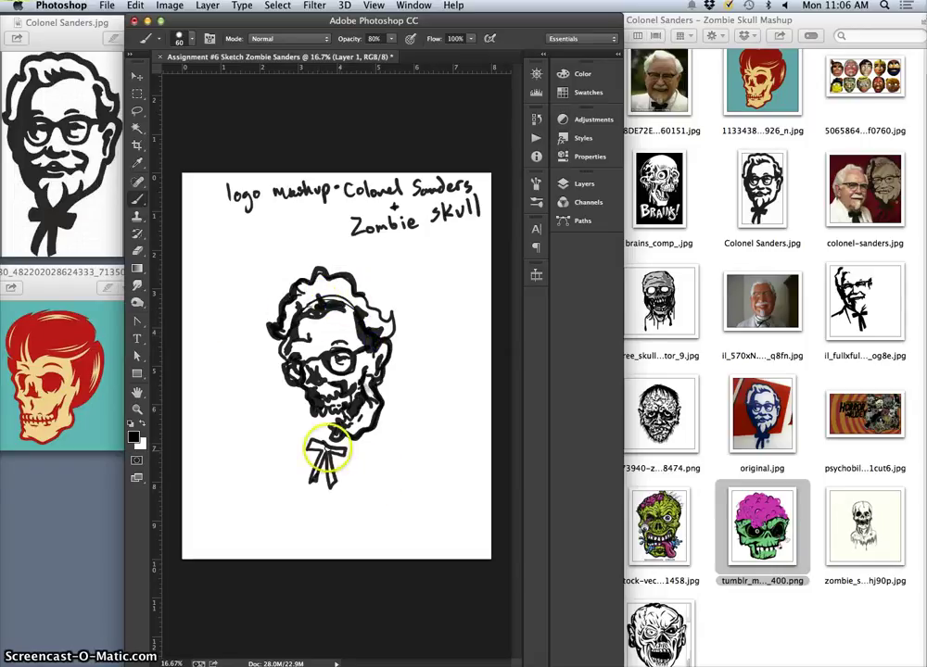
drag(317, 446, 328, 463)
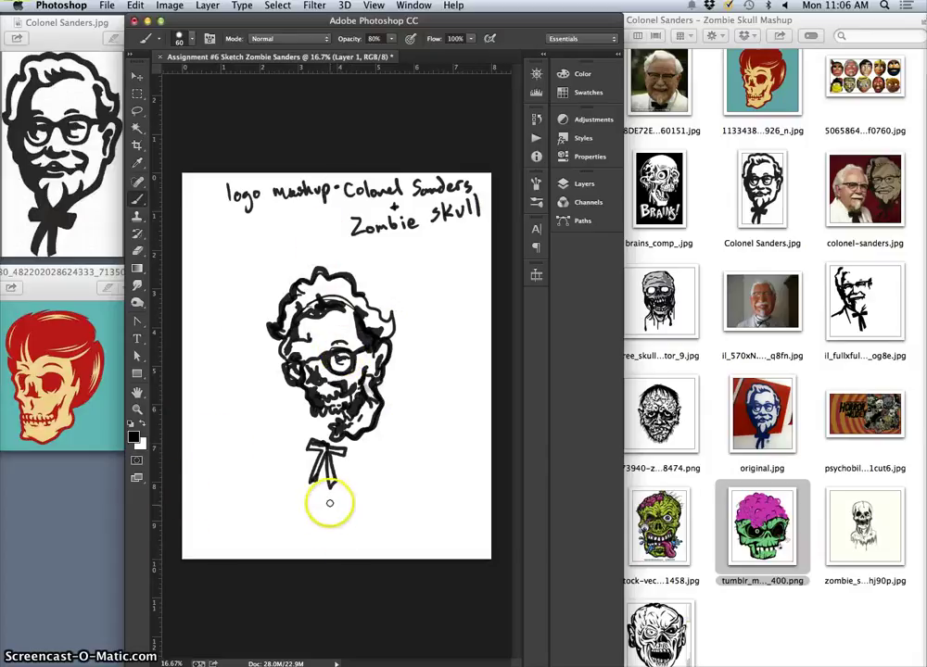
drag(337, 492, 334, 463)
key(ctrl+z)
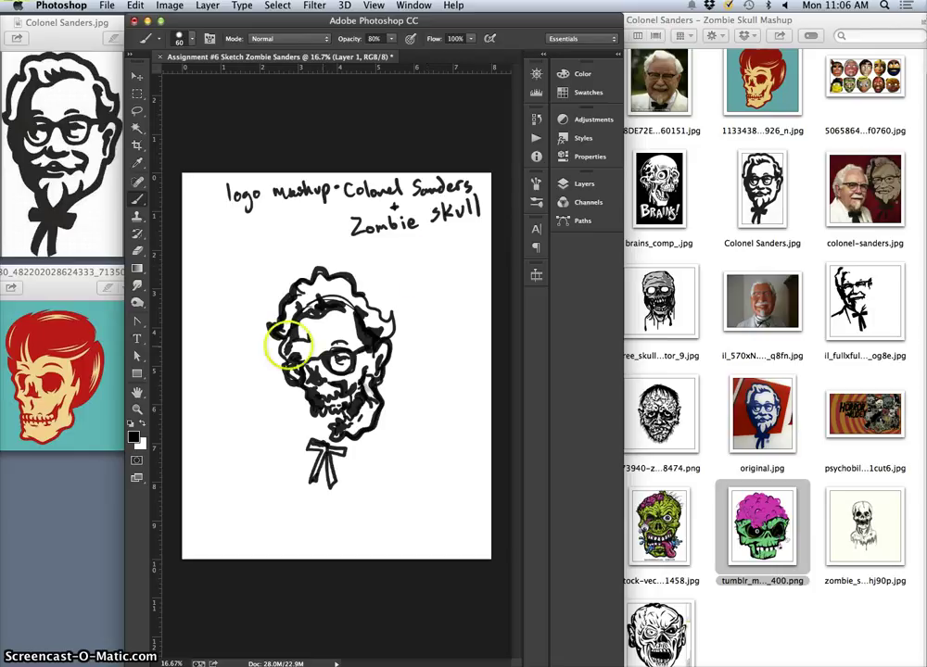
- Sketch a smaller, front-facing head beside the large one, with an oval outline, horizontal eye line, squarish glasses, nose and small bow tie
click(436, 258)
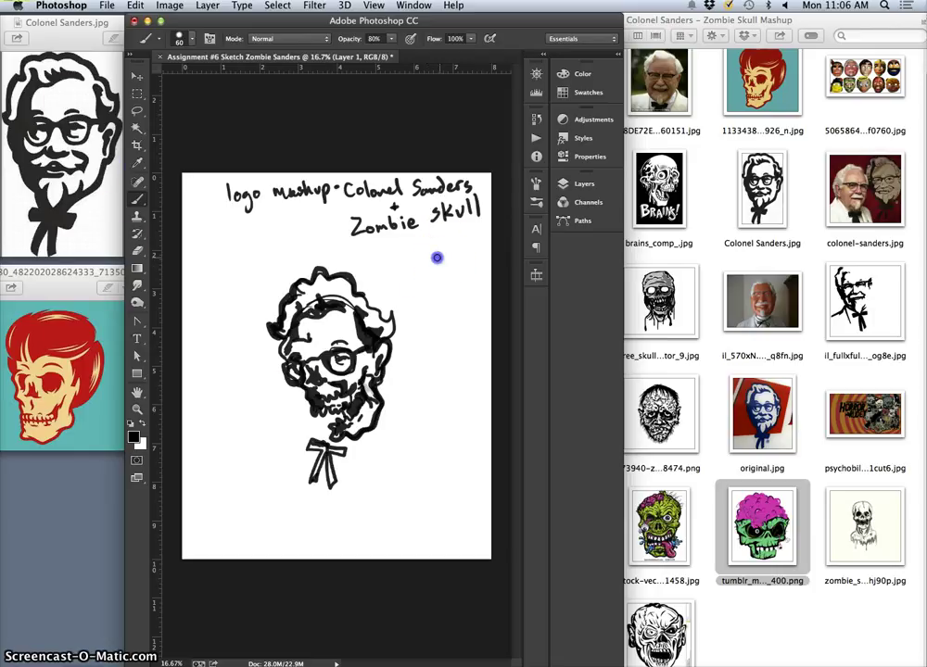
mouse_move(418, 262)
mouse_down()
mouse_move(451, 258)
mouse_move(468, 298)
mouse_up()
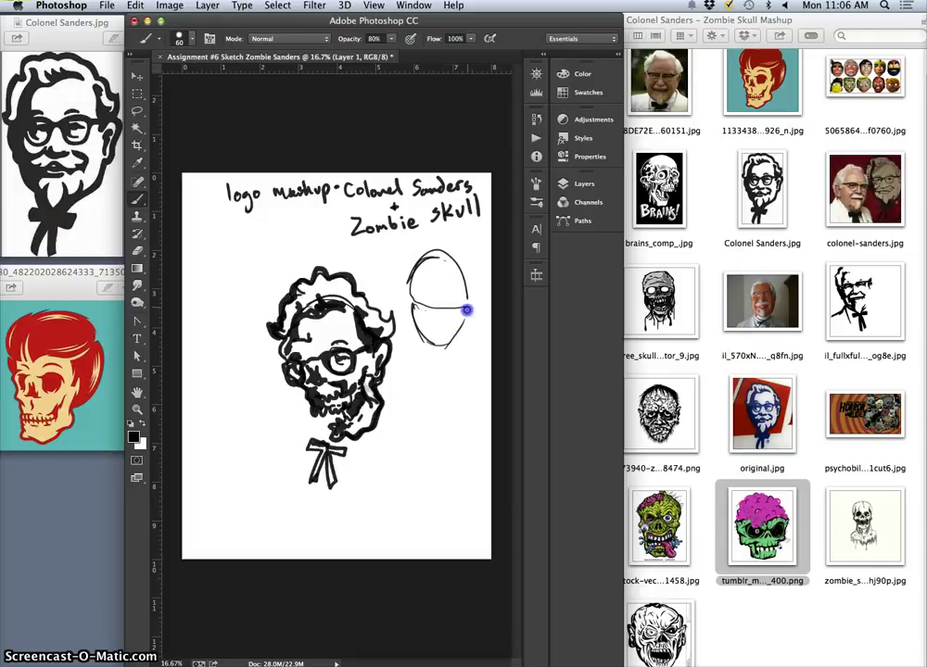
drag(444, 297, 457, 299)
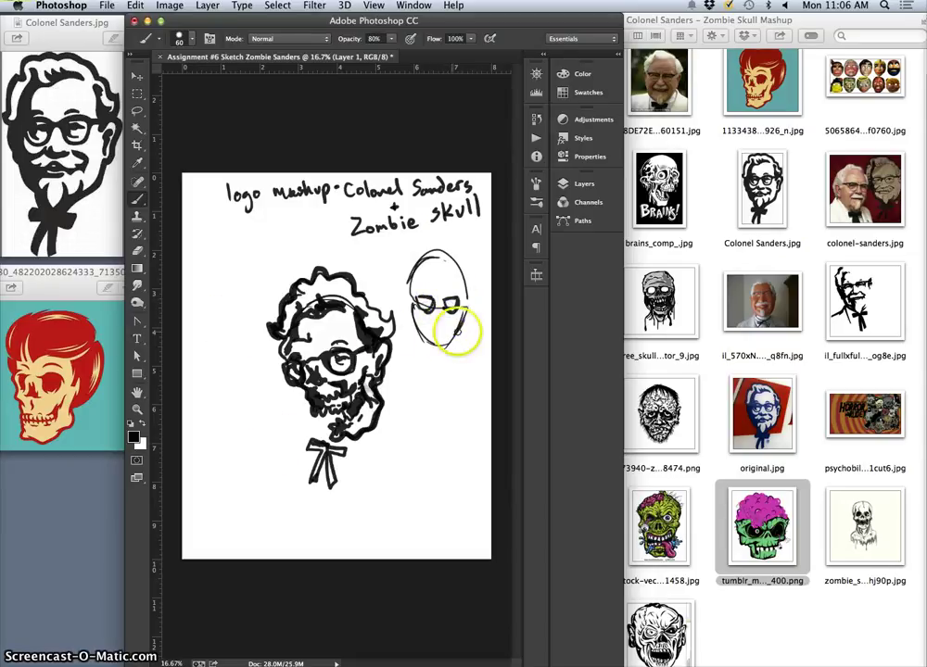
mouse_move(439, 317)
mouse_down()
mouse_move(443, 356)
mouse_move(434, 360)
mouse_up()
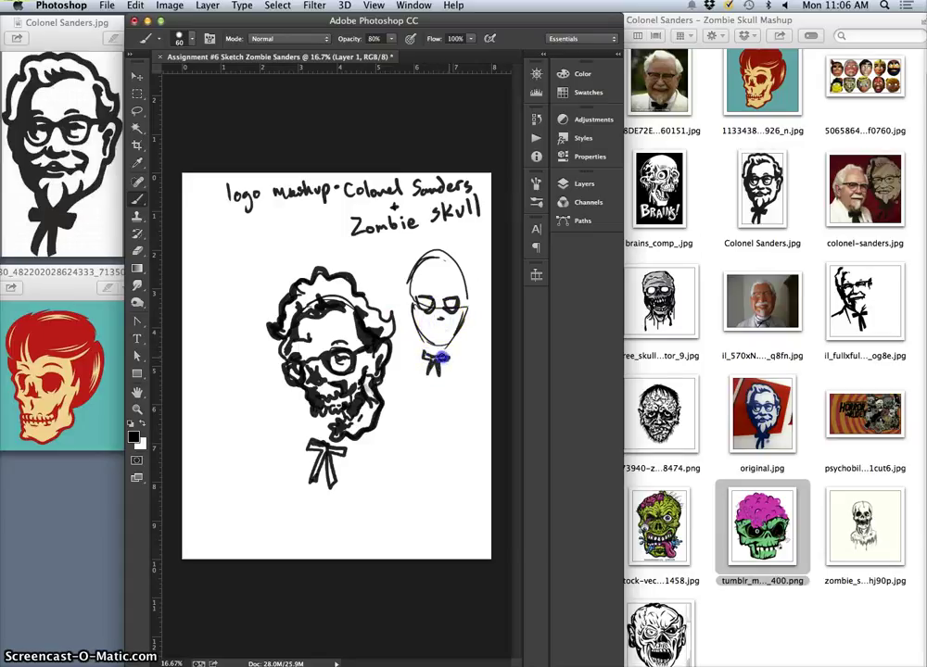
- Draw the small head's mustache and mouth, add a thick jagged jaw contour, and darken the nose and eye areas
drag(436, 318, 423, 341)
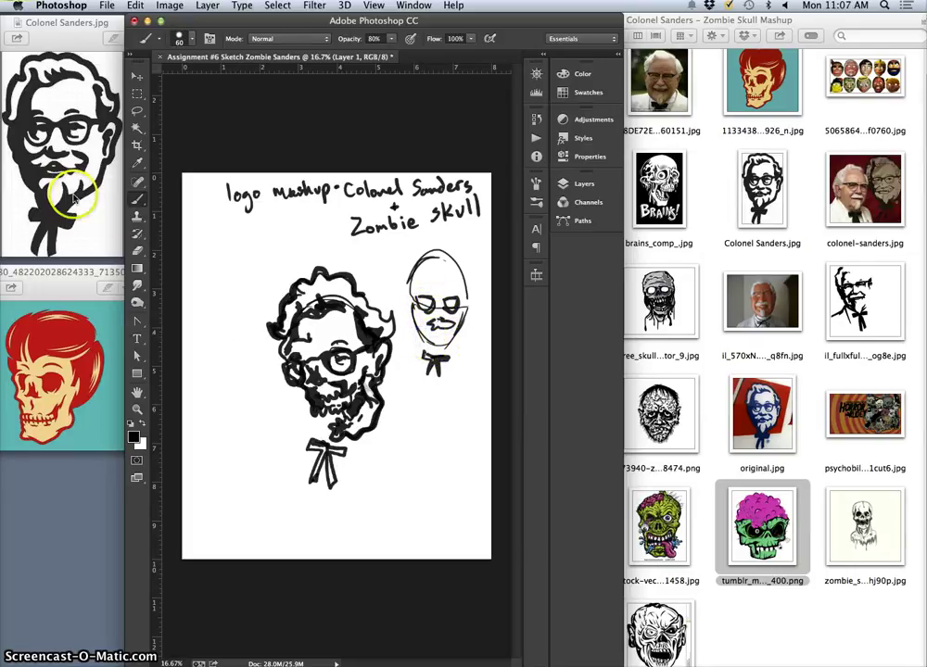
click(424, 345)
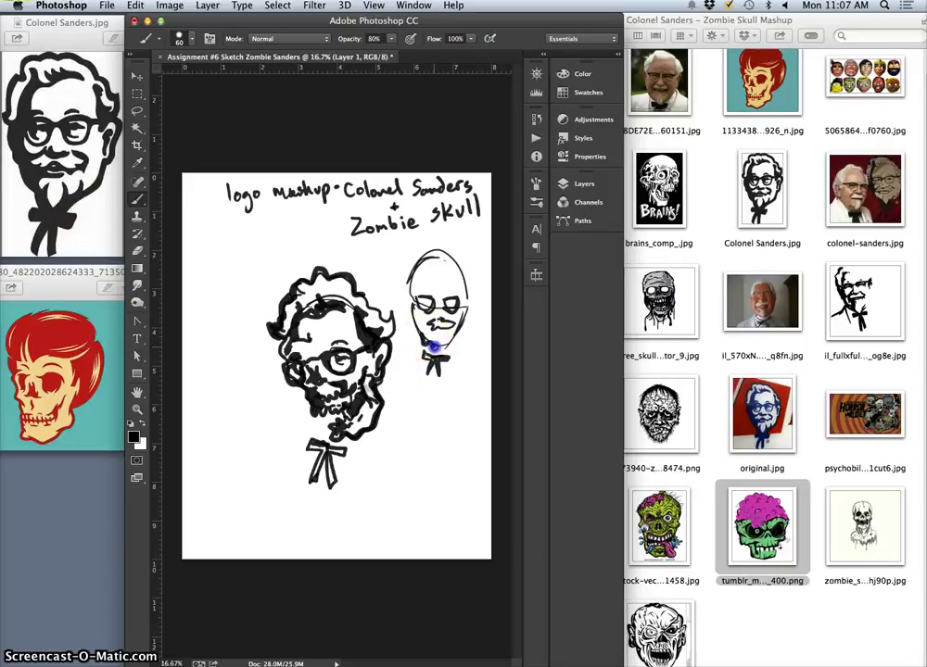
mouse_move(433, 345)
mouse_down()
mouse_move(459, 335)
mouse_move(427, 340)
mouse_move(459, 337)
mouse_move(459, 325)
mouse_move(459, 334)
mouse_move(422, 336)
mouse_up()
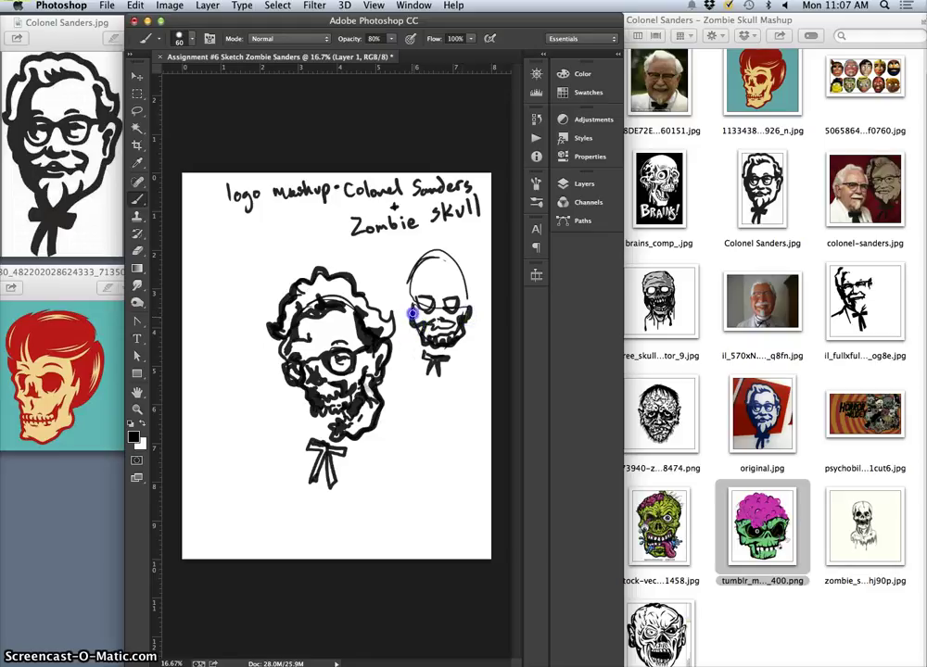
drag(437, 315, 439, 314)
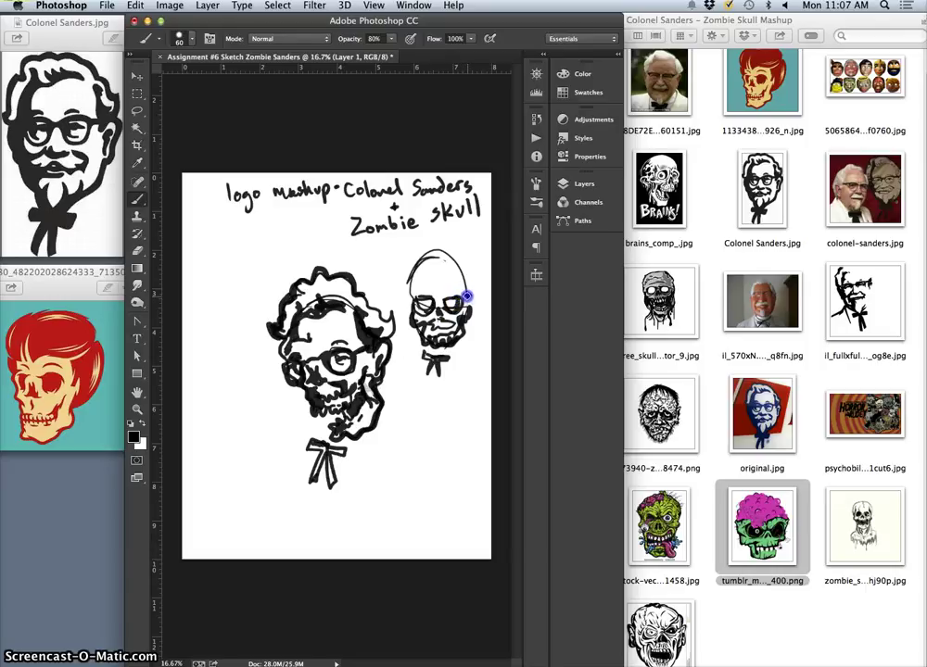
- Add wavy hair, brows and face shading to the small head, and draw a vertical centre line through it extending below the tie
mouse_move(466, 296)
mouse_down()
mouse_move(459, 261)
mouse_move(417, 256)
mouse_up()
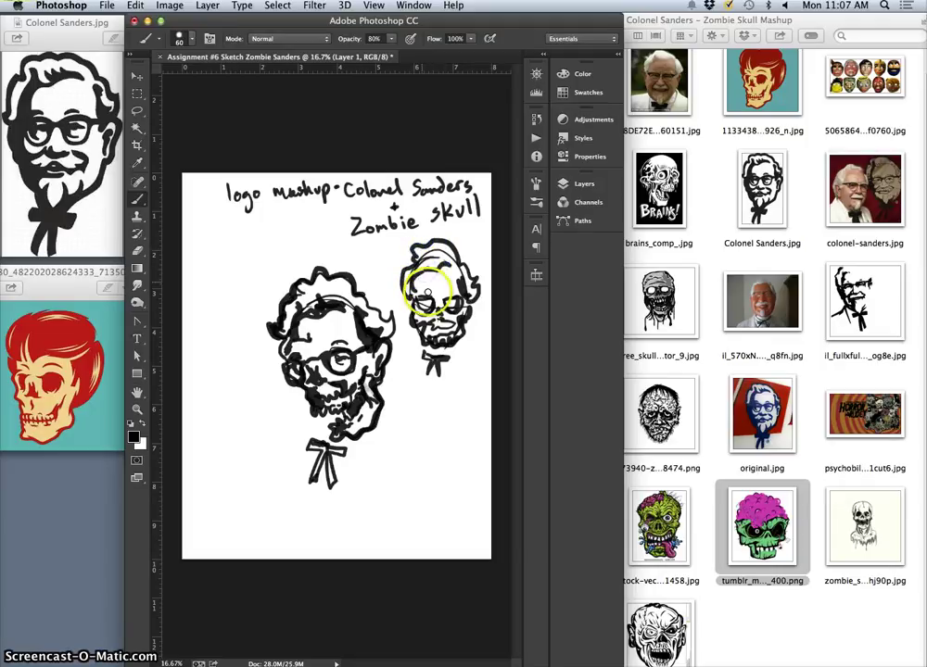
click(452, 295)
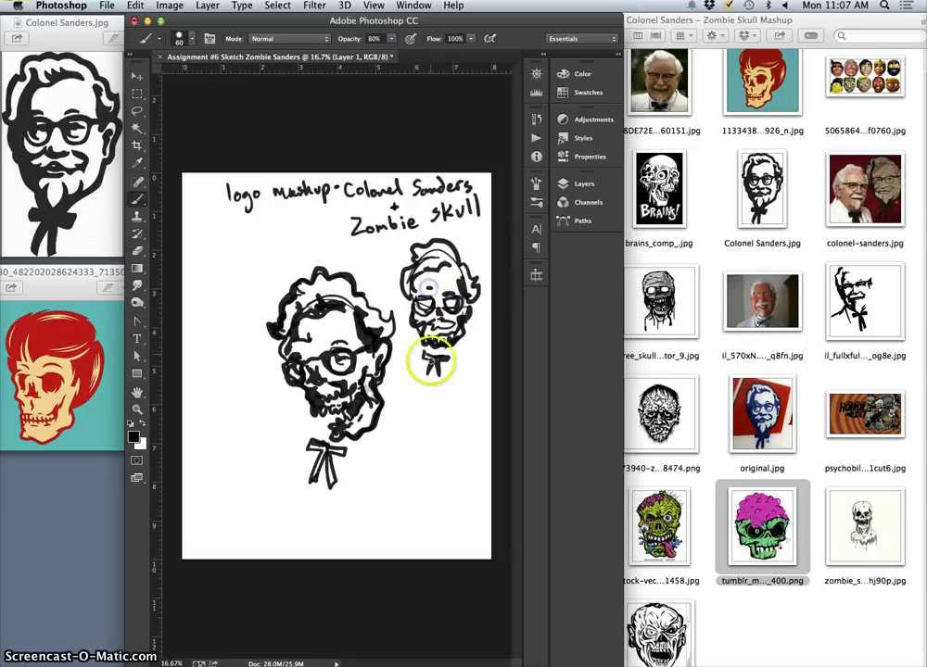
mouse_move(425, 314)
mouse_down()
mouse_move(444, 362)
mouse_move(436, 292)
mouse_move(453, 330)
mouse_up()
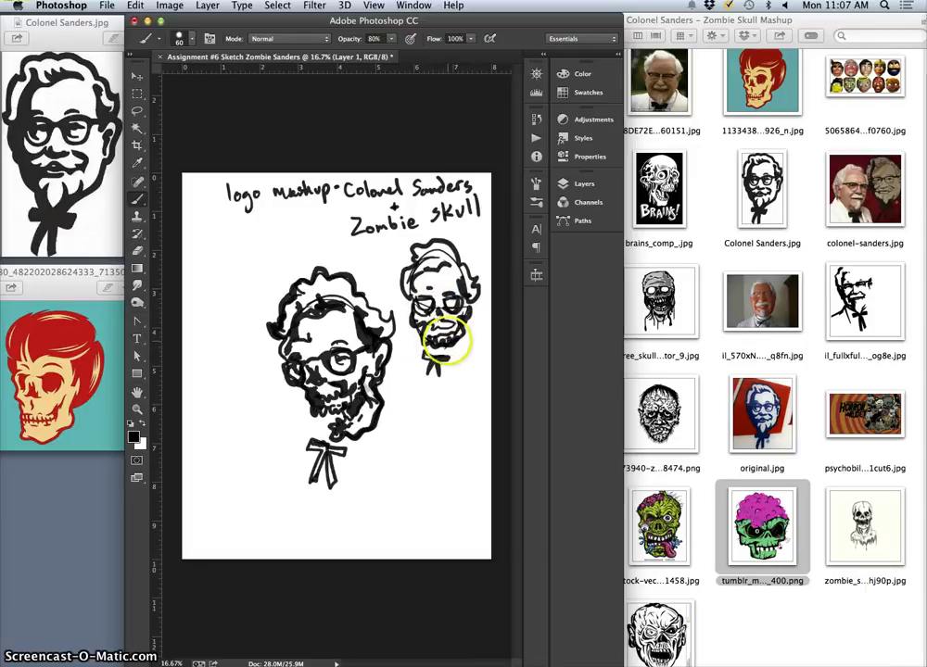
click(438, 286)
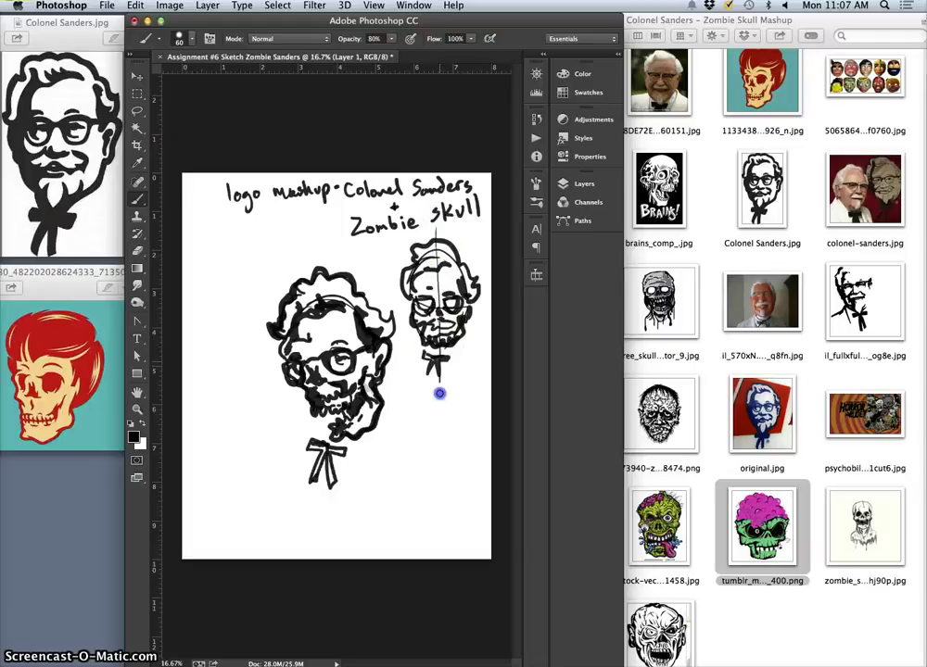
drag(440, 393, 439, 412)
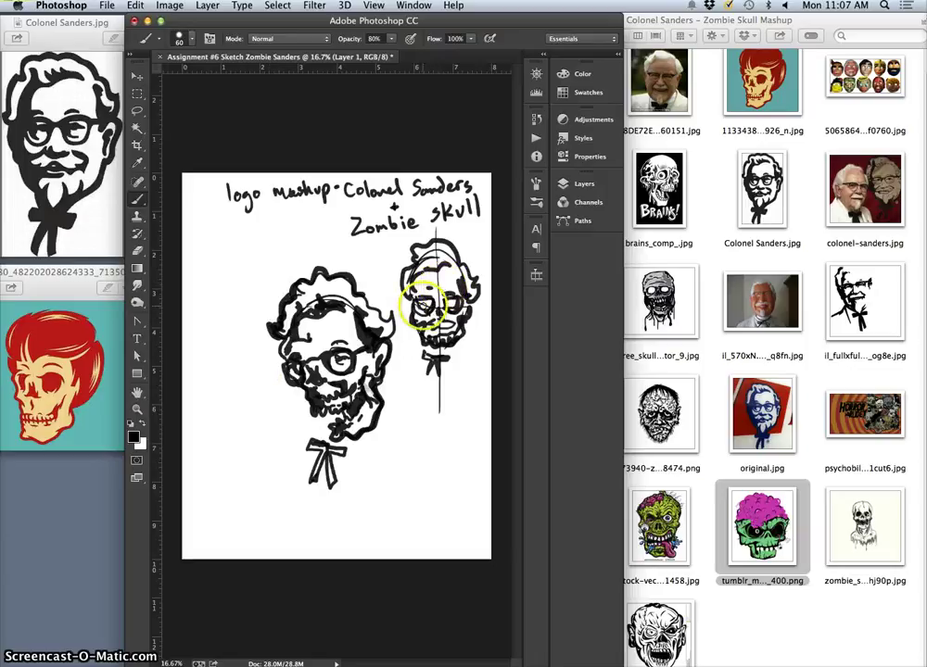
- Create a new layer above the sketch with the default name and settings
click(207, 5)
mouse_move(246, 20)
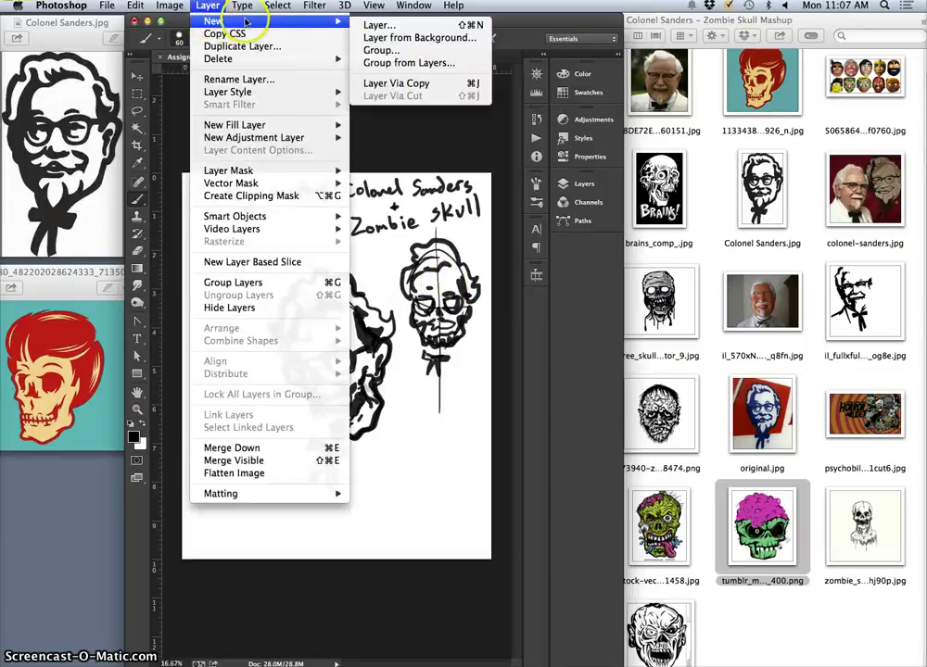
click(379, 26)
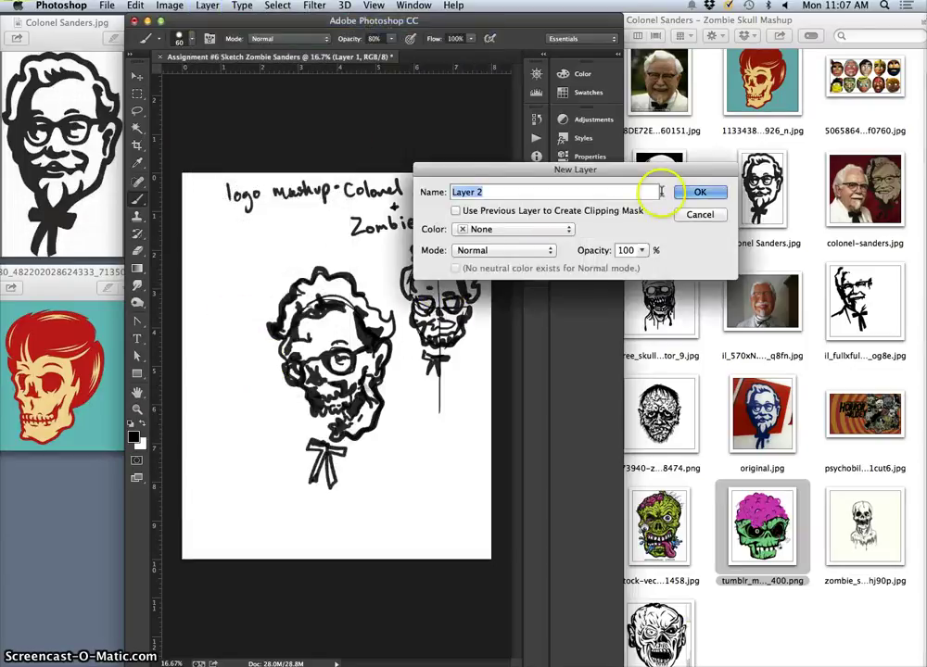
click(697, 192)
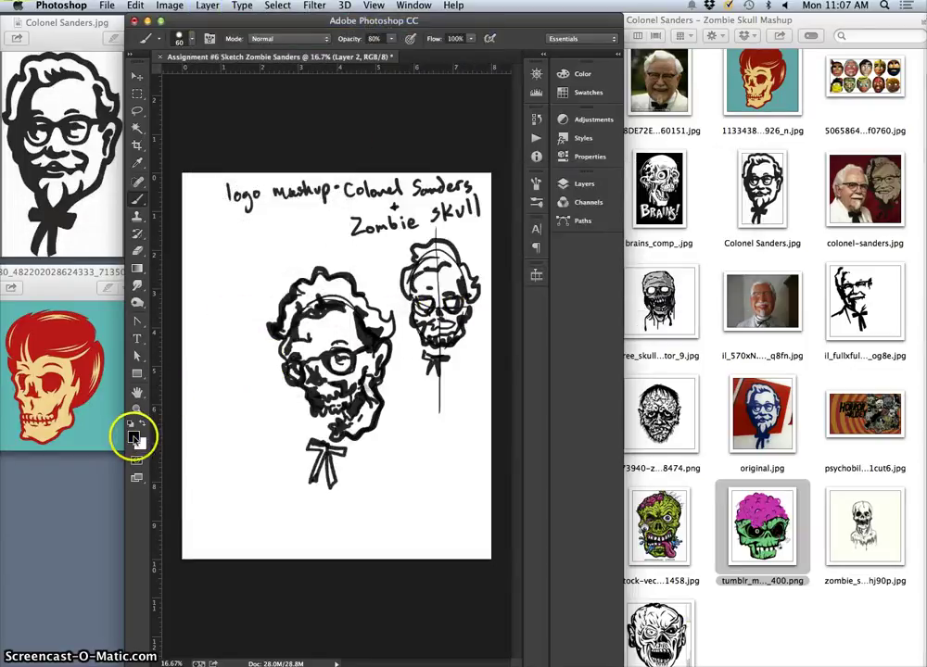
- Change the foreground color from black to bright red for the brush
click(134, 436)
click(623, 307)
click(787, 298)
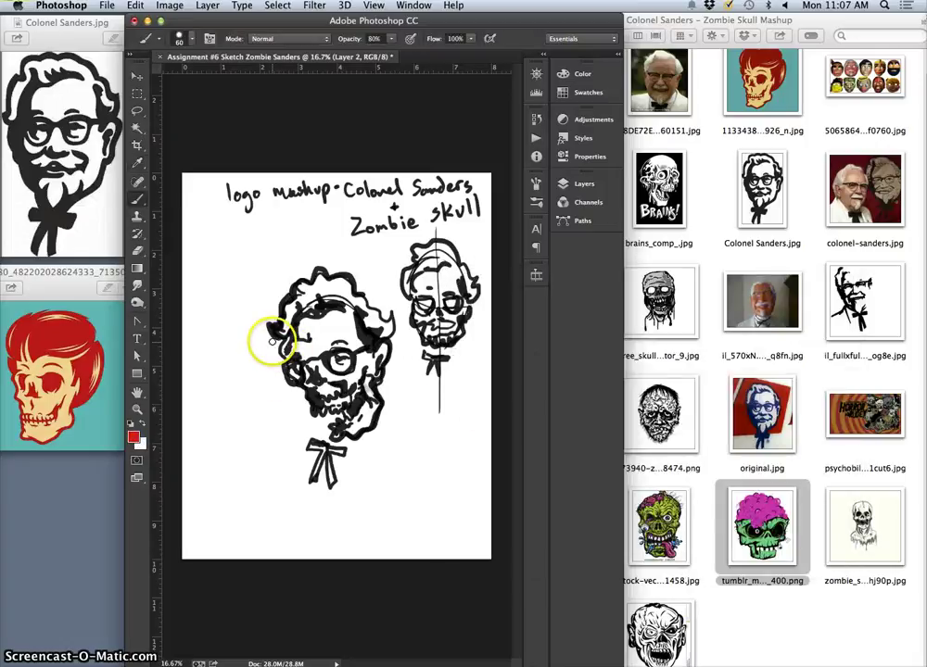
- Outline a standing figure in red with one arm reaching across the large head's jaw, and mark the small head with a red asterisk
drag(272, 341, 275, 339)
drag(280, 353, 288, 362)
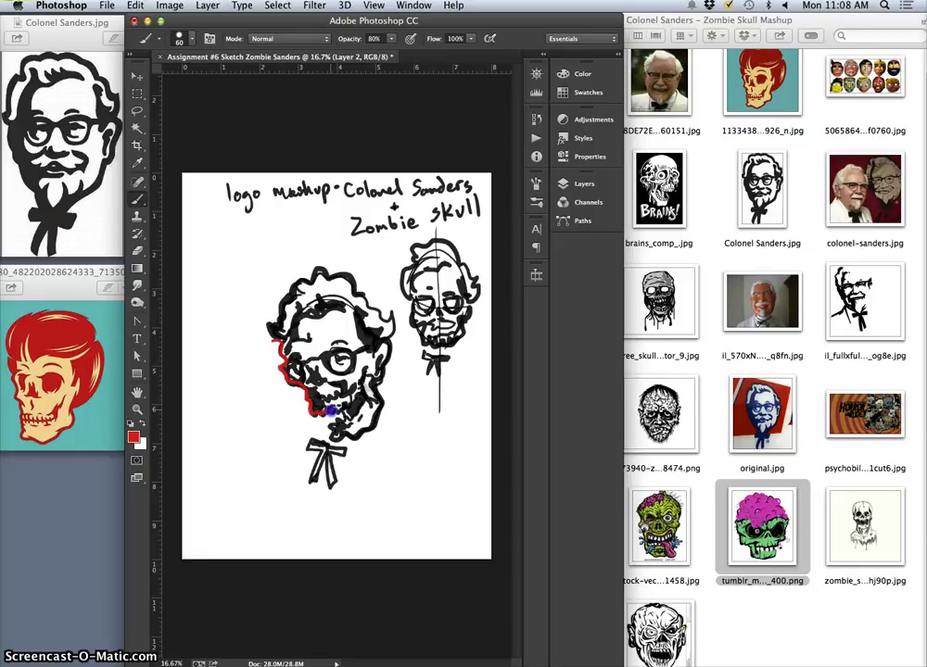
drag(331, 409, 347, 408)
drag(328, 499, 329, 509)
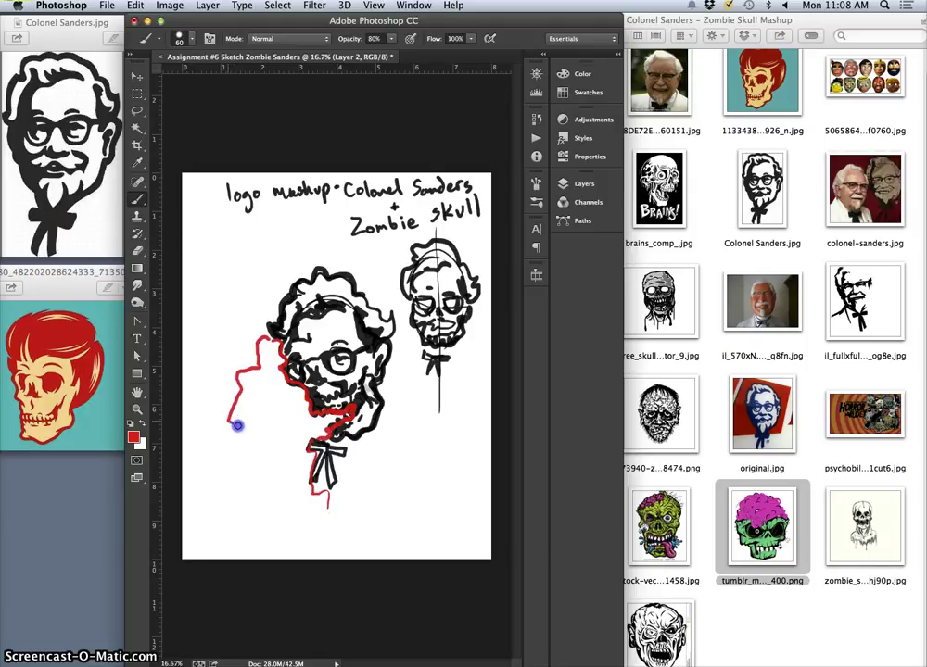
drag(237, 425, 246, 413)
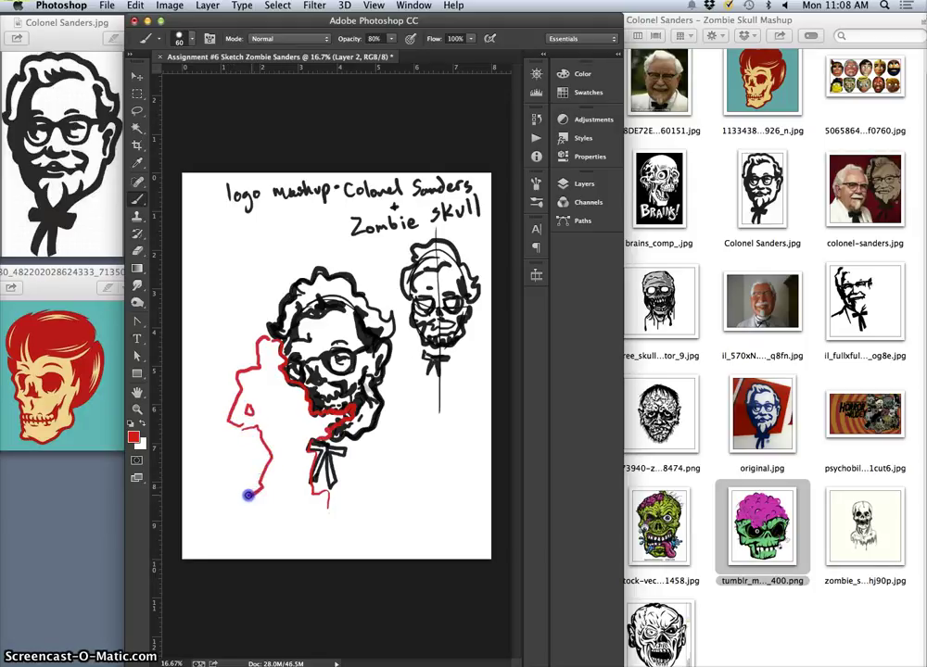
drag(266, 520, 279, 522)
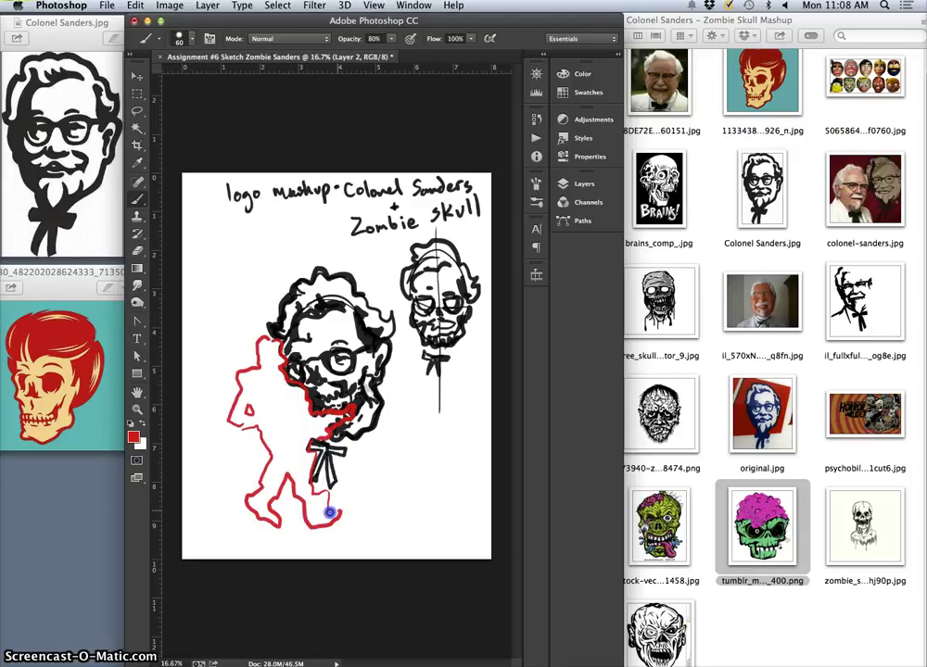
mouse_move(297, 431)
mouse_down()
mouse_move(294, 403)
mouse_move(325, 425)
mouse_move(350, 400)
mouse_up()
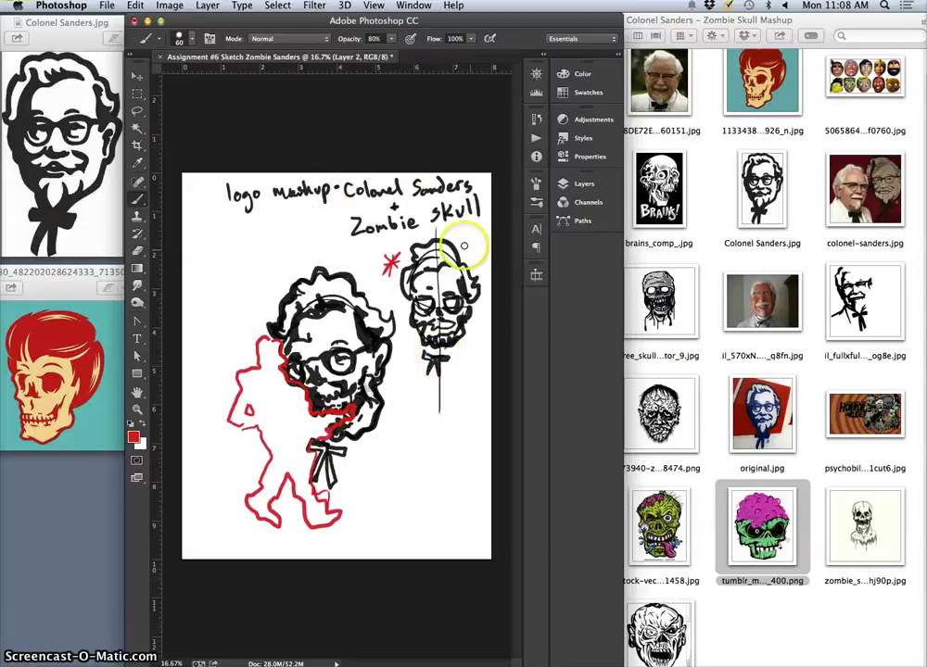
- Widen the canvas to 16 inches, anchored at the middle left so the extra space is added on the right
click(170, 6)
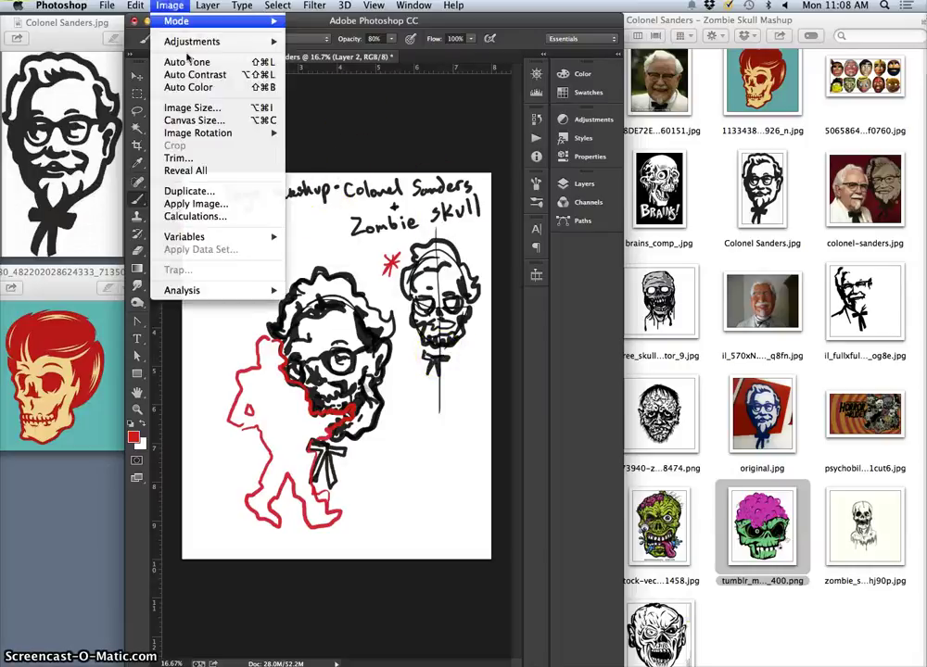
click(194, 122)
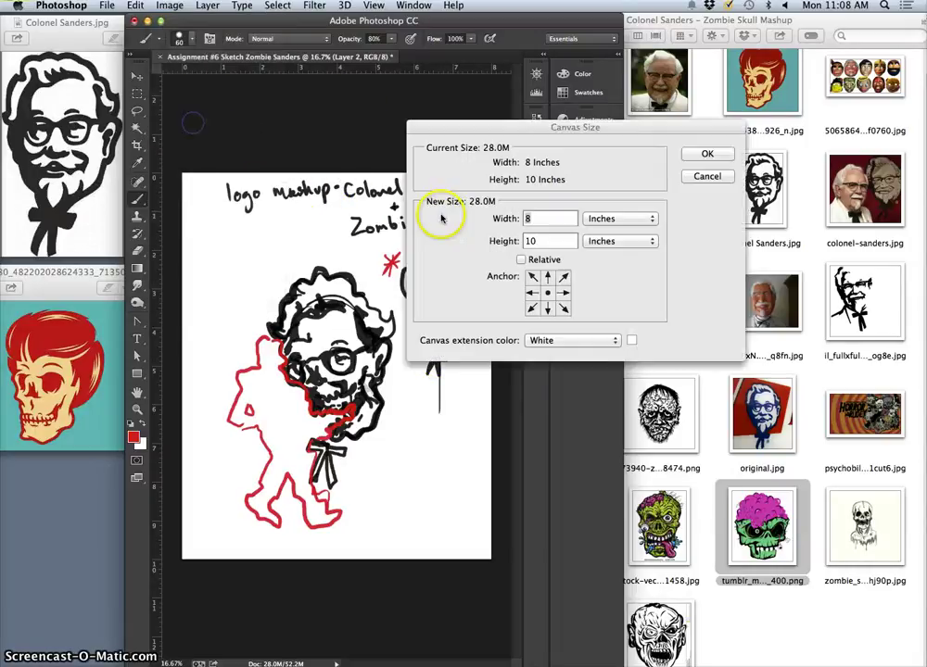
click(532, 293)
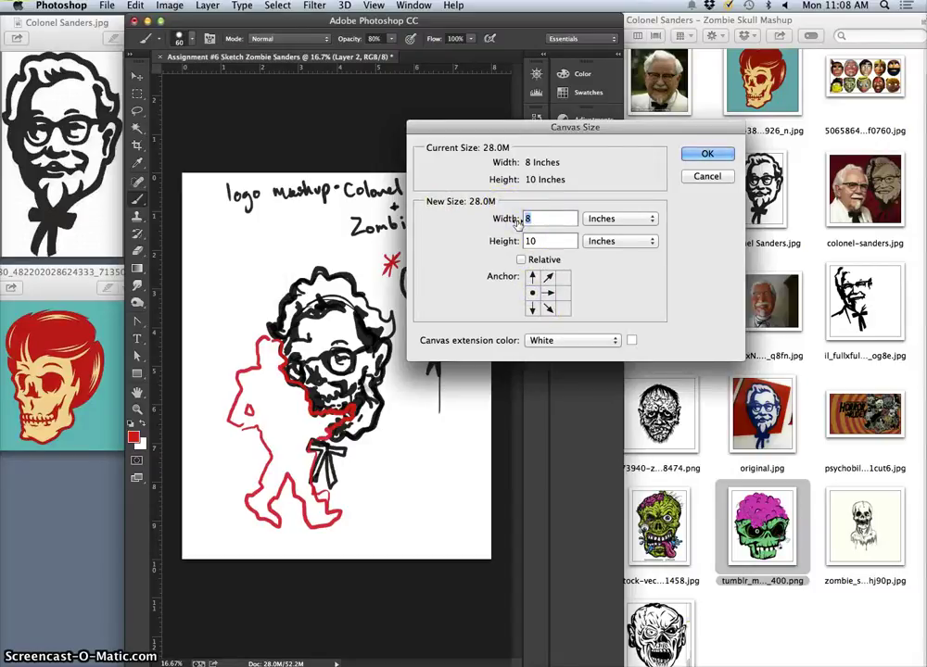
text(16)
click(706, 154)
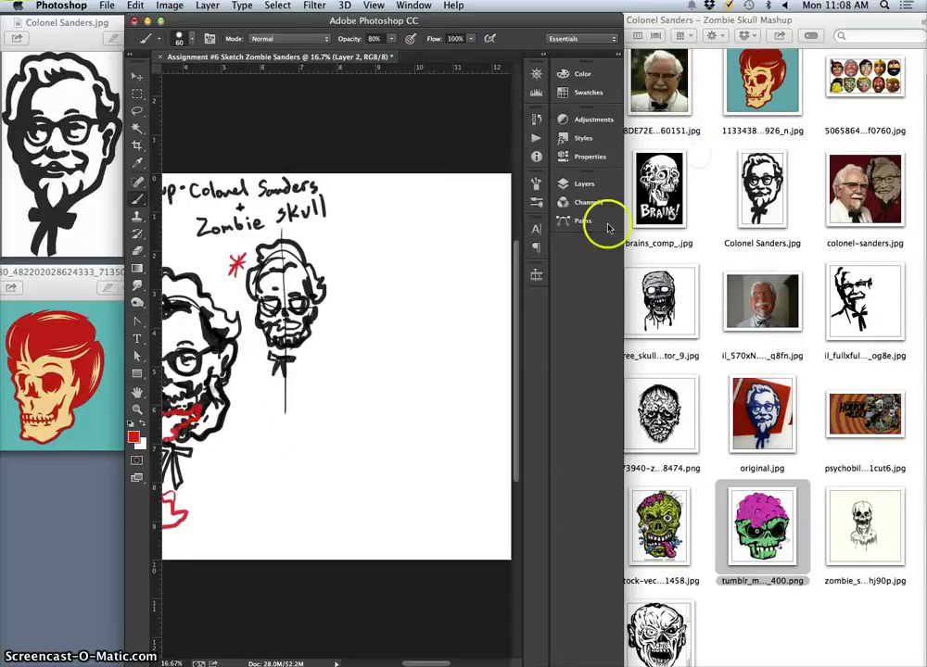
- Place Colonel Sanders.jpg from the reference folder on the blank area beside the small head, enlarge it and commit the placement
click(71, 46)
drag(762, 190, 455, 240)
mouse_move(364, 344)
mouse_down()
mouse_move(419, 322)
mouse_move(458, 290)
mouse_move(432, 290)
mouse_up()
scroll(430, 380, right, 5)
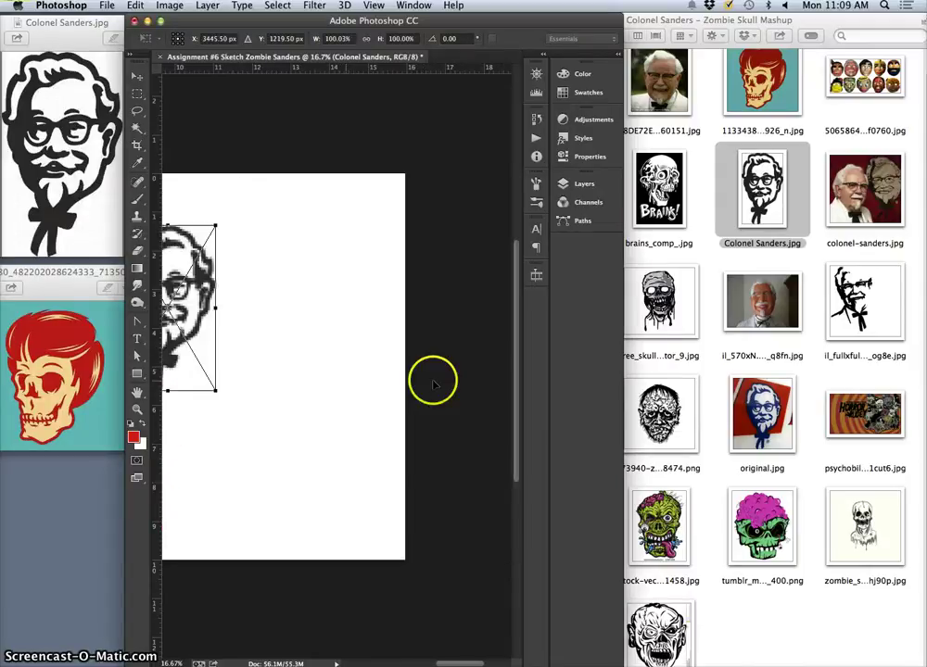
scroll(432, 380, left, 2)
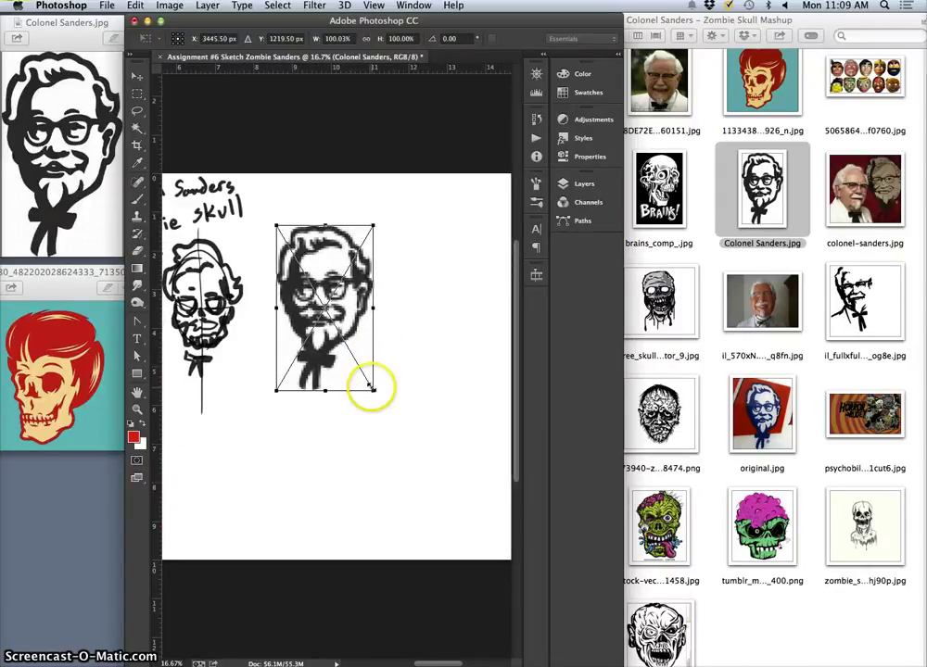
drag(372, 390, 441, 433)
drag(383, 343, 425, 338)
key(Return)
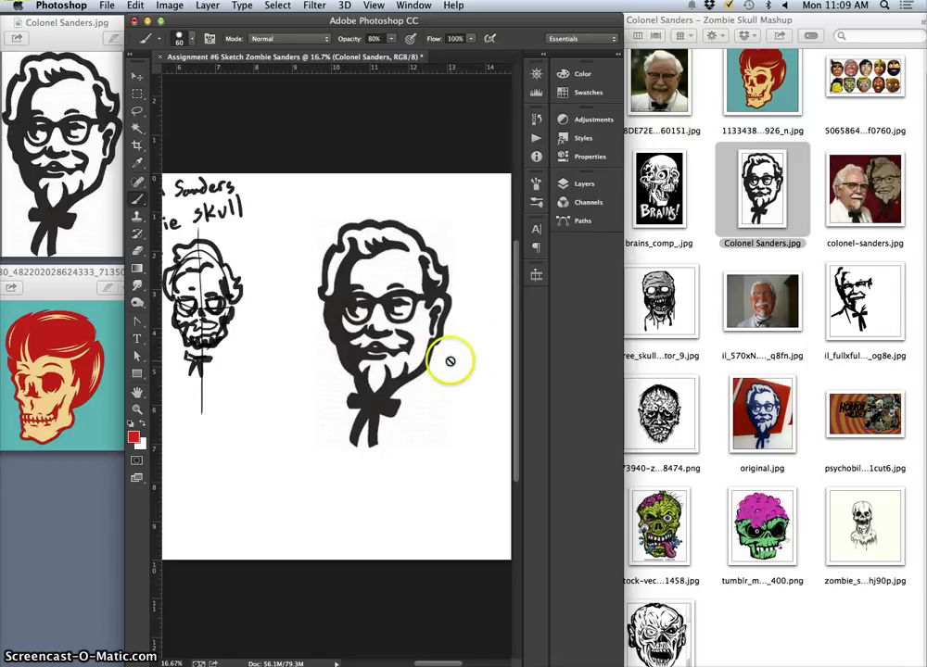
- Rasterize the placed Colonel Sanders layer
click(576, 182)
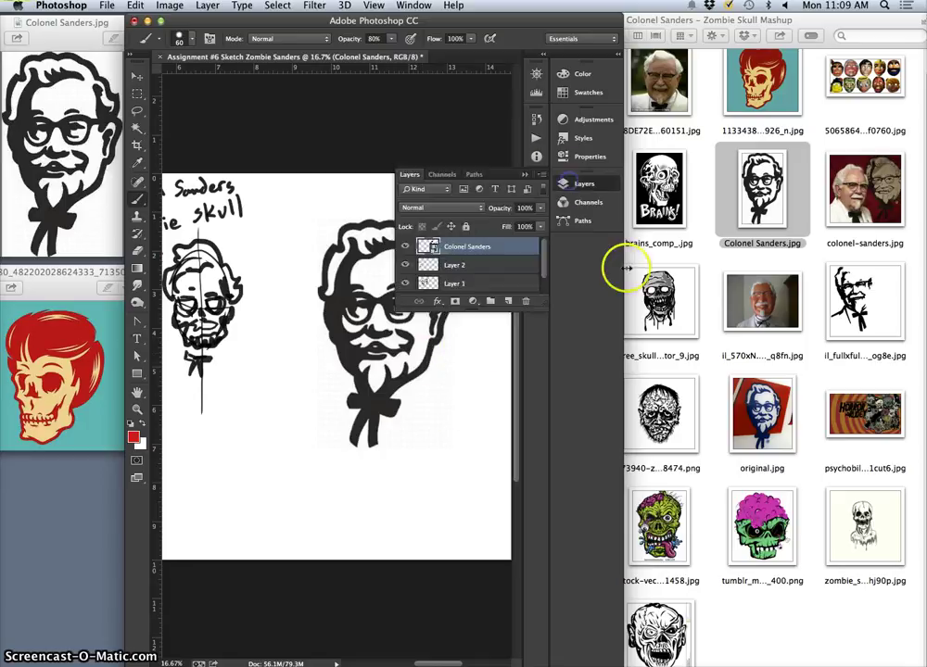
right_click(502, 245)
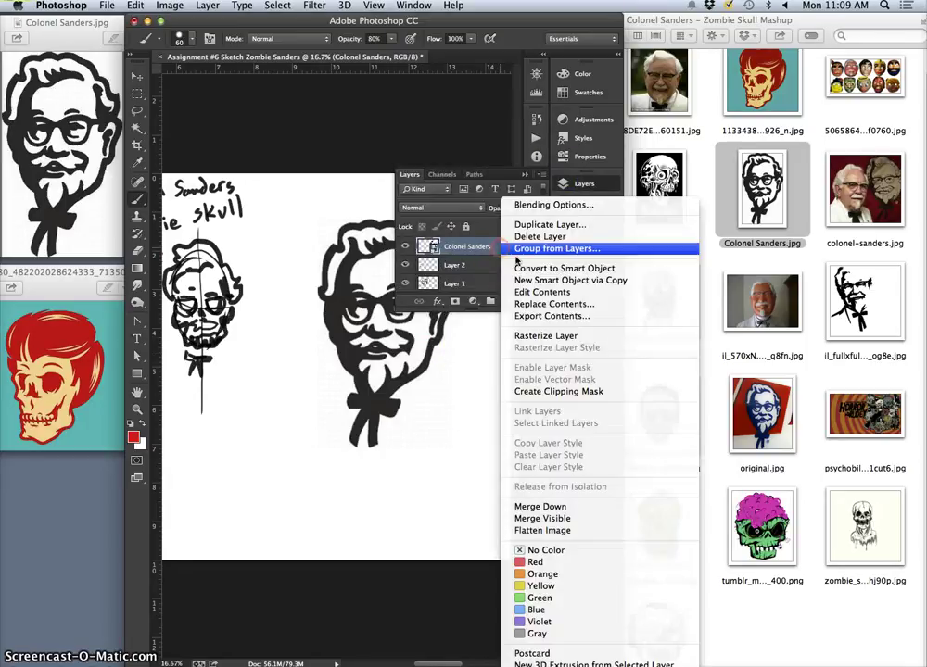
click(545, 337)
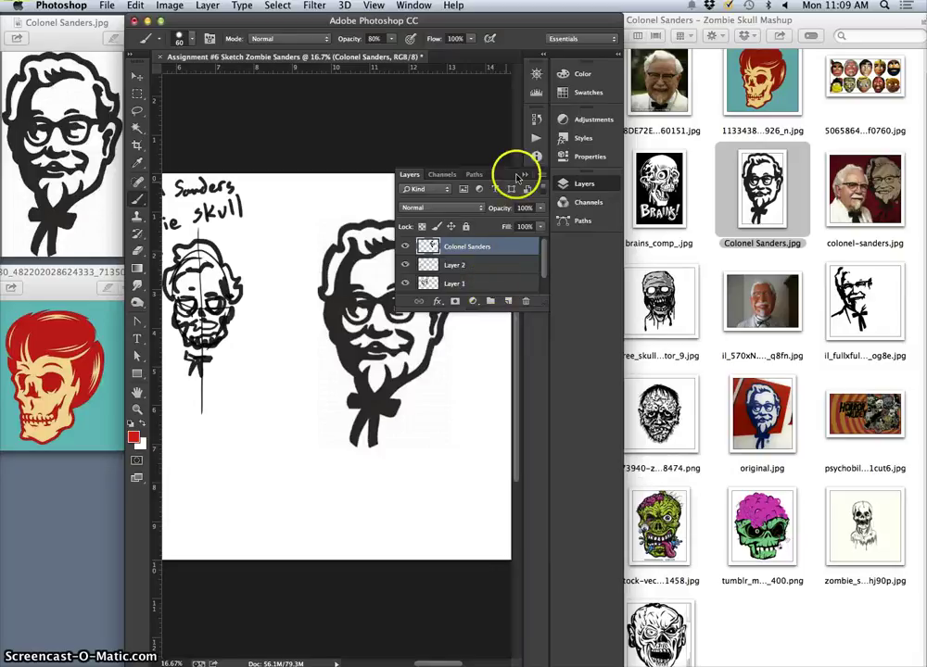
- Place free_skull-vector_9.jpg from the reference folder onto the canvas over the Colonel Sanders logo and commit the placement
click(525, 176)
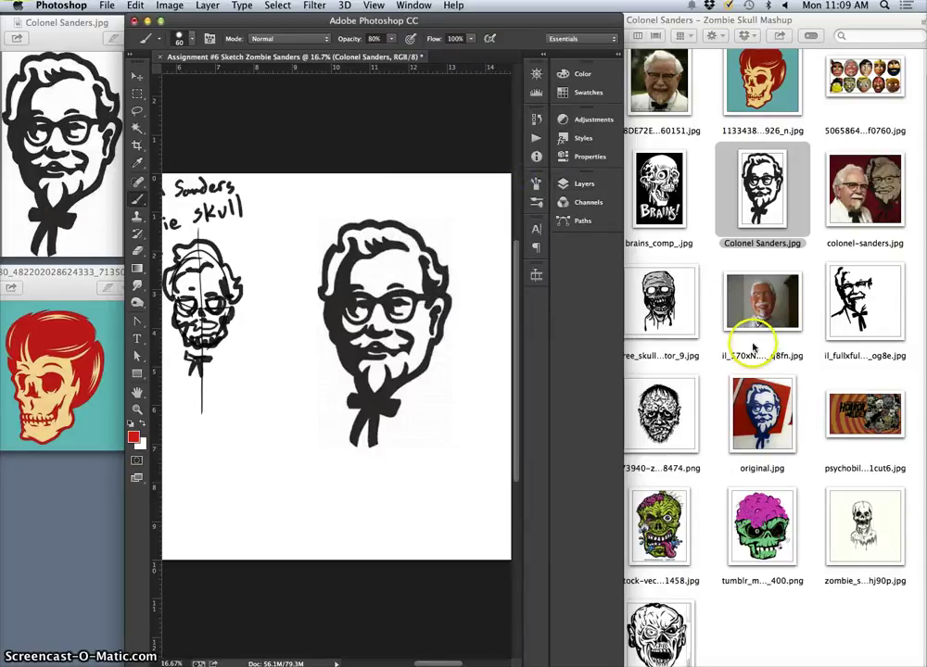
scroll(751, 347, down, 1)
scroll(753, 348, down, 1)
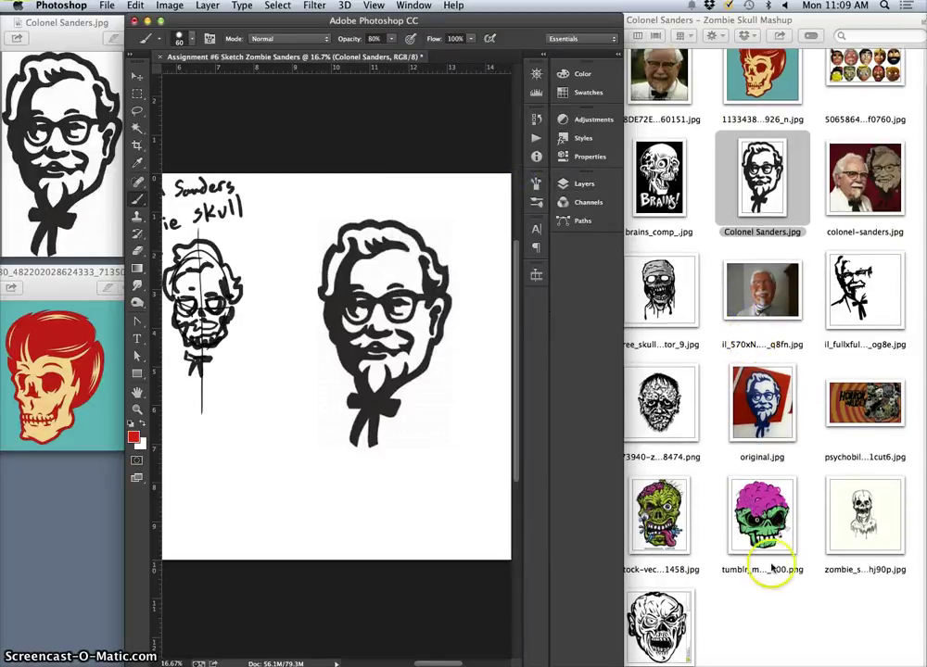
click(760, 632)
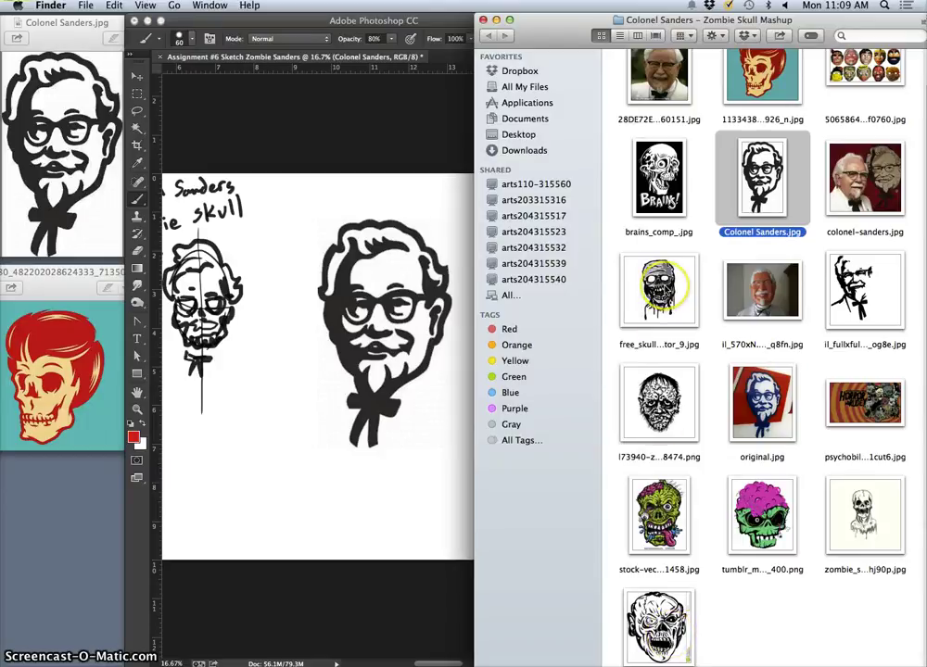
click(661, 285)
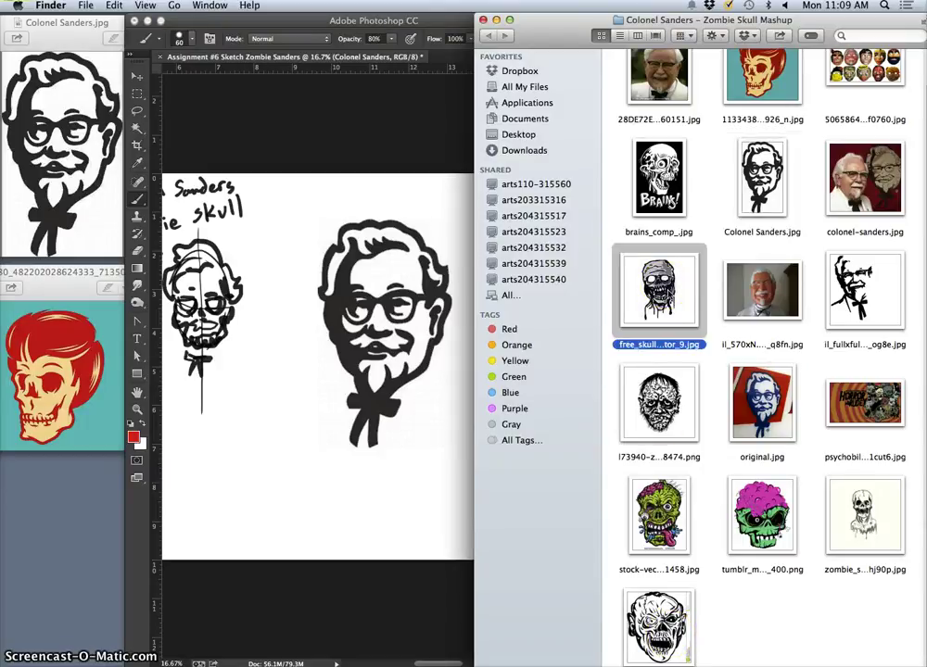
drag(659, 289, 437, 384)
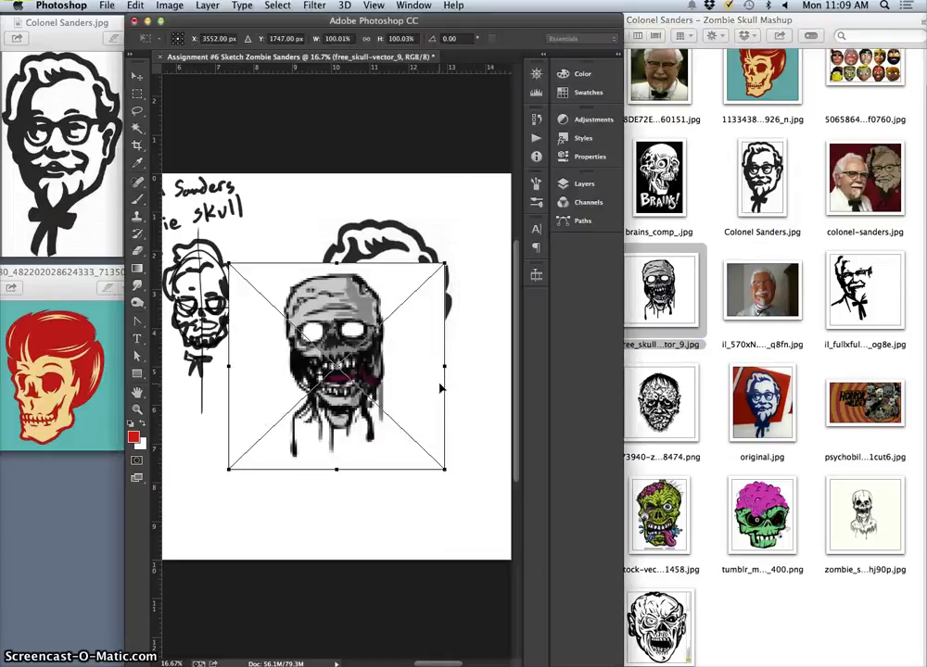
key(Return)
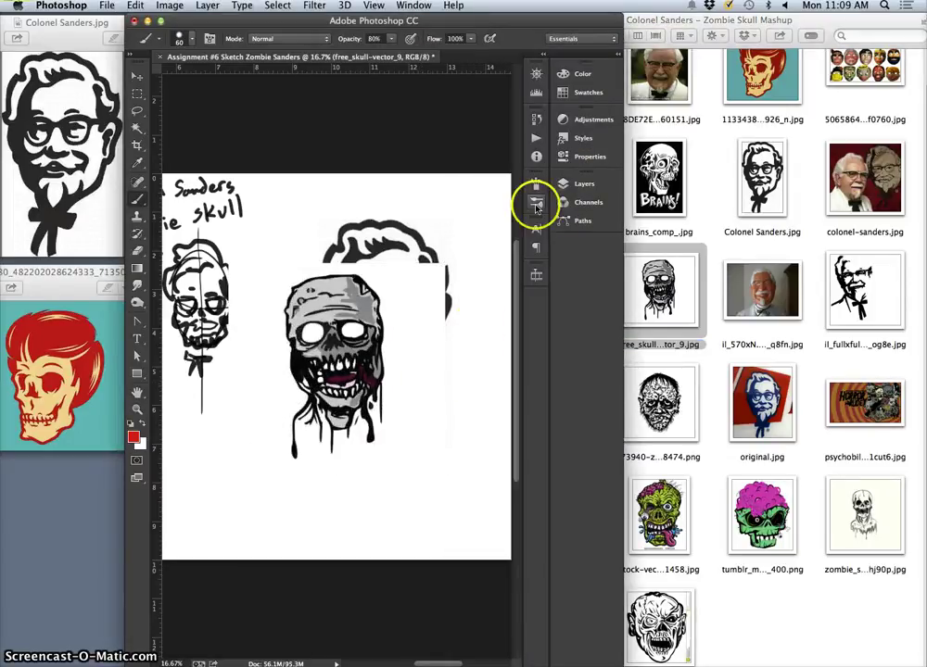
- Set the free_skull-vector_9 layer's blend mode to Multiply and rasterize the layer
click(578, 185)
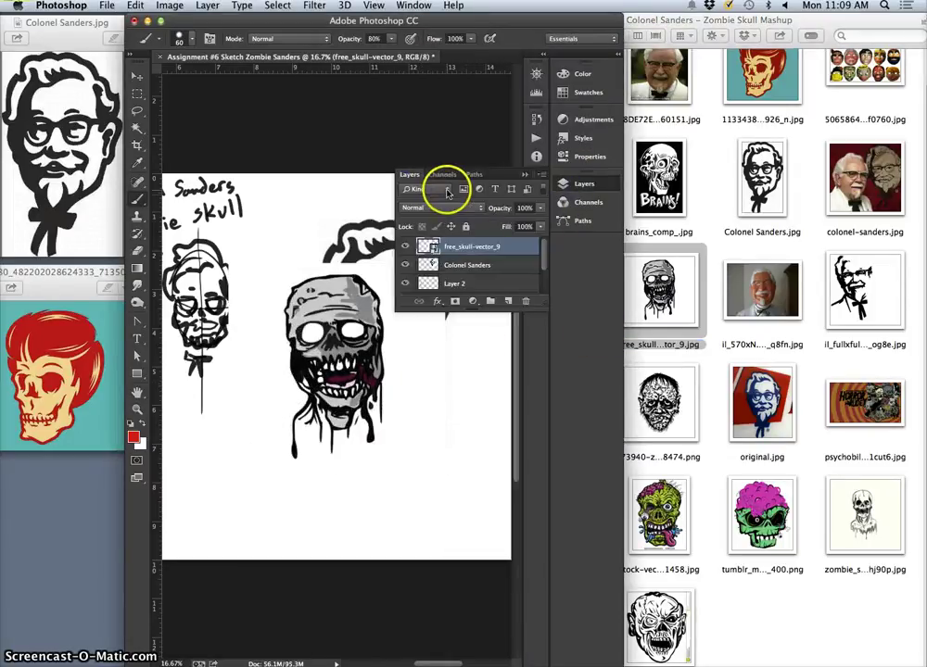
click(444, 208)
click(445, 240)
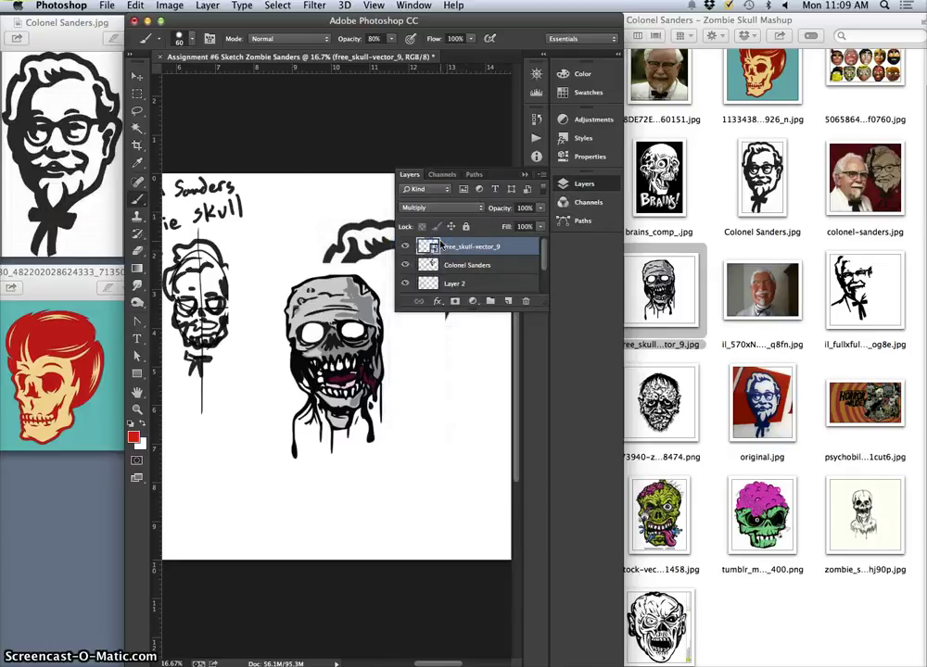
right_click(513, 245)
click(558, 336)
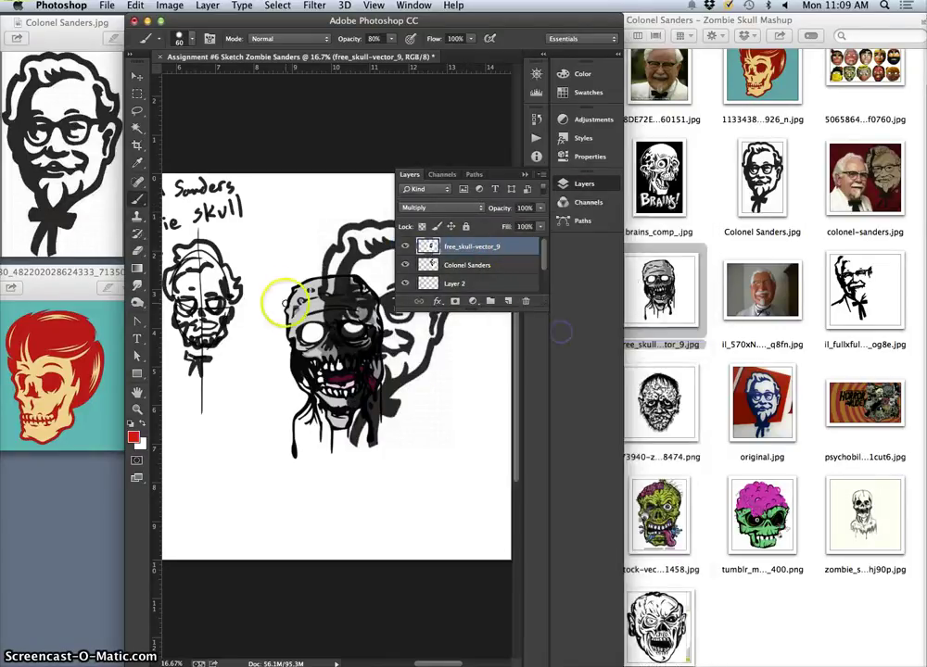
- Move the zombie skull onto the Colonel's face so the two heads overlap
click(138, 80)
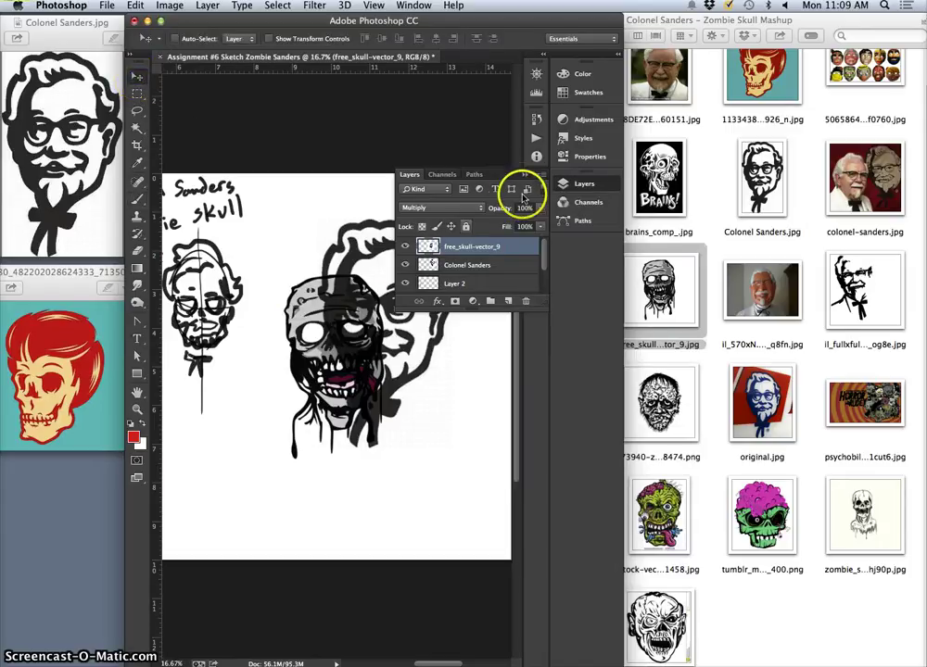
click(524, 175)
drag(315, 302, 350, 273)
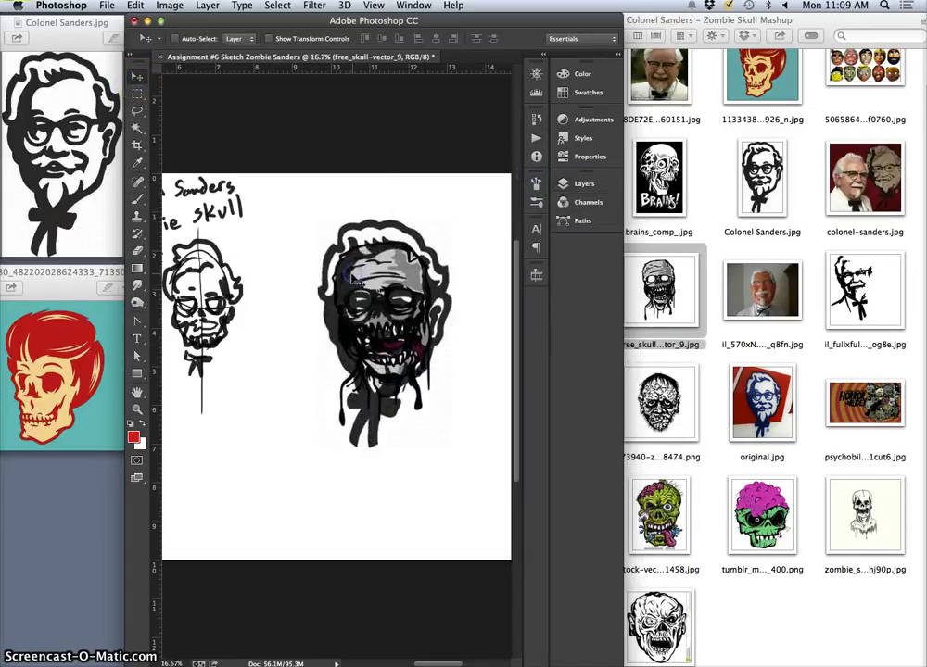
- Scale the skull to about 107%, rotate it 4.22 degrees, line its eyes up with the Colonel's glasses, and commit the transform
key(ctrl+t)
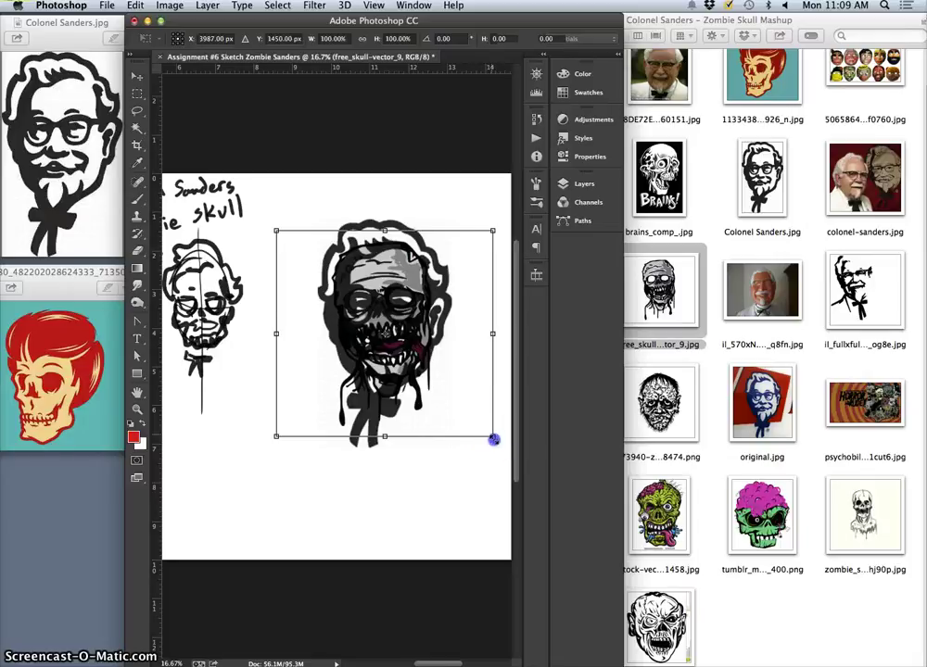
drag(494, 440, 305, 385)
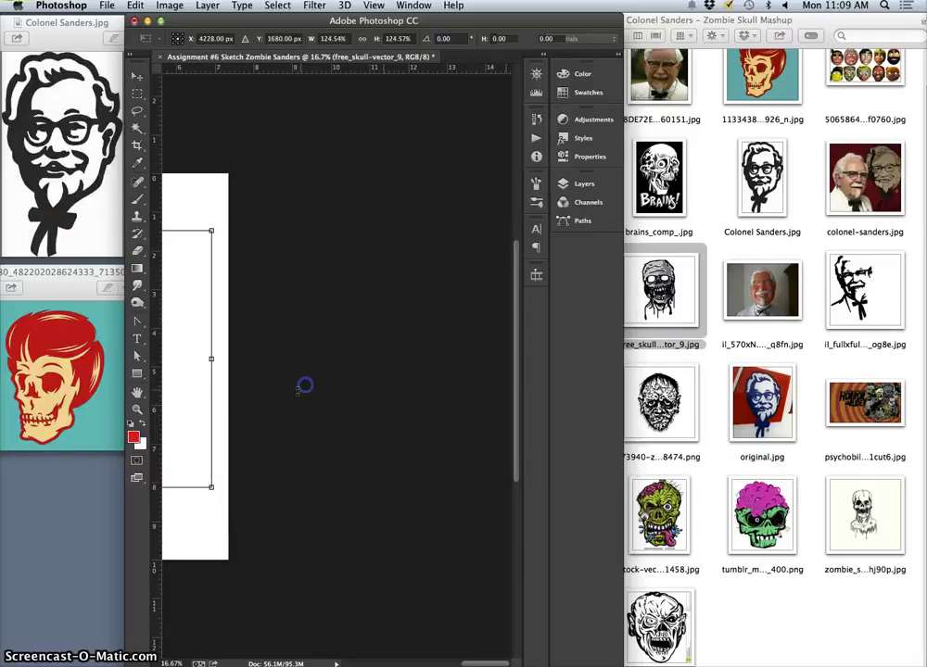
scroll(295, 394, left, 6)
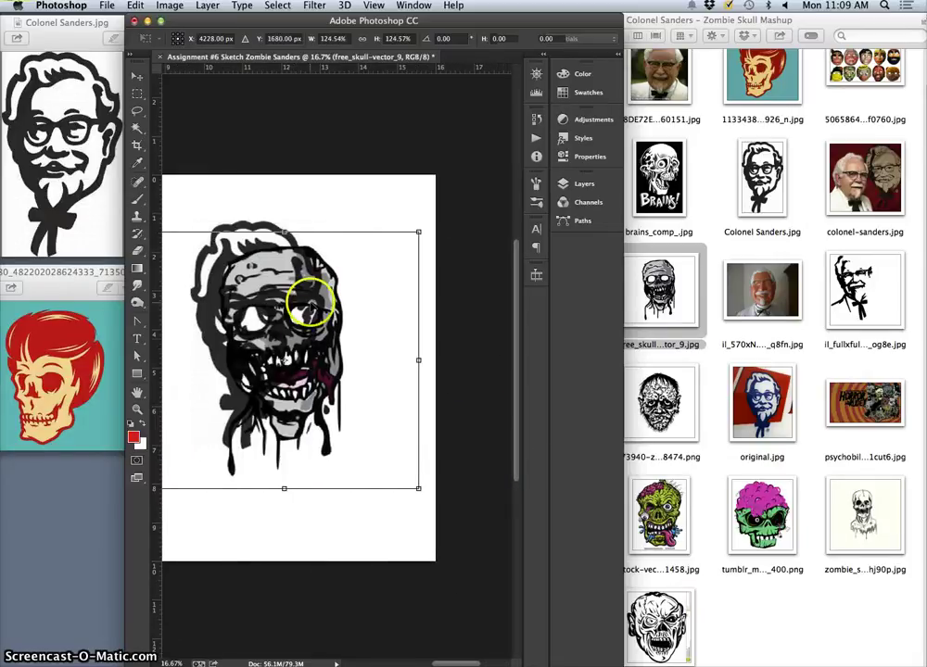
drag(418, 489, 376, 454)
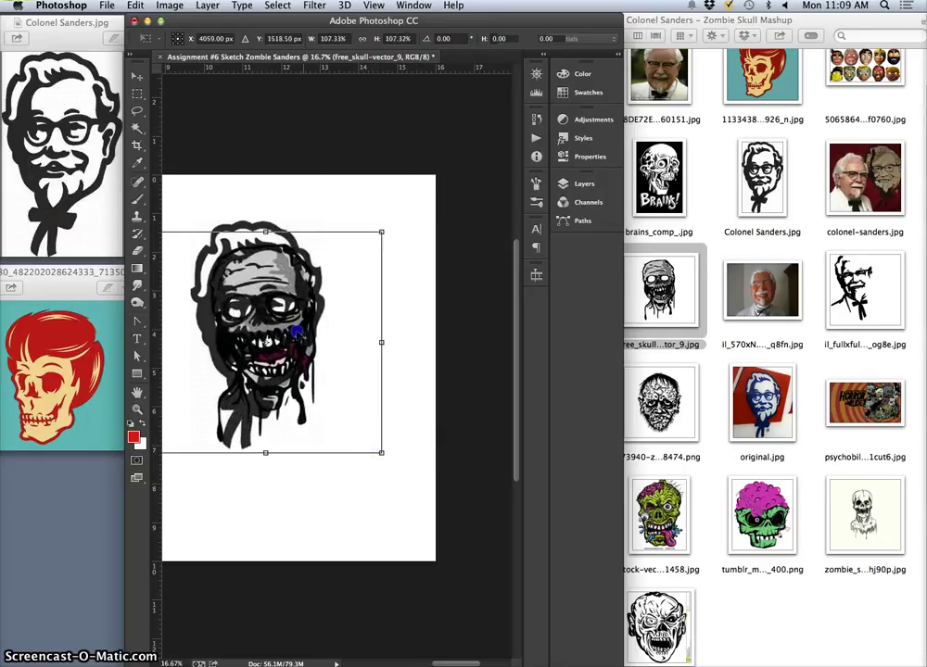
drag(296, 331, 290, 334)
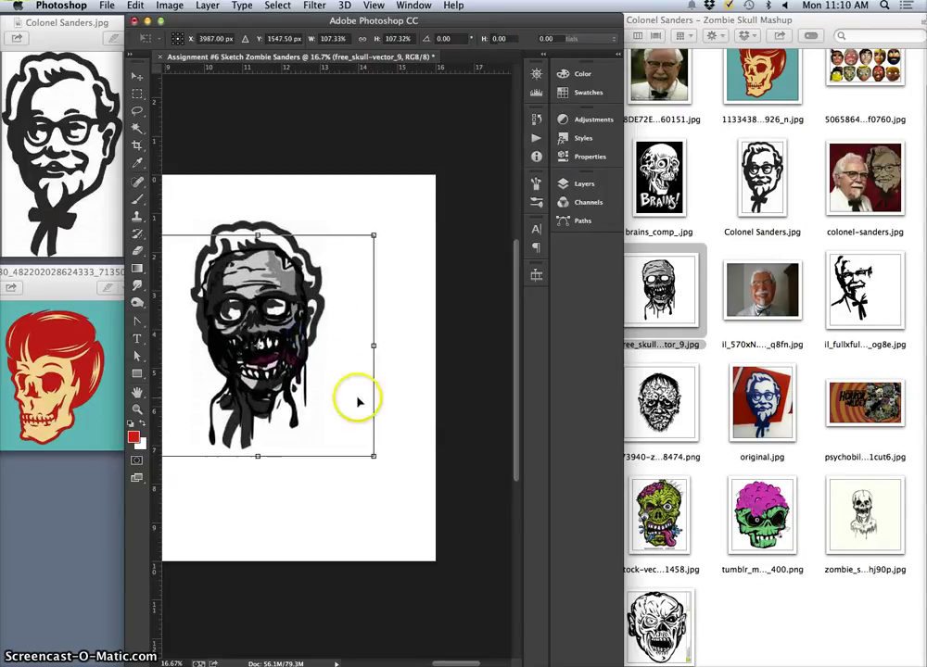
drag(381, 460, 377, 464)
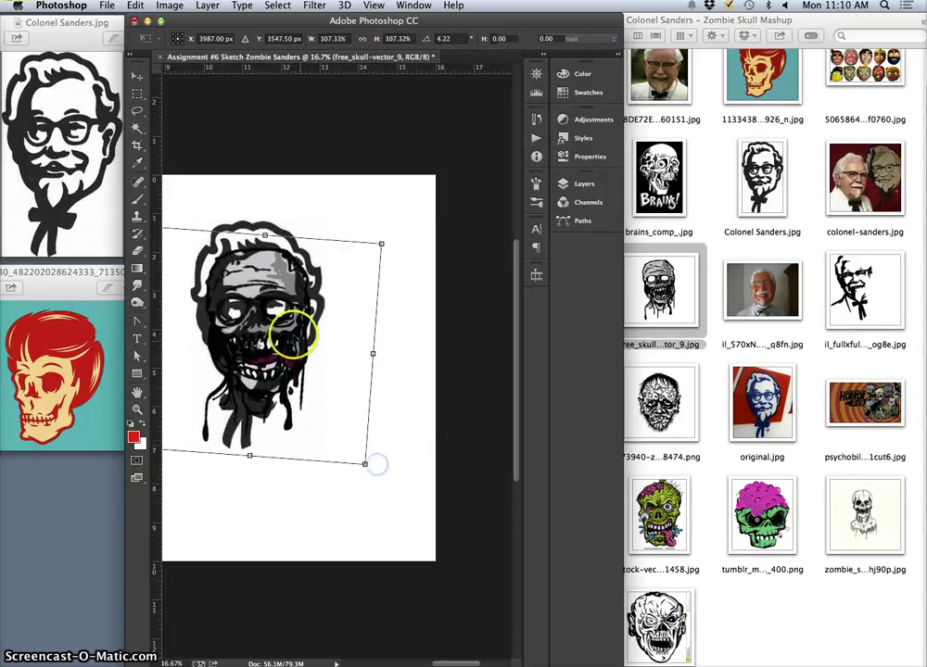
drag(295, 336, 292, 335)
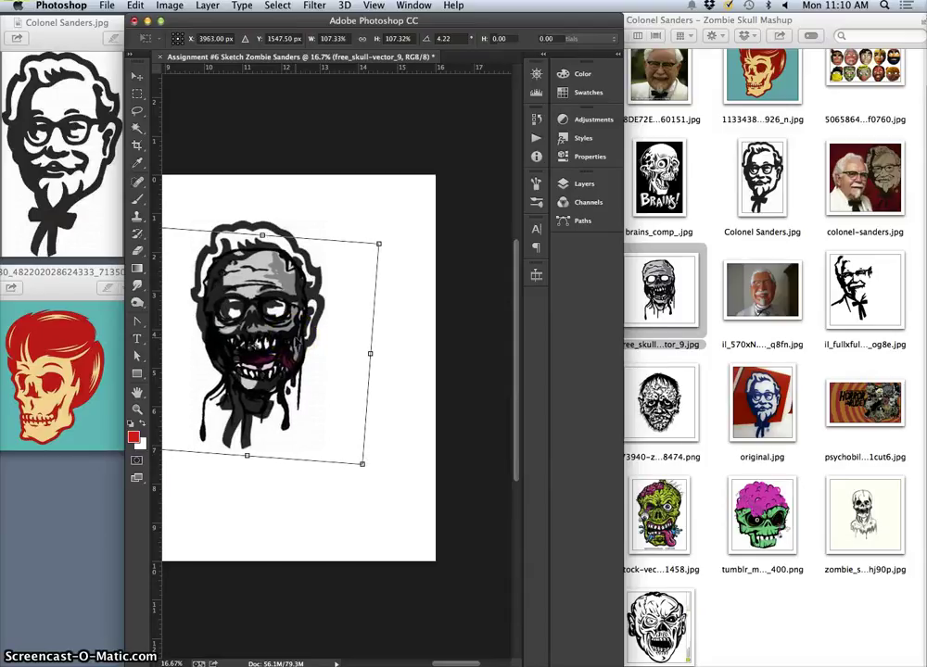
key(Return)
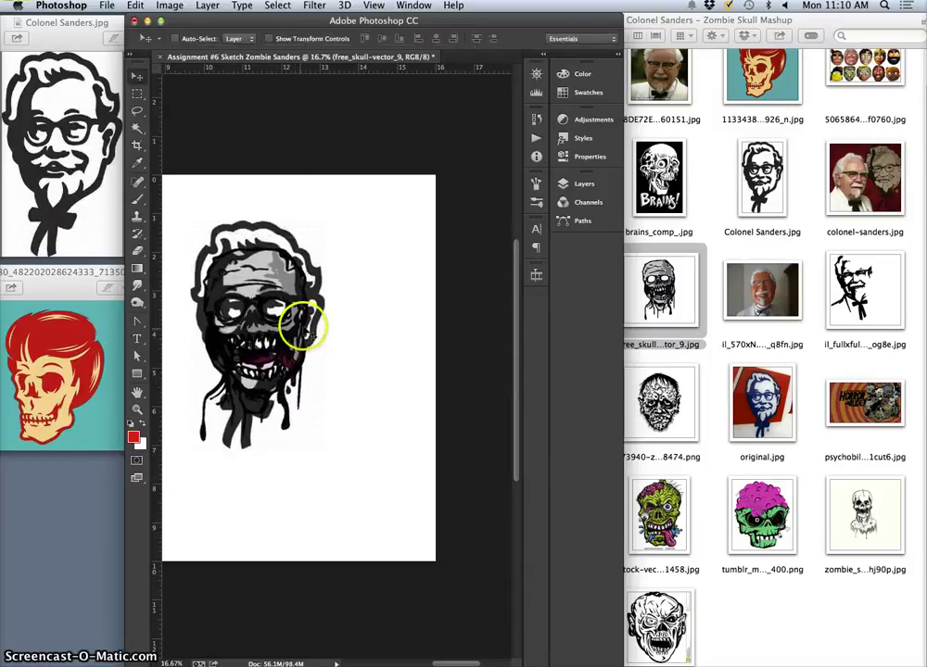
- Set the free_skull-vector_9 layer's blend mode back to Normal
key(super+minus)
scroll(304, 330, left, 5)
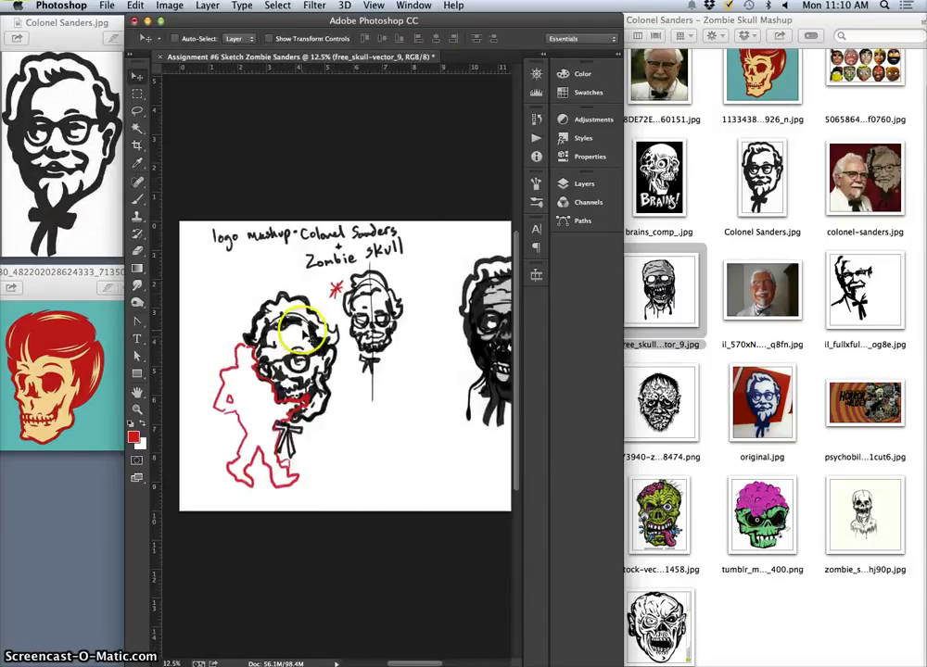
scroll(303, 330, right, 5)
key(super+equal)
key(super+equal)
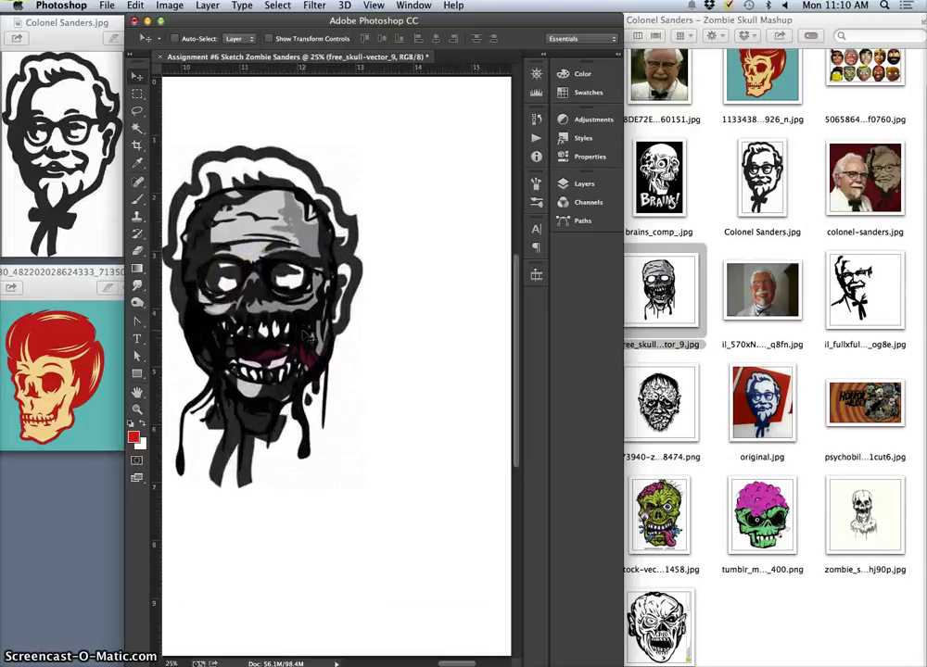
click(573, 183)
click(441, 208)
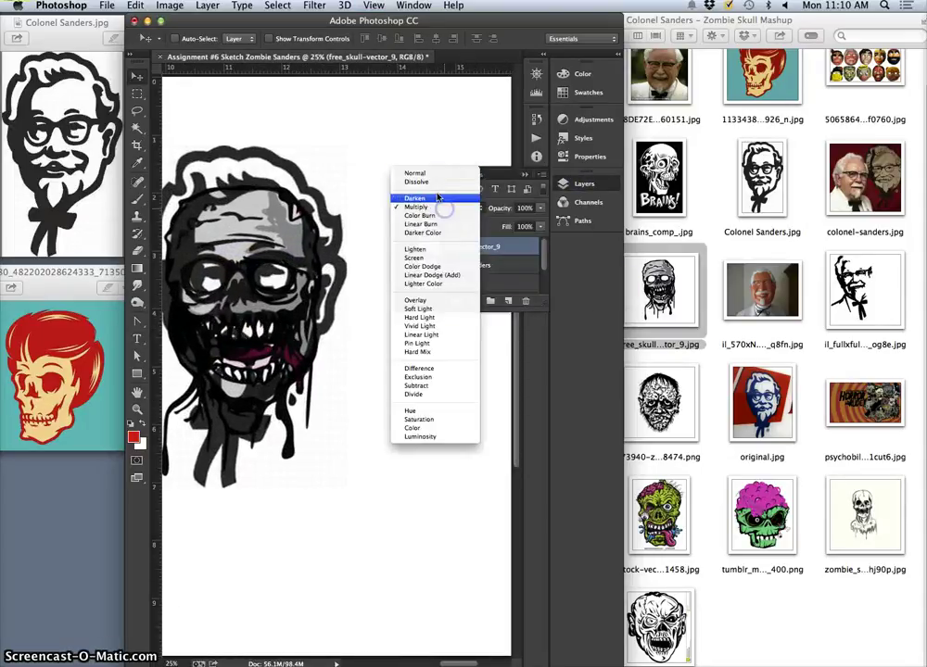
click(432, 176)
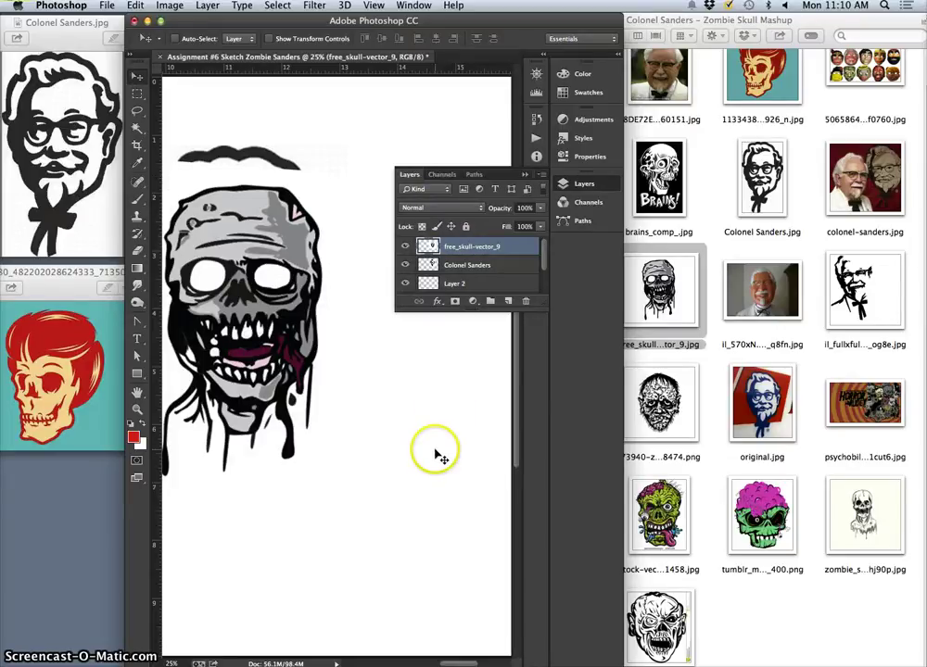
- Lasso the skull's forehead above the eyes, excluding the strip along the viewer's left side, delete that area and deselect
key(super+minus)
drag(333, 418, 356, 430)
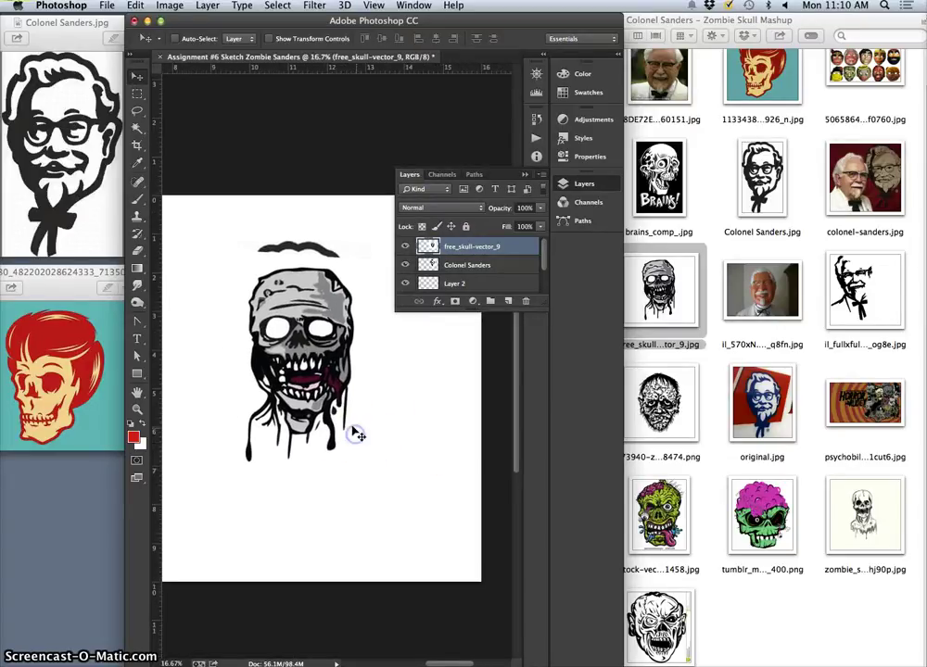
click(139, 252)
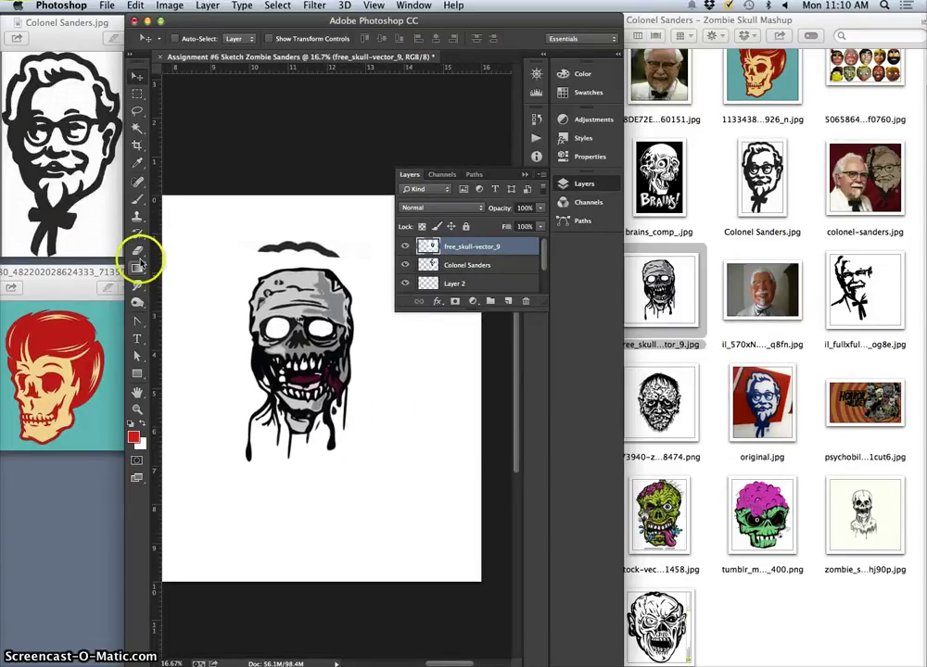
click(138, 110)
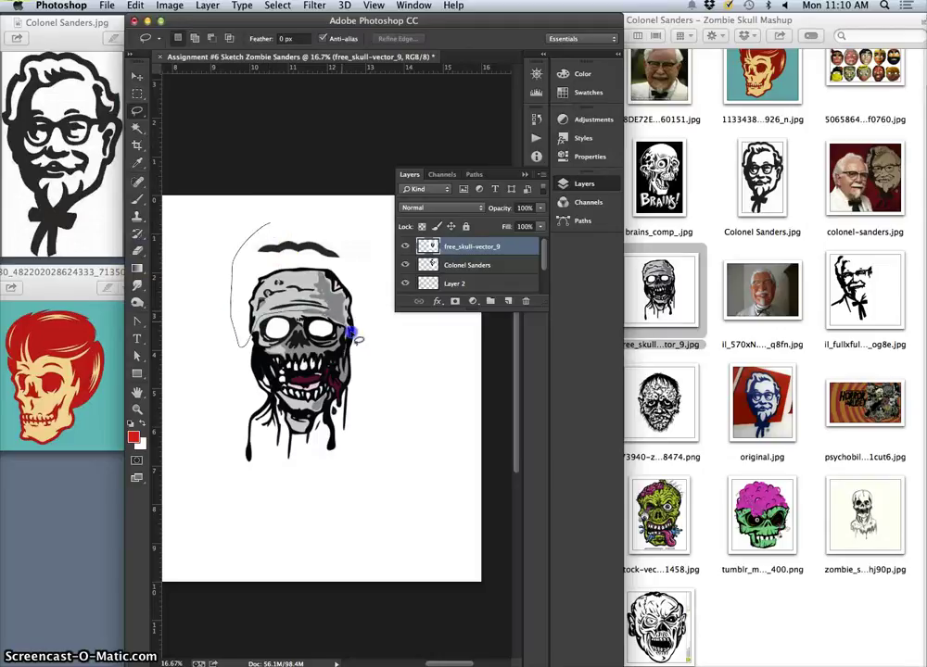
drag(352, 332, 379, 367)
drag(297, 220, 265, 225)
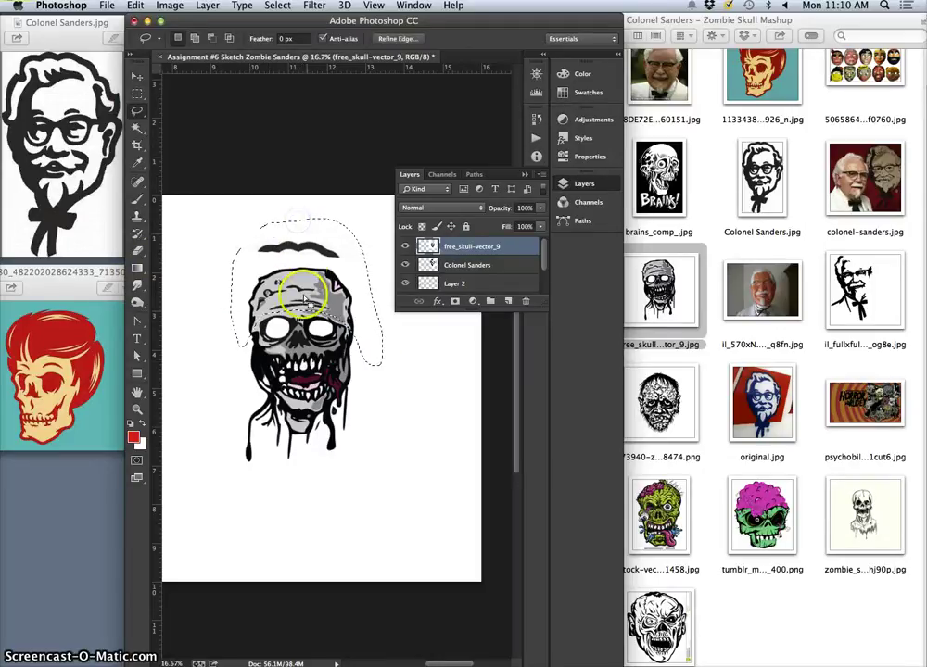
drag(272, 324, 269, 278)
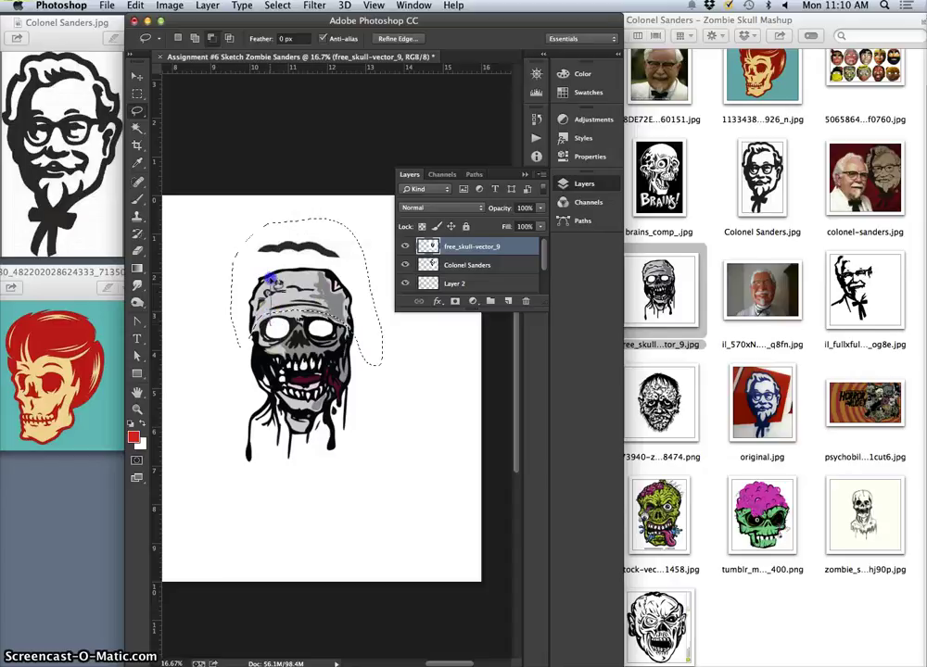
drag(198, 294, 250, 377)
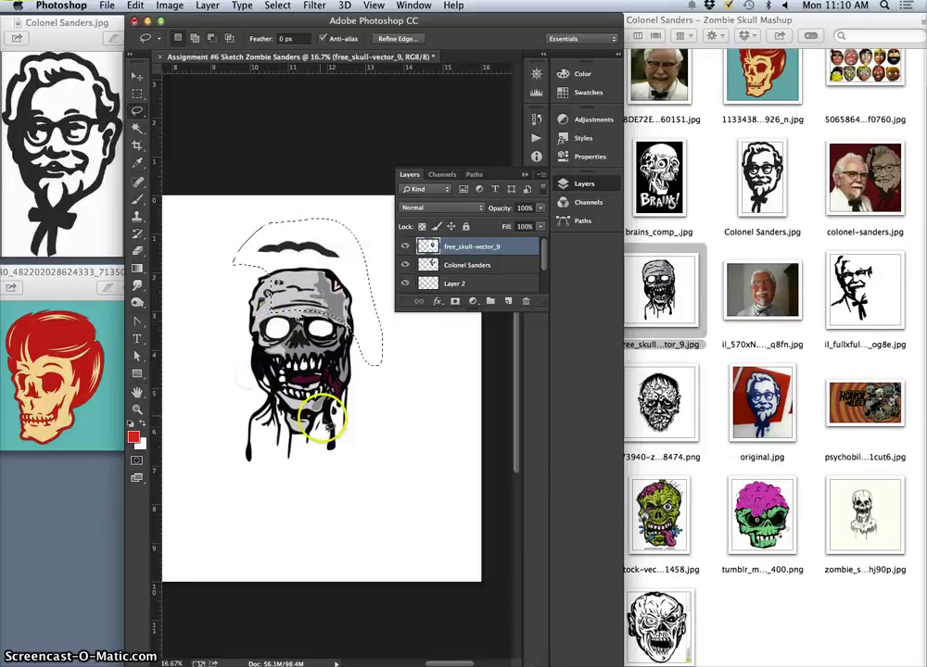
key(Delete)
click(405, 429)
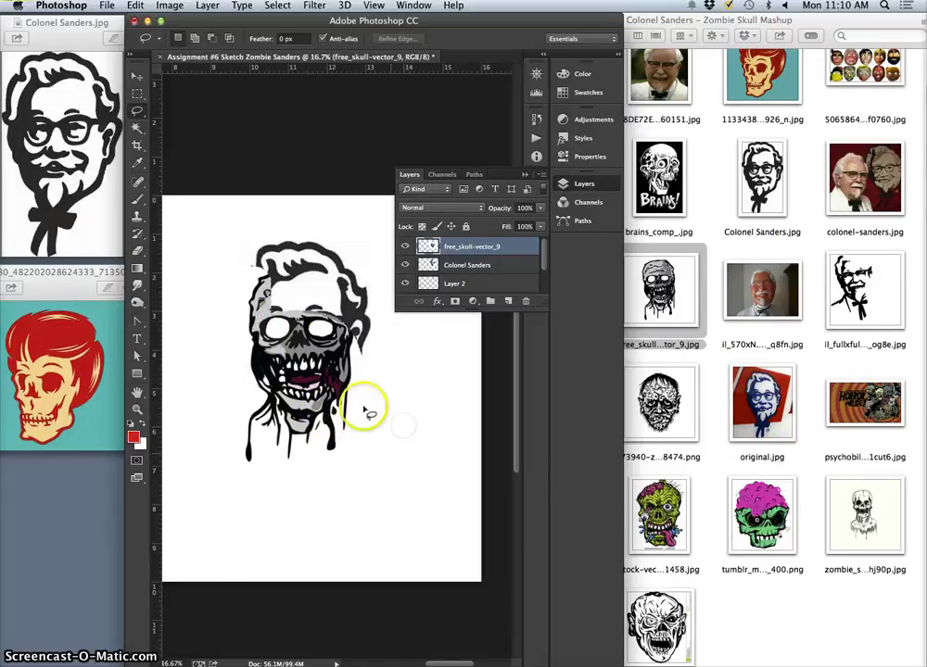
- Lower the skull layer's opacity to 71%, lasso the skull edge covering the Colonel's hair on the viewer's left, delete it and deselect
click(541, 208)
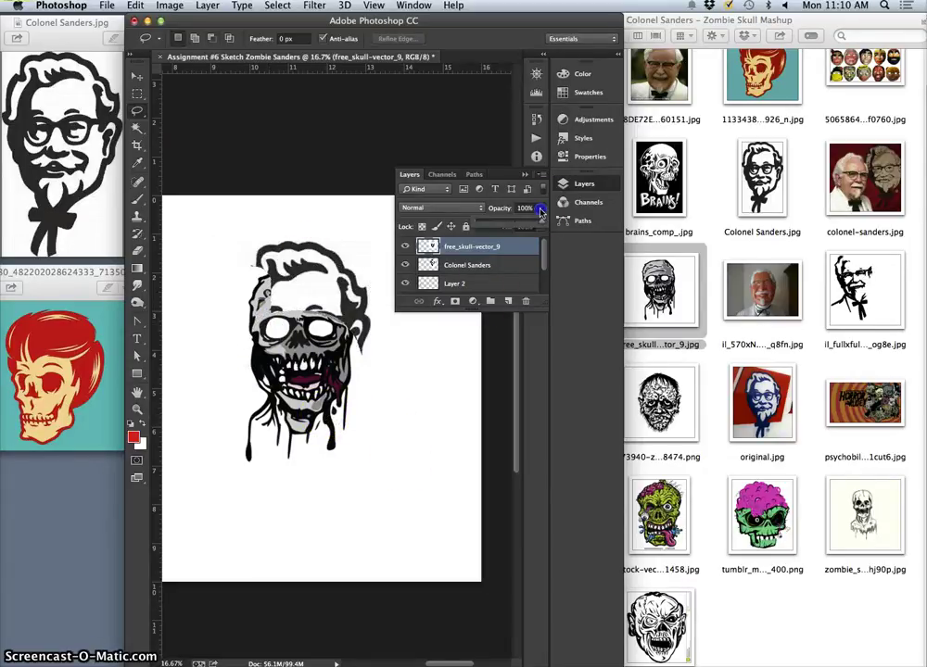
drag(540, 226, 515, 252)
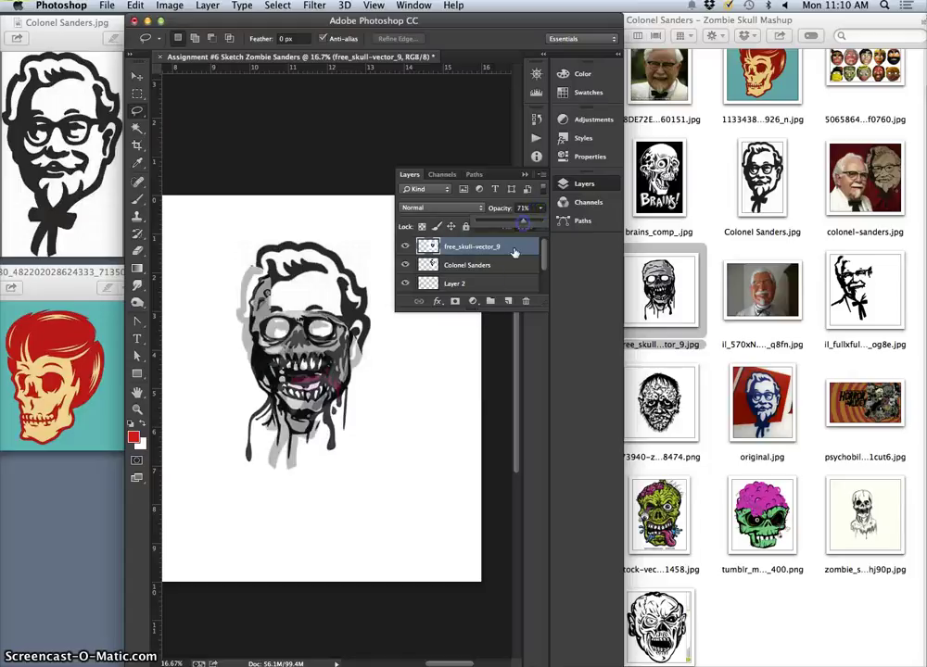
click(252, 256)
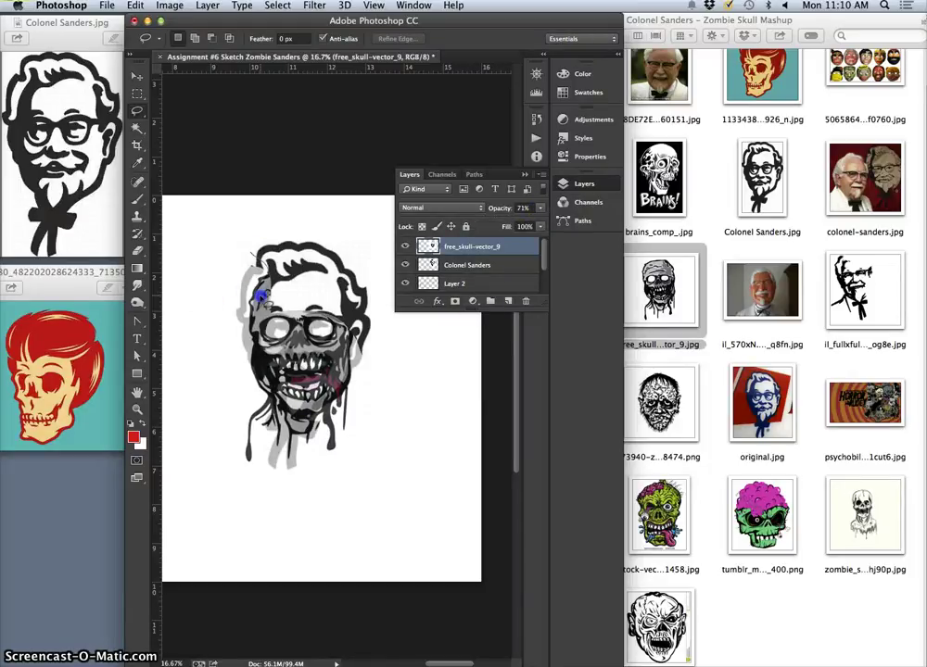
drag(260, 296, 267, 274)
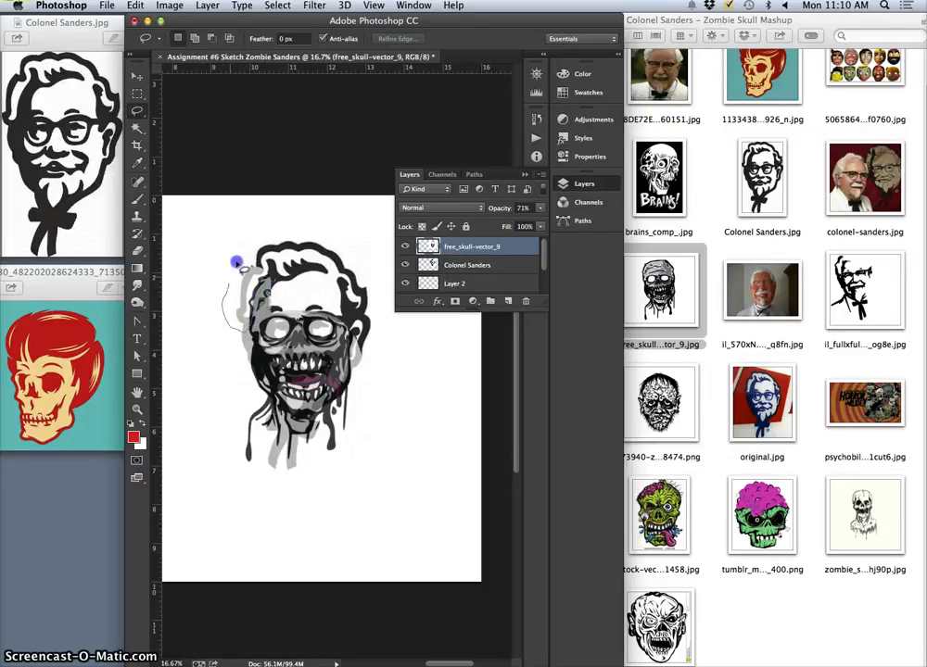
drag(265, 261, 273, 268)
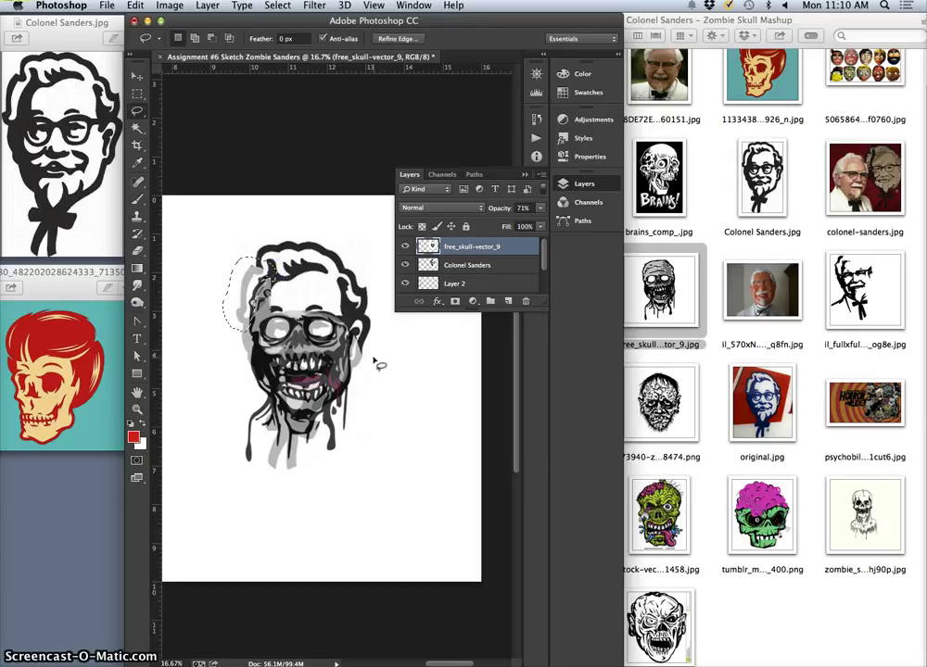
key(Delete)
key(super+d)
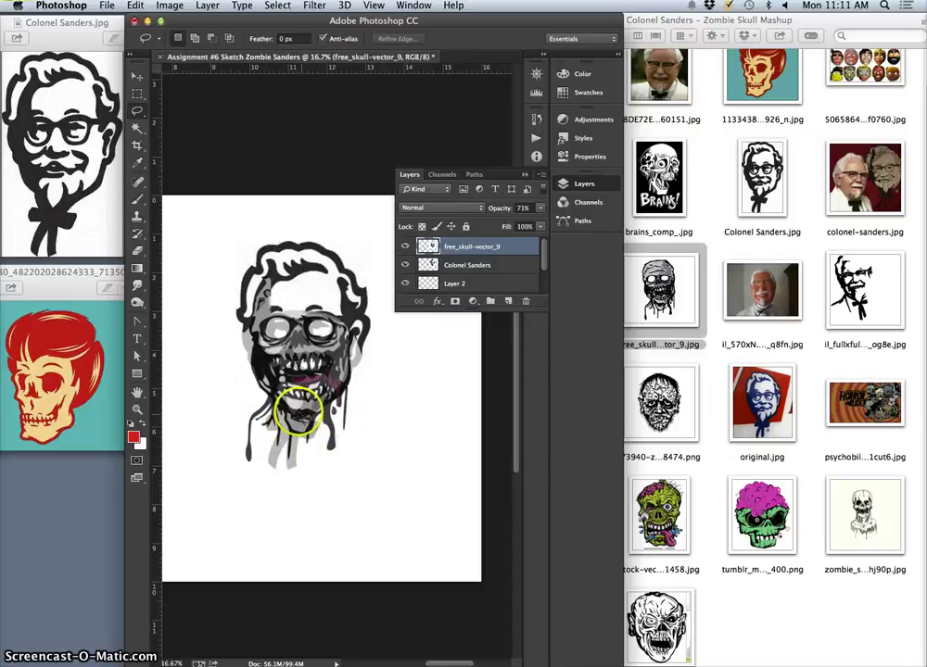
- Set the free_skull-vector_9 layer's opacity back to 100%
key(super+equal)
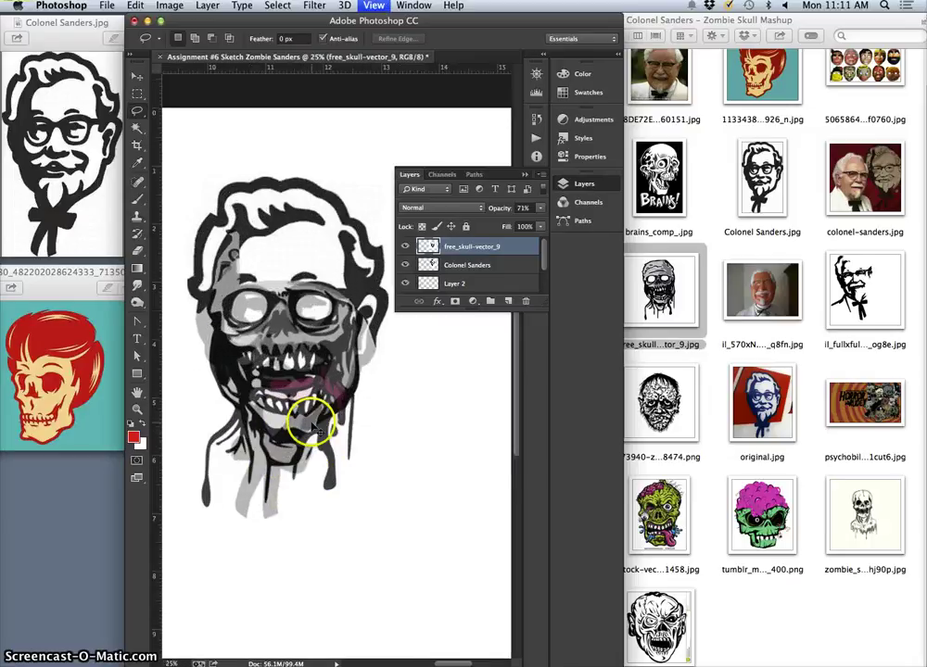
click(540, 211)
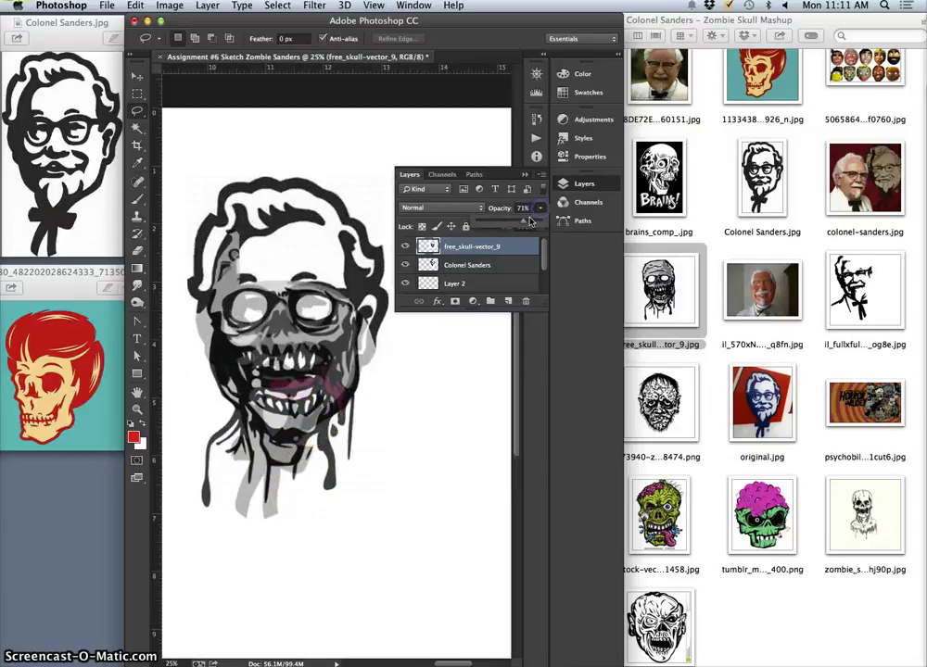
drag(556, 223, 551, 225)
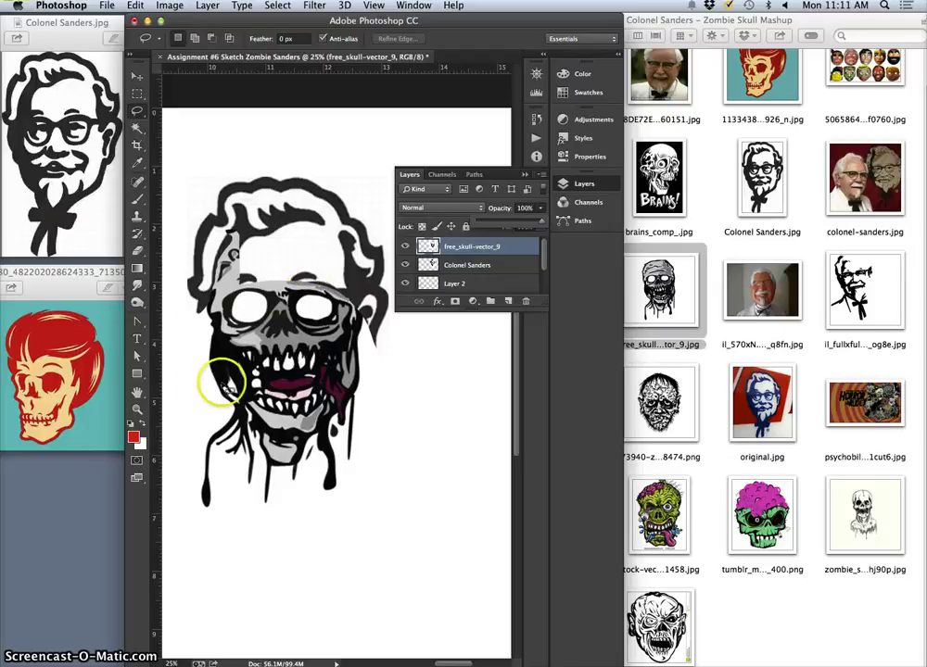
- Lasso and remove the drips beside the jaw on the viewer's left, fill the selection with white using the Paint Bucket, and deselect
click(209, 326)
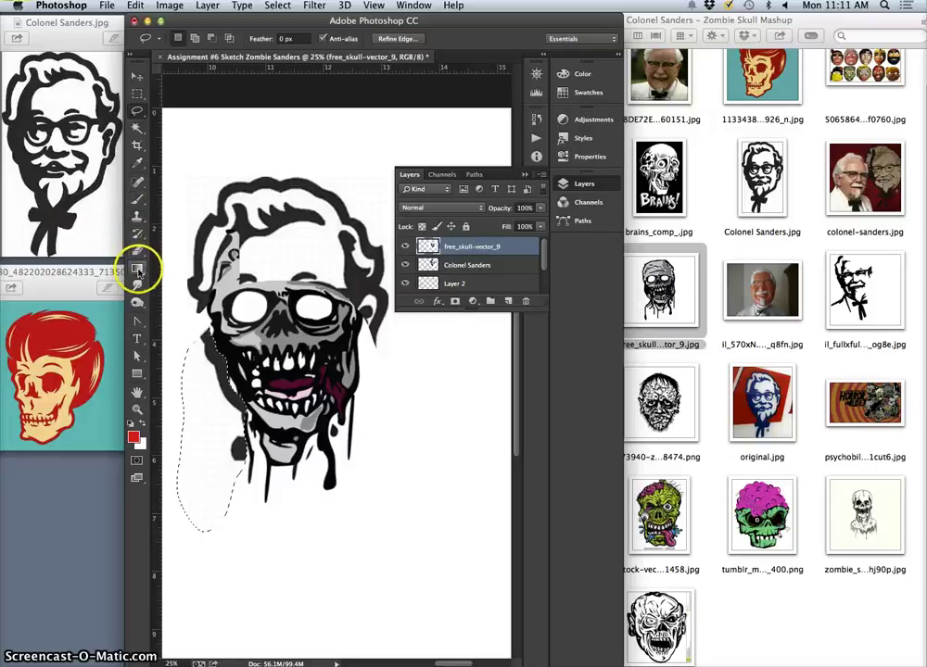
click(138, 270)
click(190, 263)
click(142, 424)
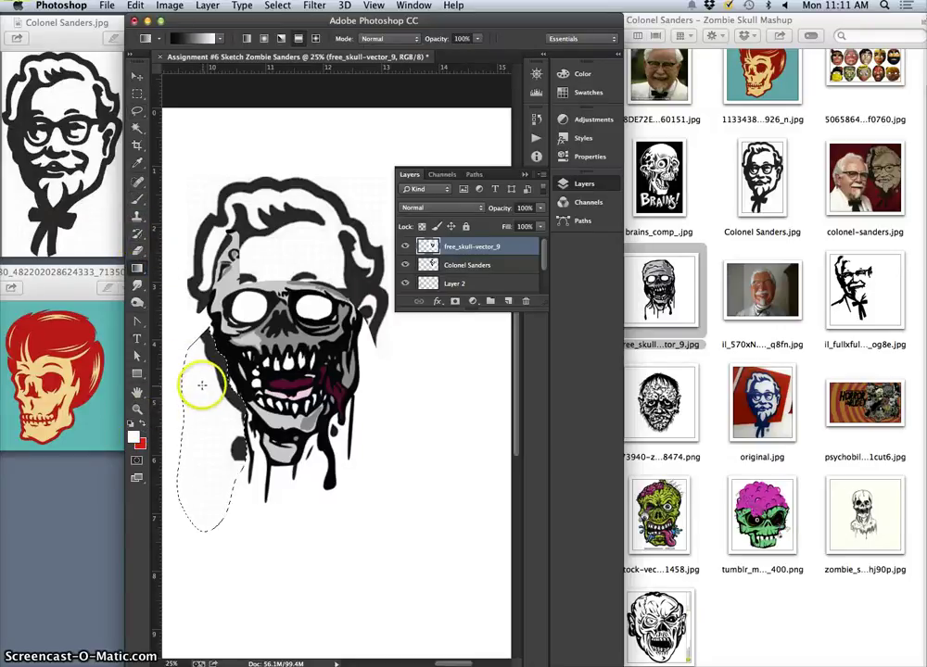
click(140, 270)
click(196, 277)
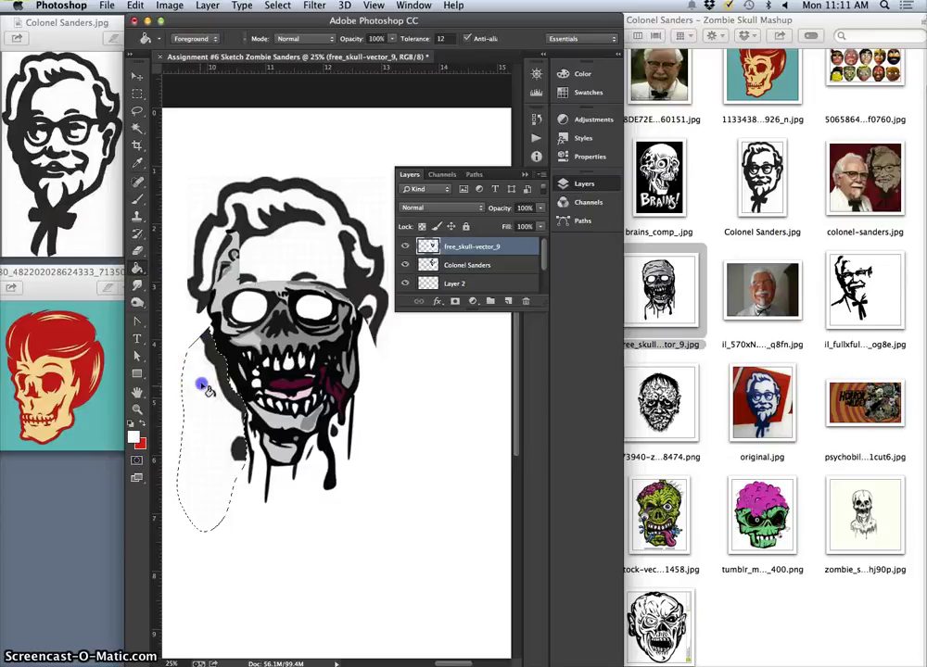
key(super+d)
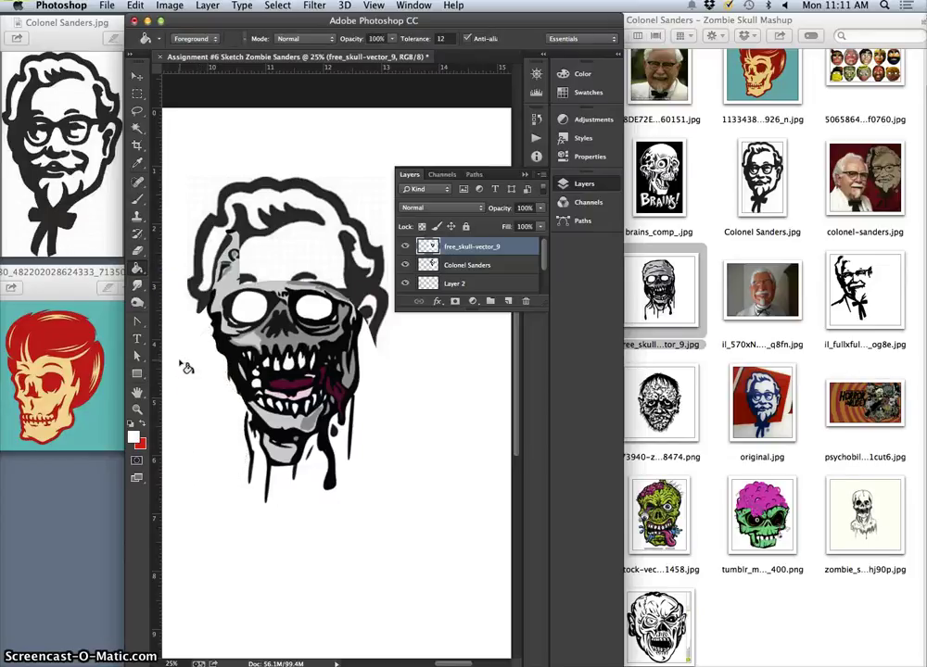
click(321, 201)
click(221, 405)
click(246, 195)
click(260, 380)
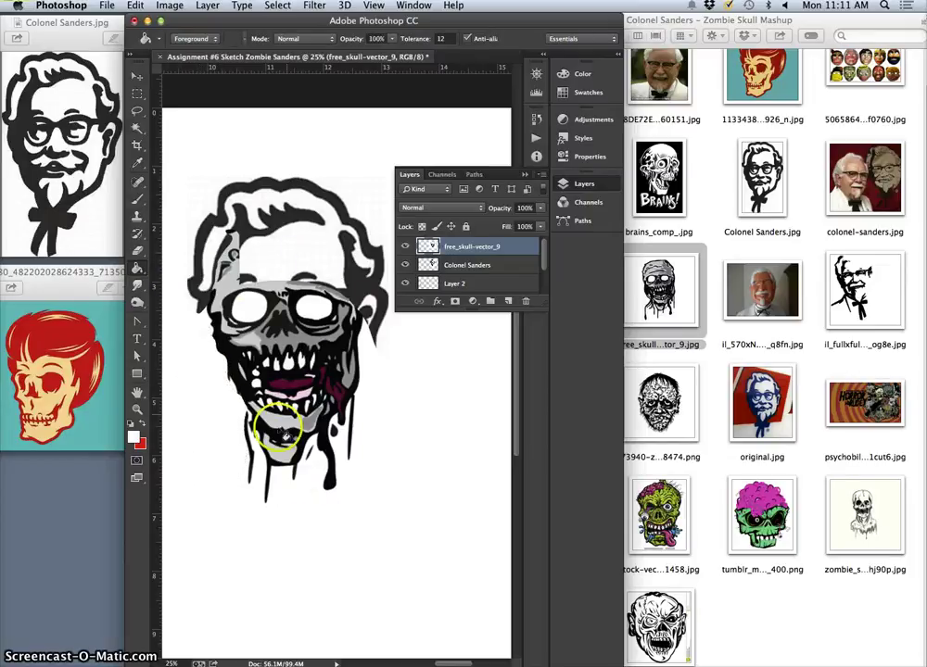
click(316, 425)
click(280, 438)
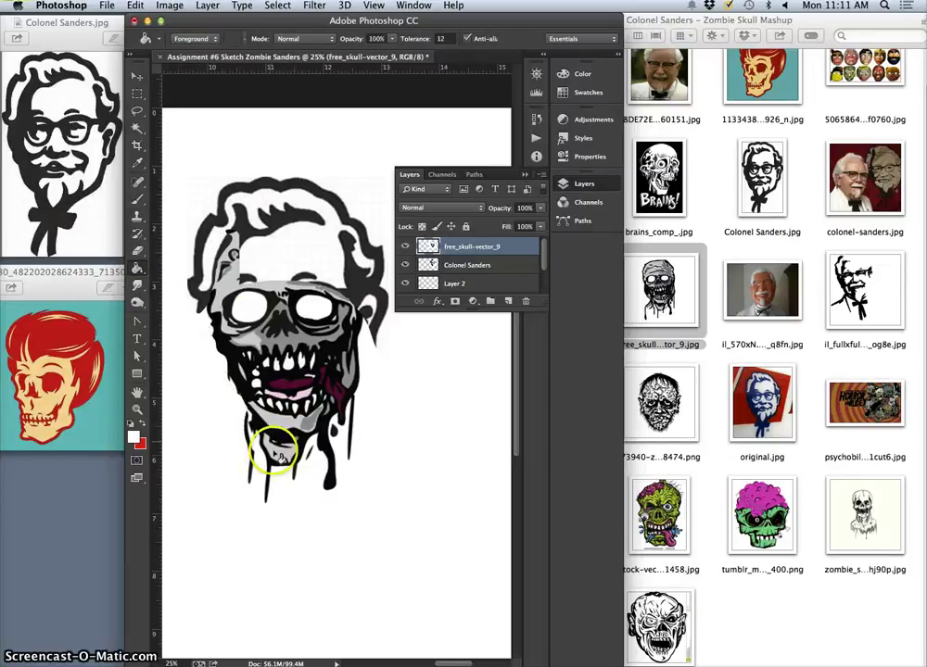
- Paint out the thin drips around and below the skull's chin with a white 60 px brush
click(139, 199)
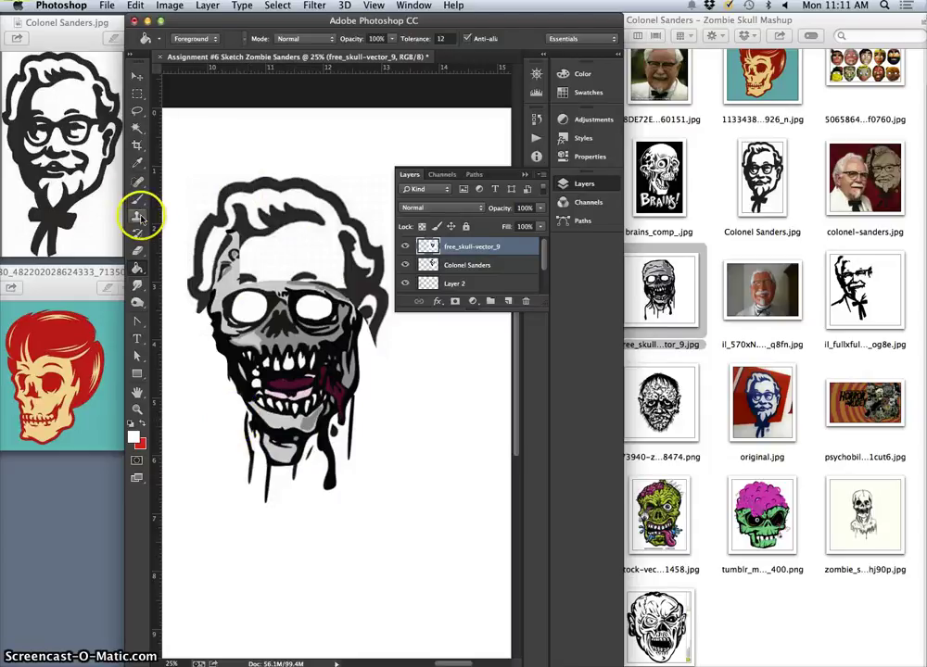
click(242, 417)
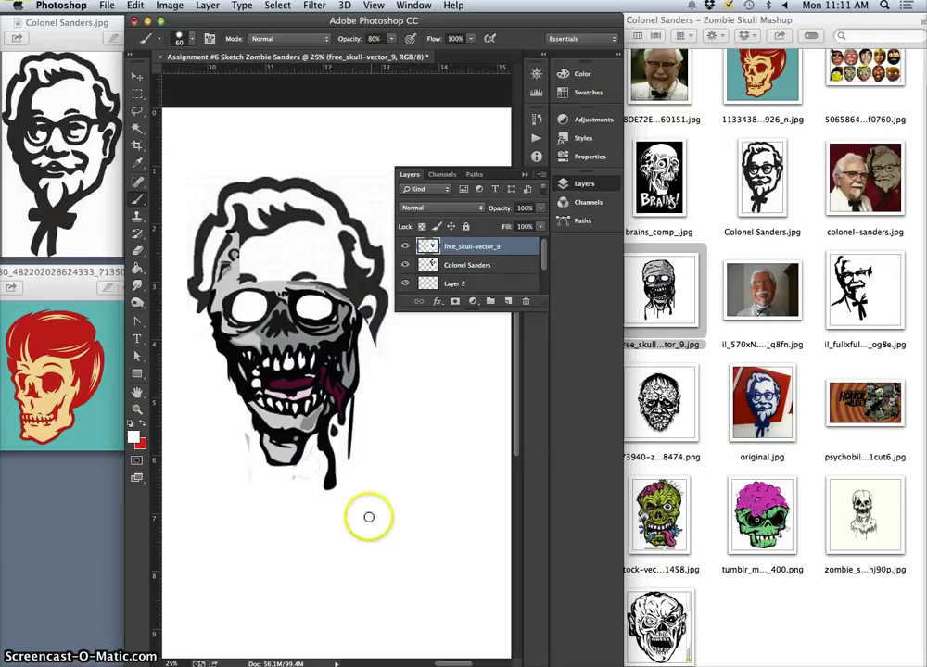
- Lasso the skull's upper face, upper teeth and chin, leaving out the open mouth and the viewer's-right drips, and copy them to a new layer
click(524, 174)
drag(275, 398, 432, 385)
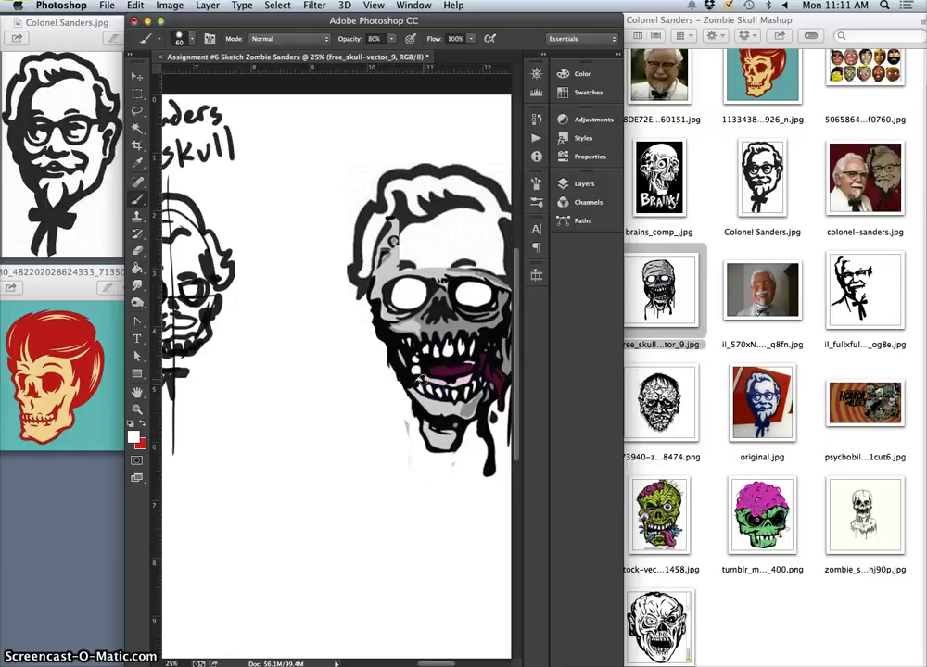
key(super+minus)
mouse_move(376, 367)
mouse_down()
mouse_move(367, 370)
mouse_move(399, 371)
mouse_move(393, 423)
mouse_move(400, 405)
mouse_up()
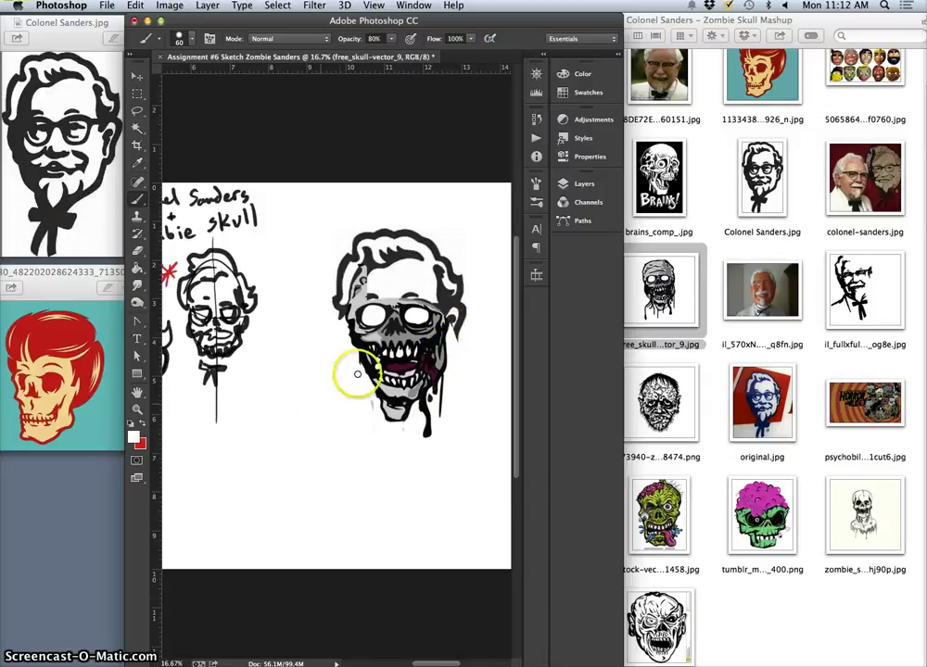
click(137, 113)
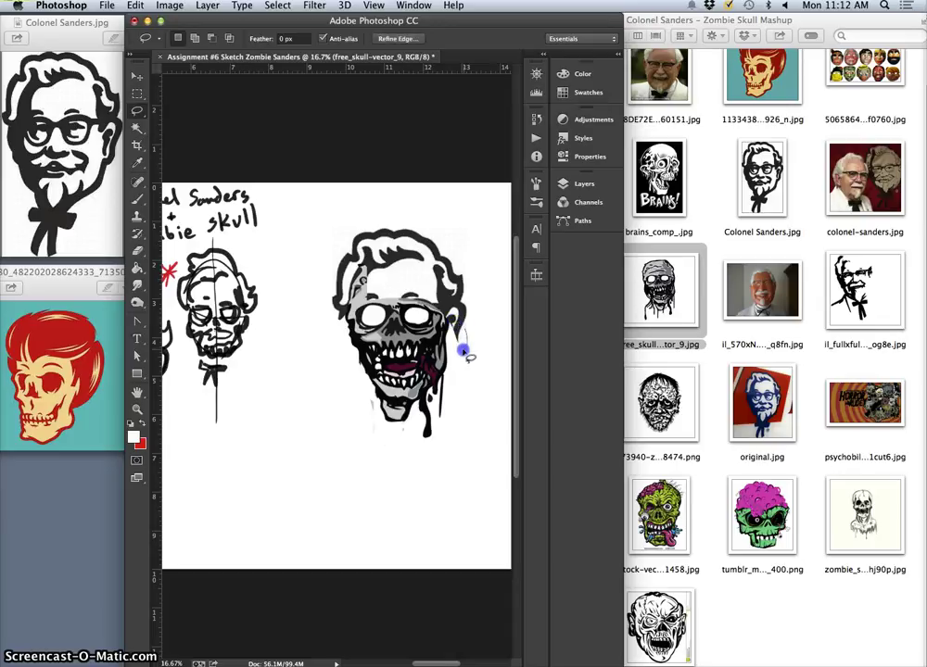
drag(439, 345, 424, 354)
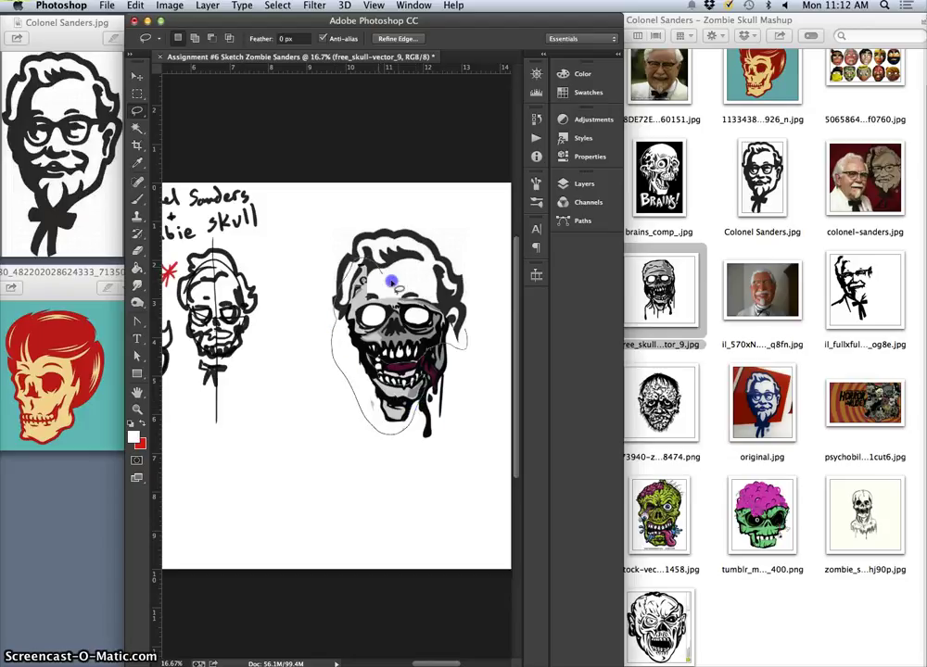
drag(454, 315, 458, 316)
key(super+j)
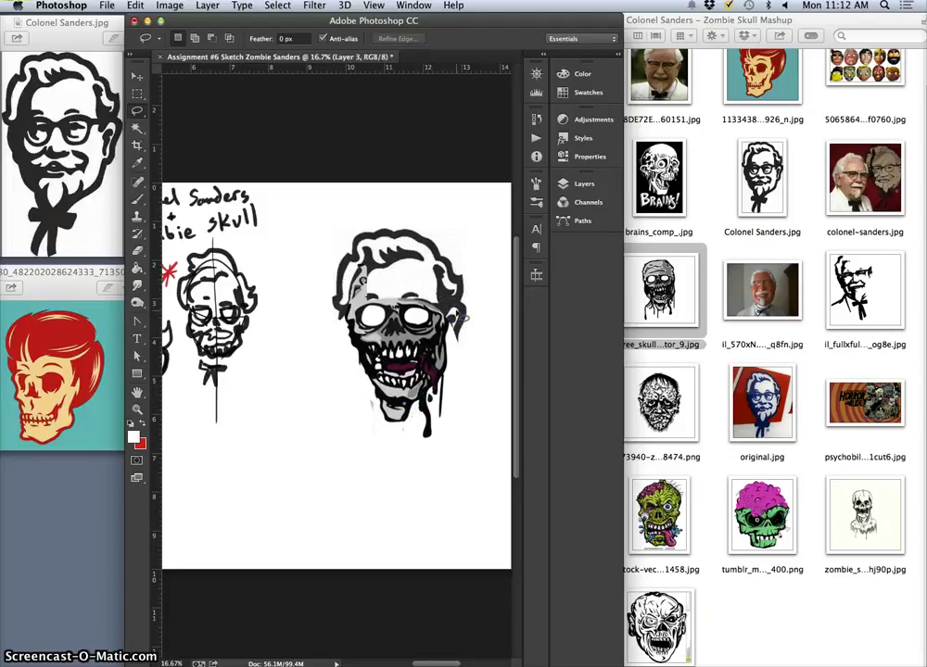
- Hide the free_skull-vector_9 layer while keeping the Colonel Sanders layer visible under the copied skull pieces
click(586, 184)
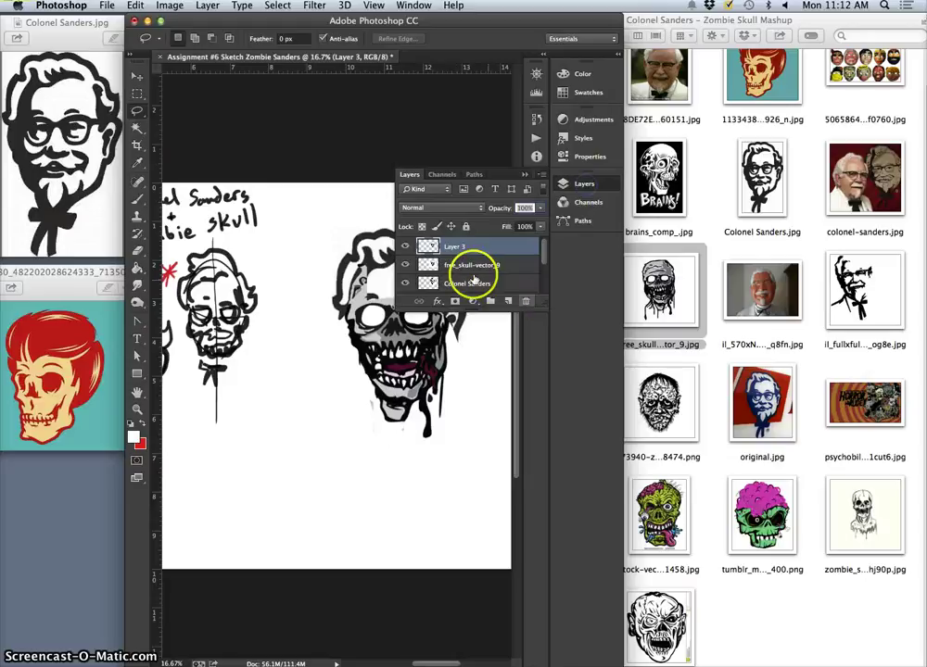
click(405, 266)
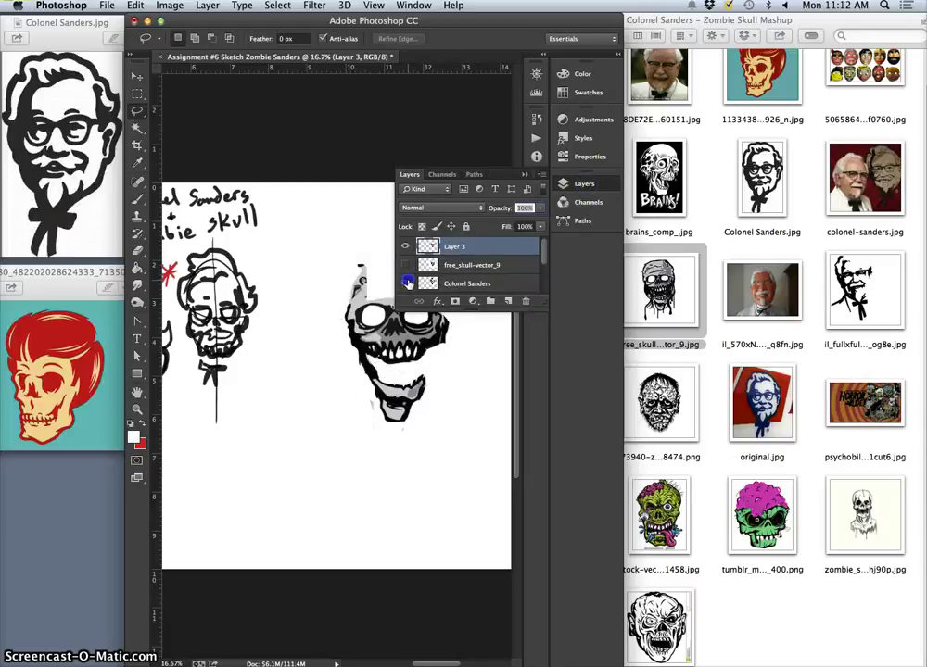
click(407, 283)
click(503, 284)
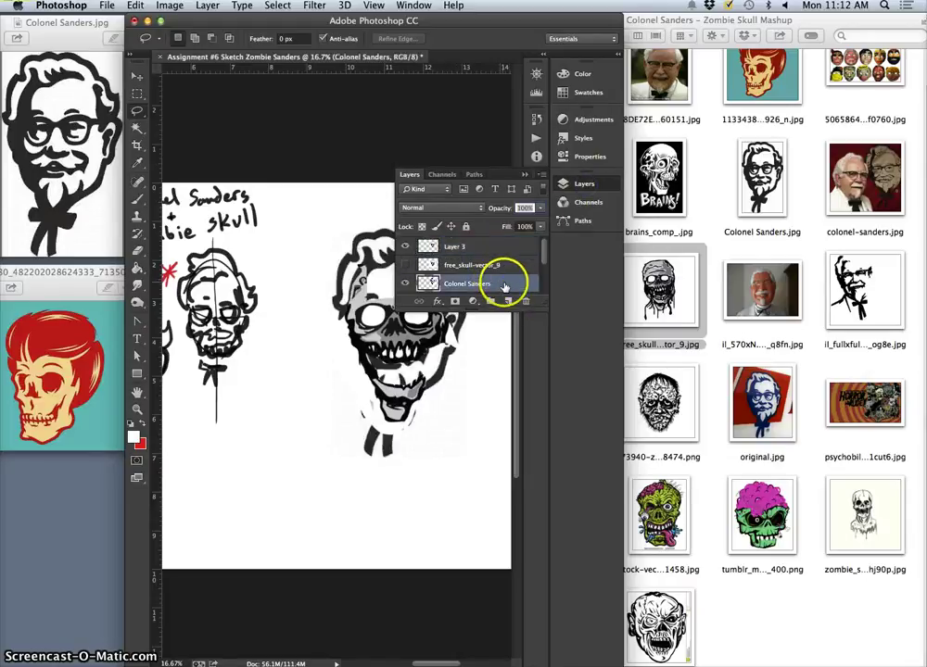
- Add a new empty layer and place it directly below Layer 3
click(488, 248)
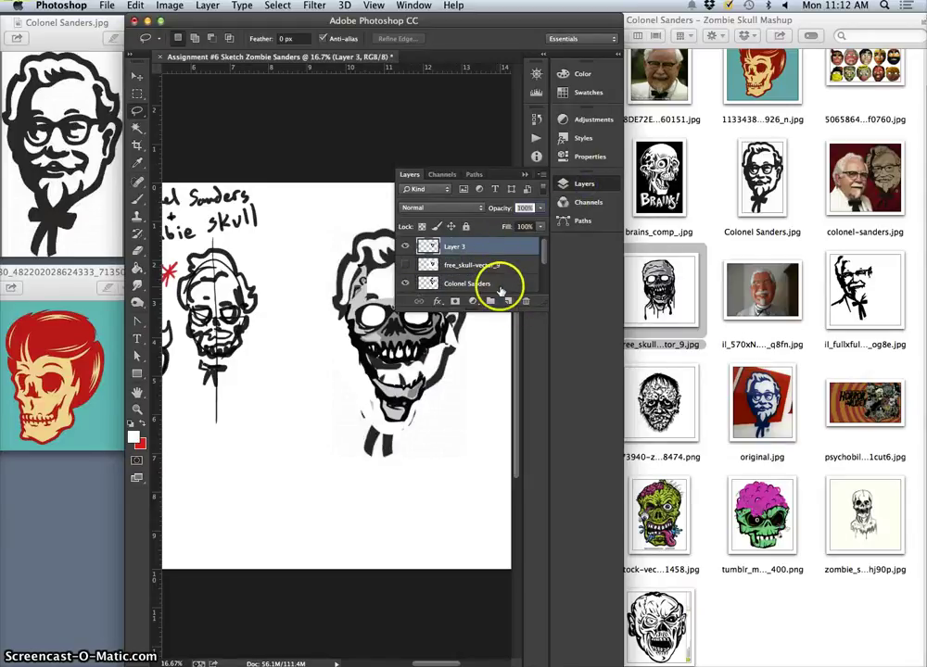
click(507, 302)
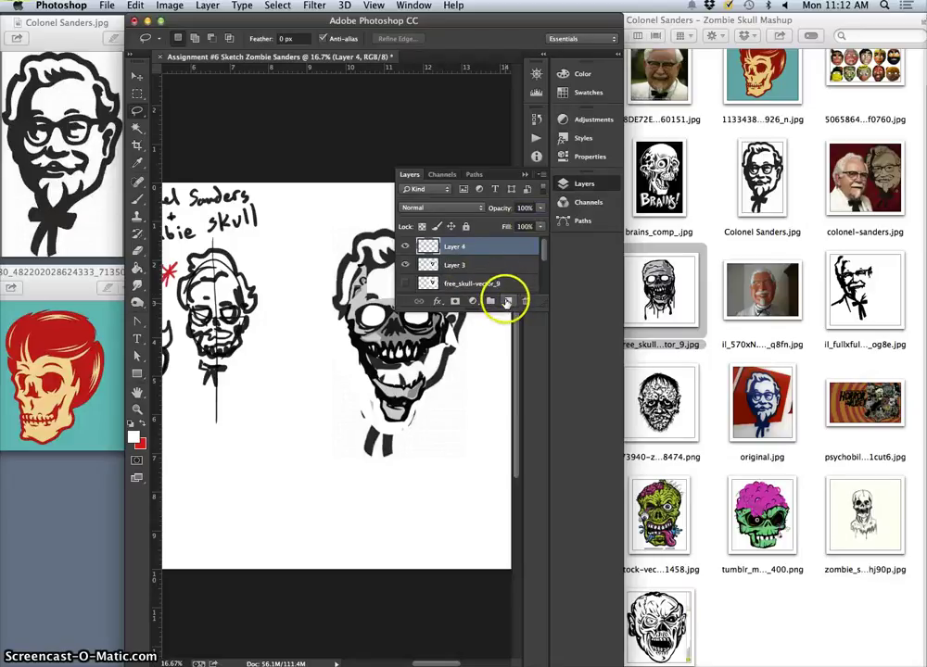
drag(497, 246, 528, 274)
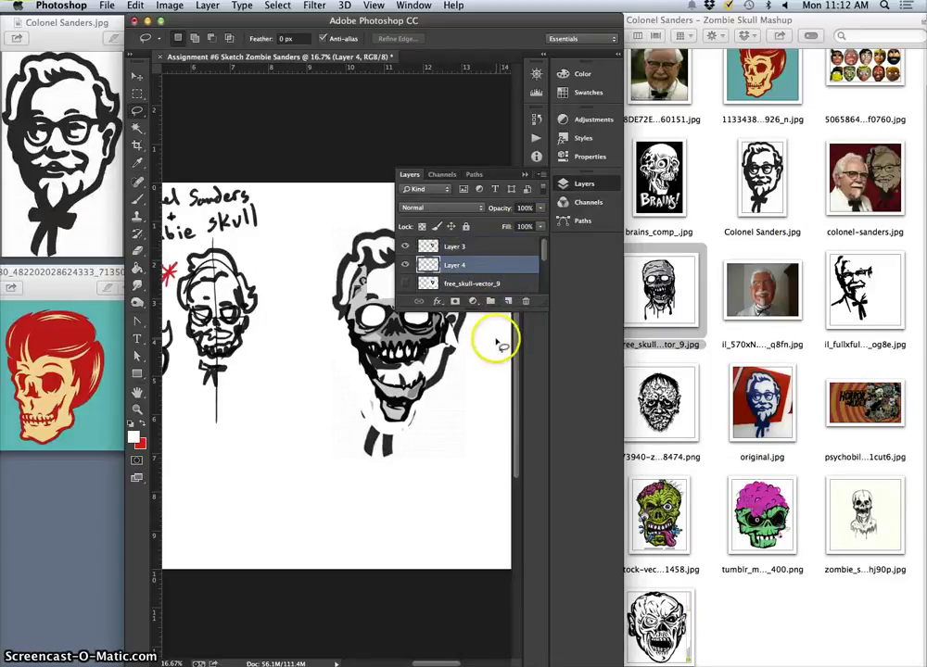
- Paint white with the 60 px brush on the new layer over the Colonel's lines showing around the skull's mouth and jaw
click(484, 351)
click(525, 176)
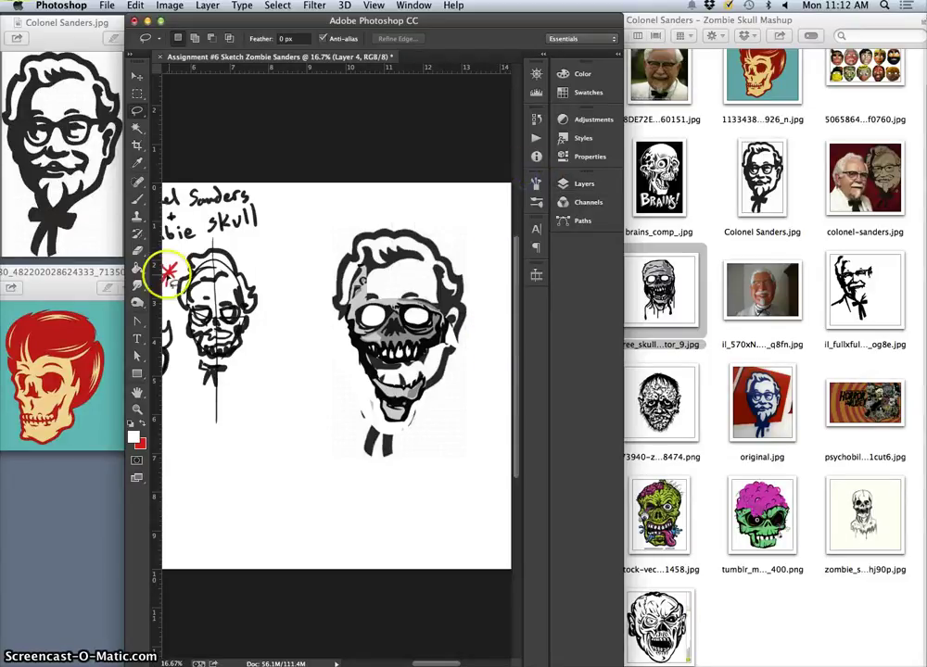
click(138, 200)
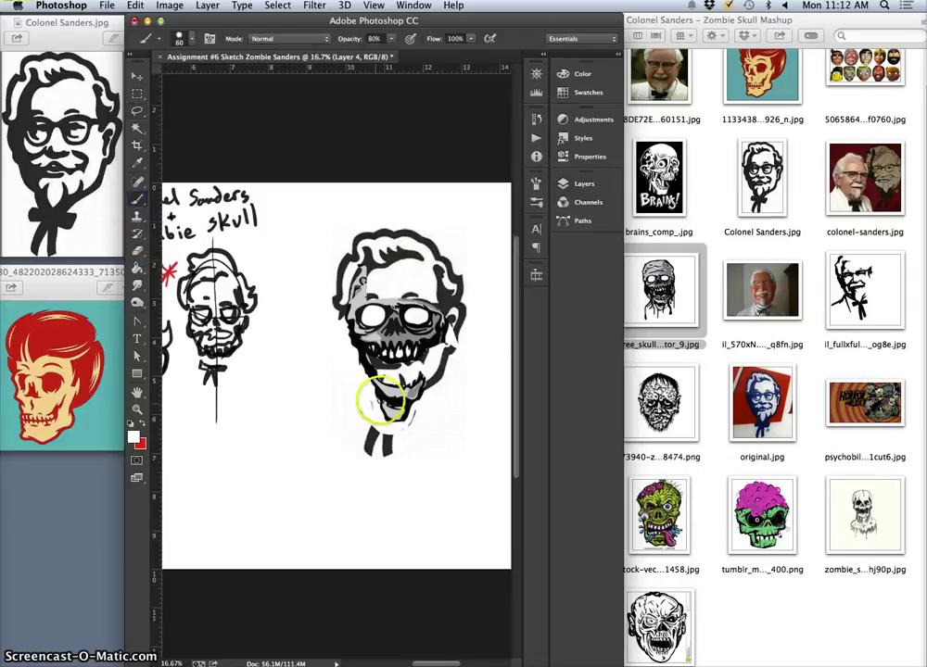
mouse_move(380, 399)
mouse_down()
mouse_move(414, 382)
mouse_move(383, 356)
mouse_move(388, 375)
mouse_up()
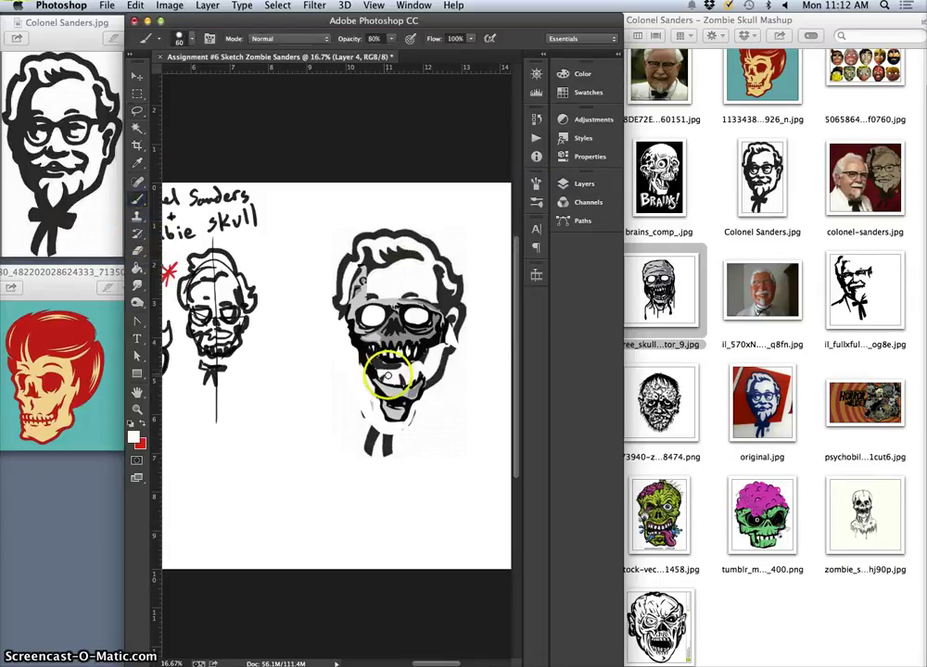